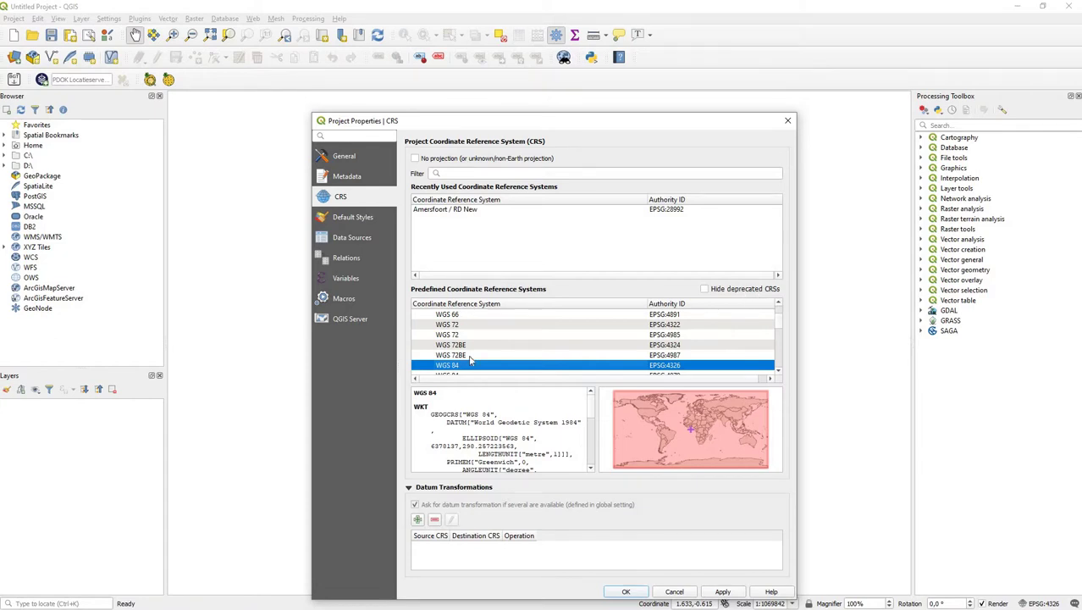
Browse map projection images in Chrome, then return to QGIS's Project Properties CRS page showing WGS 84
{"action": "key", "text": "alt+Tab"}
{"action": "left_click", "coordinate": [586, 10]}
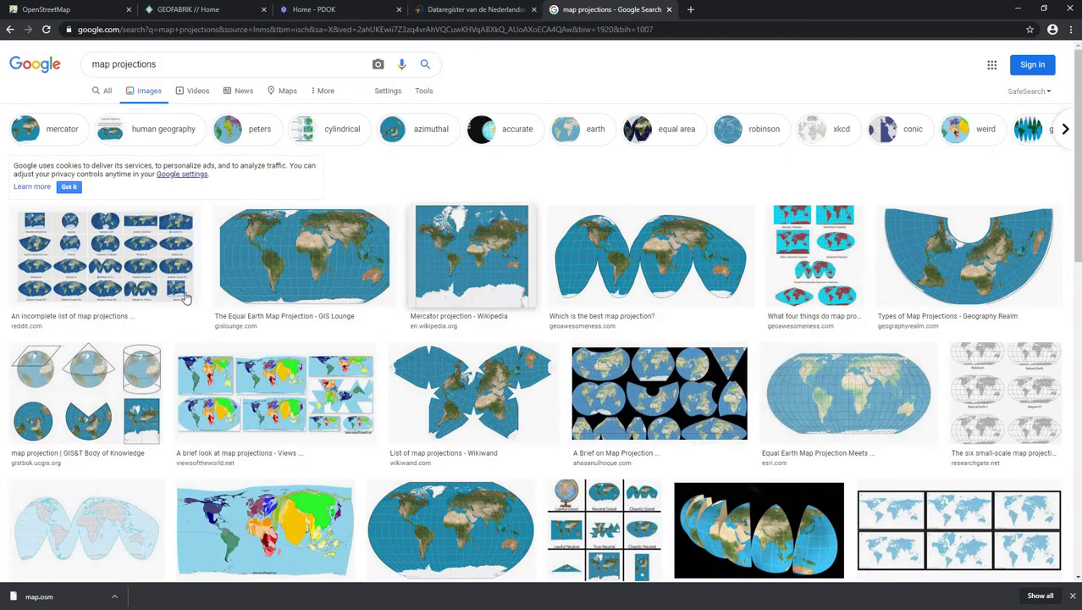
{"action": "scroll", "coordinate": [159, 300], "scroll_direction": "down", "scroll_amount": 1}
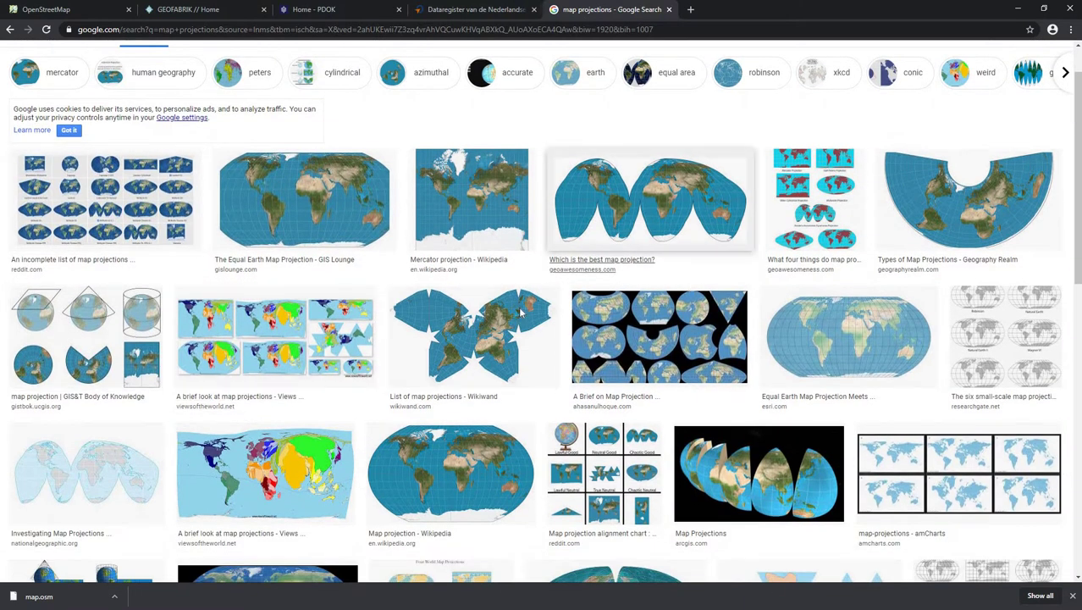
{"action": "key", "text": "alt+Tab"}
Choose Amersfoort / RD New (EPSG:28992) from the recently used CRS list and apply it
{"action": "left_click", "coordinate": [455, 174]}
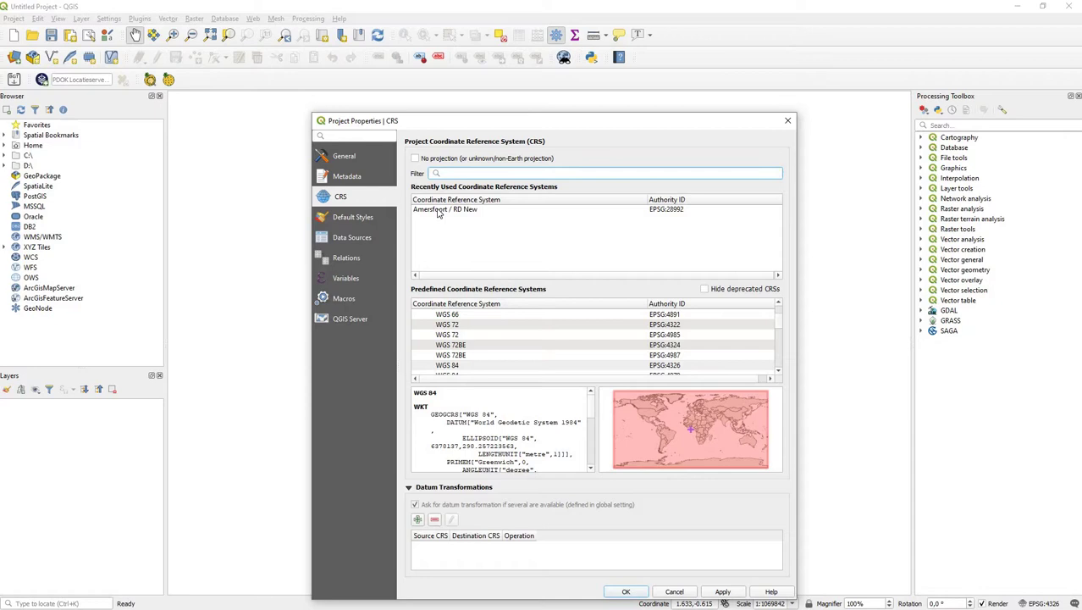
{"action": "left_click", "coordinate": [438, 211]}
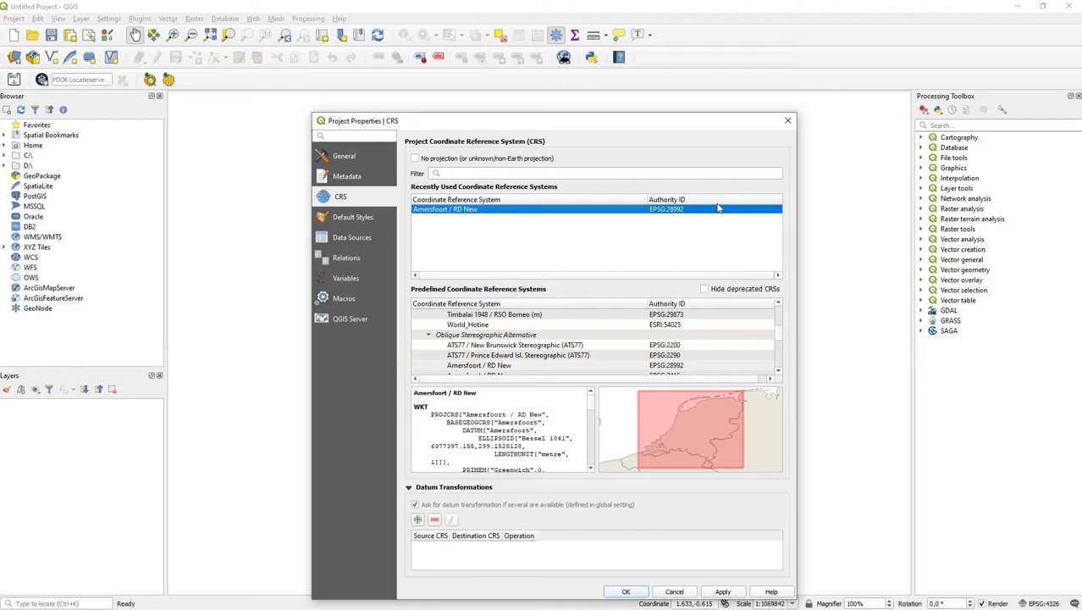
{"action": "left_click", "coordinate": [622, 593]}
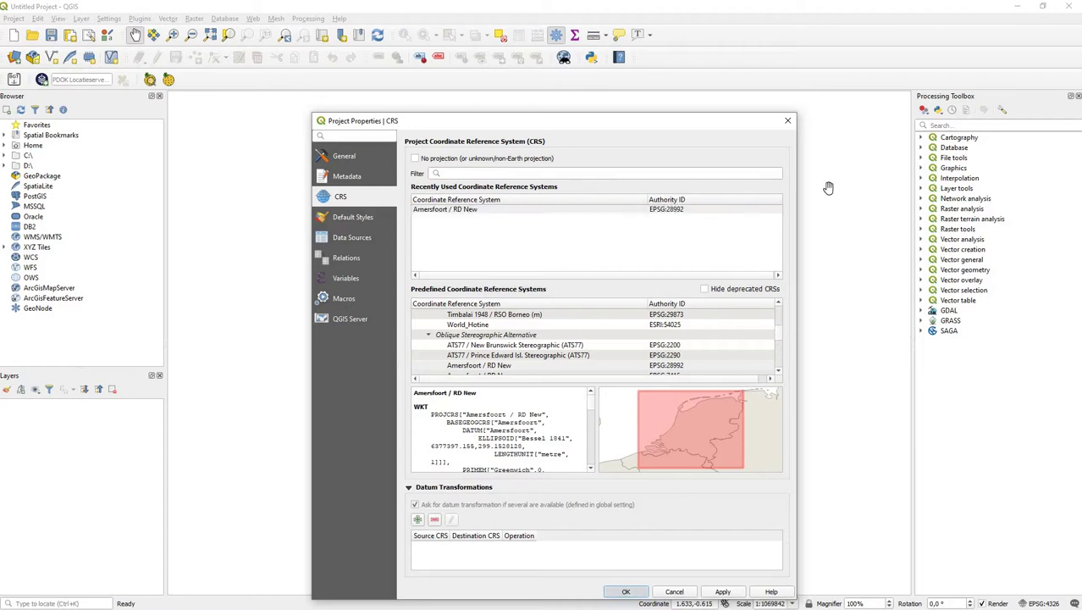
Zoom the OpenStreetMap view to the Wageningen area and bring up the export panel
{"action": "key", "text": "alt+Tab"}
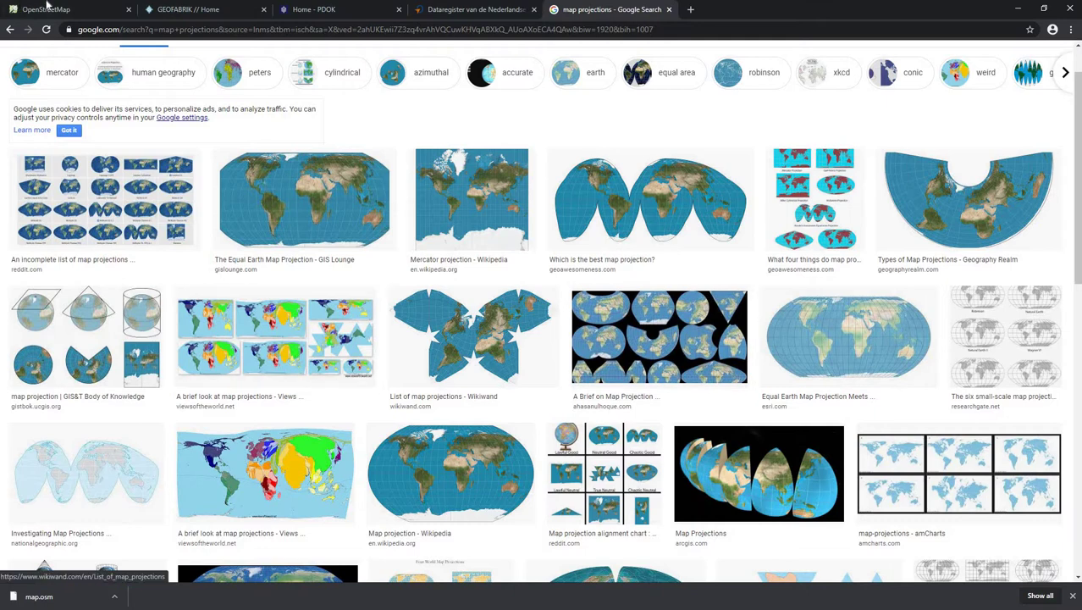
{"action": "left_click", "coordinate": [47, 9]}
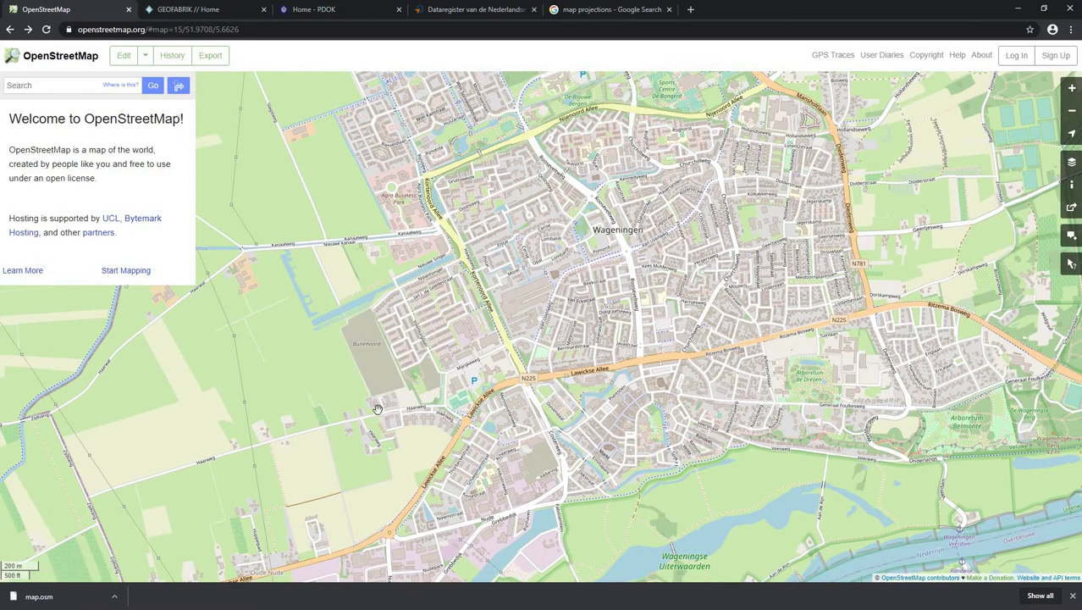
{"action": "scroll", "coordinate": [394, 358], "scroll_direction": "up", "scroll_amount": 2}
{"action": "scroll", "coordinate": [386, 359], "scroll_direction": "down", "scroll_amount": 1}
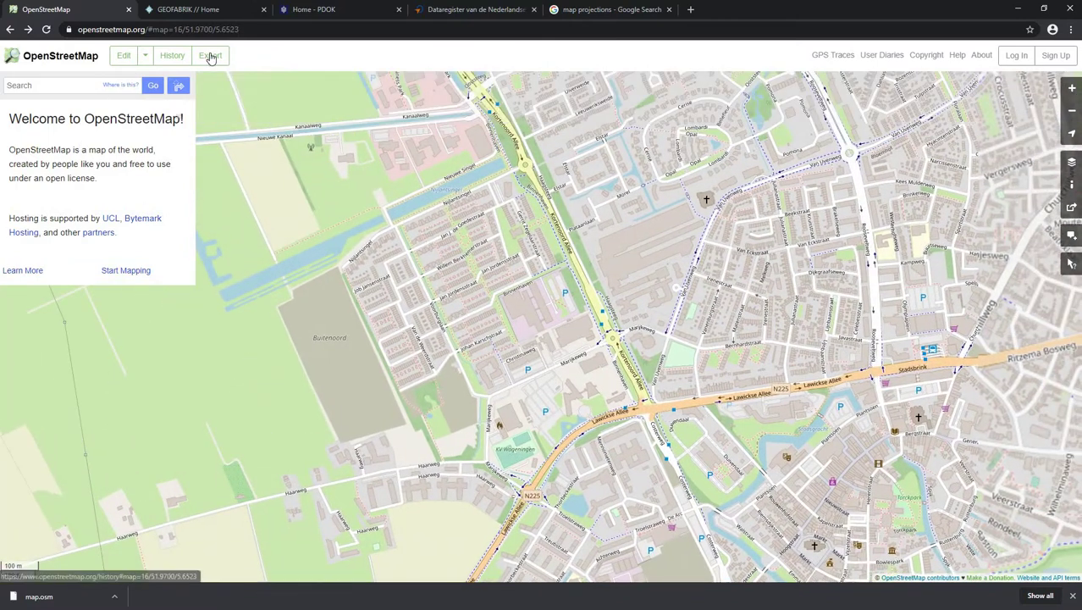
{"action": "left_click", "coordinate": [210, 56]}
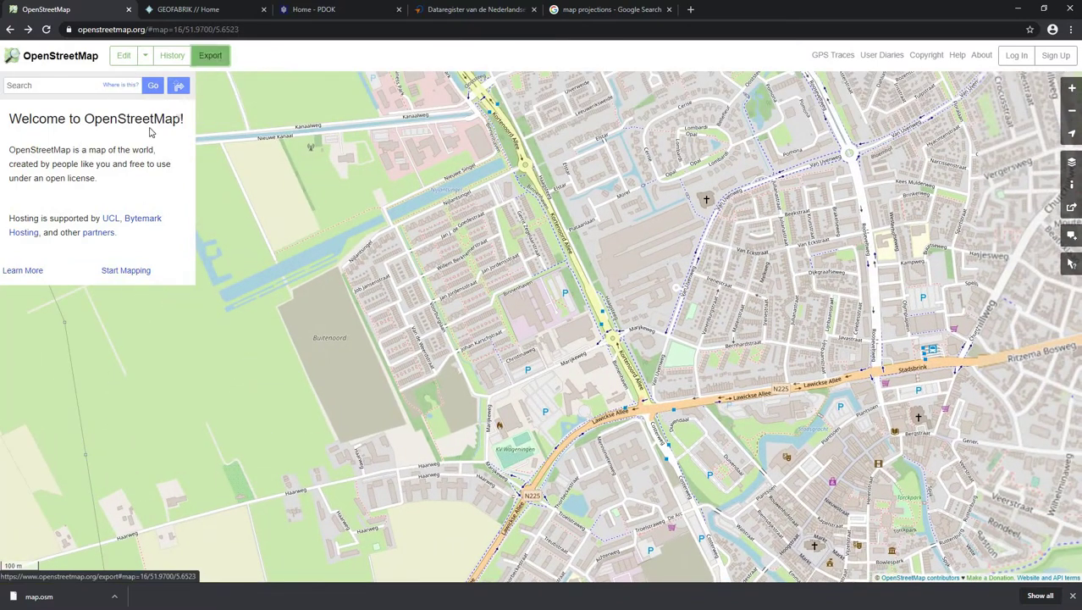
Export the visible area to map.osm in the data sources folder, overwriting the old file
{"action": "left_click", "coordinate": [93, 302]}
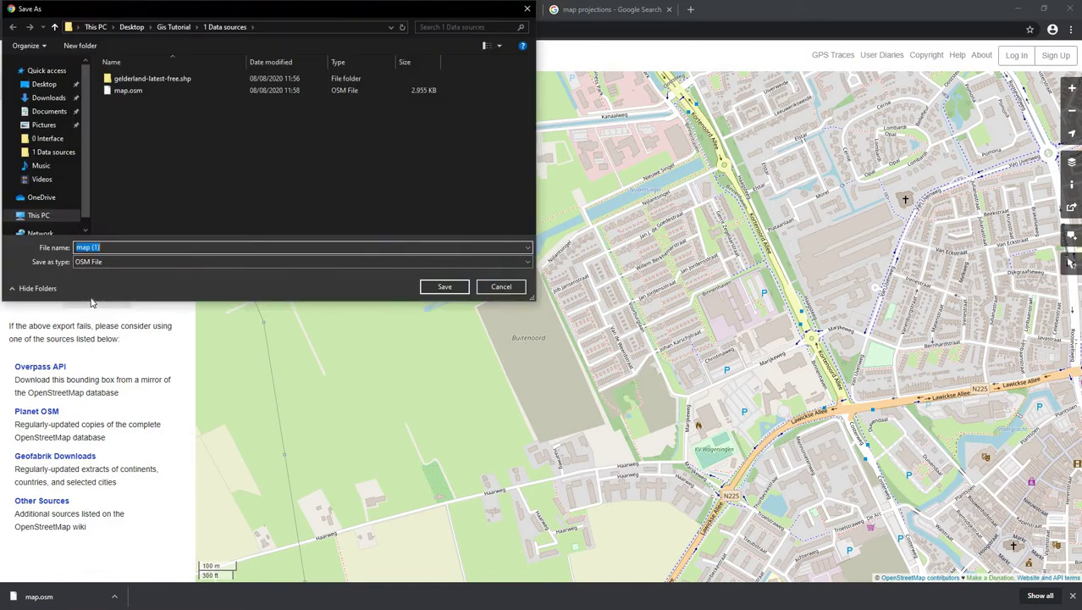
{"action": "left_click", "coordinate": [145, 91]}
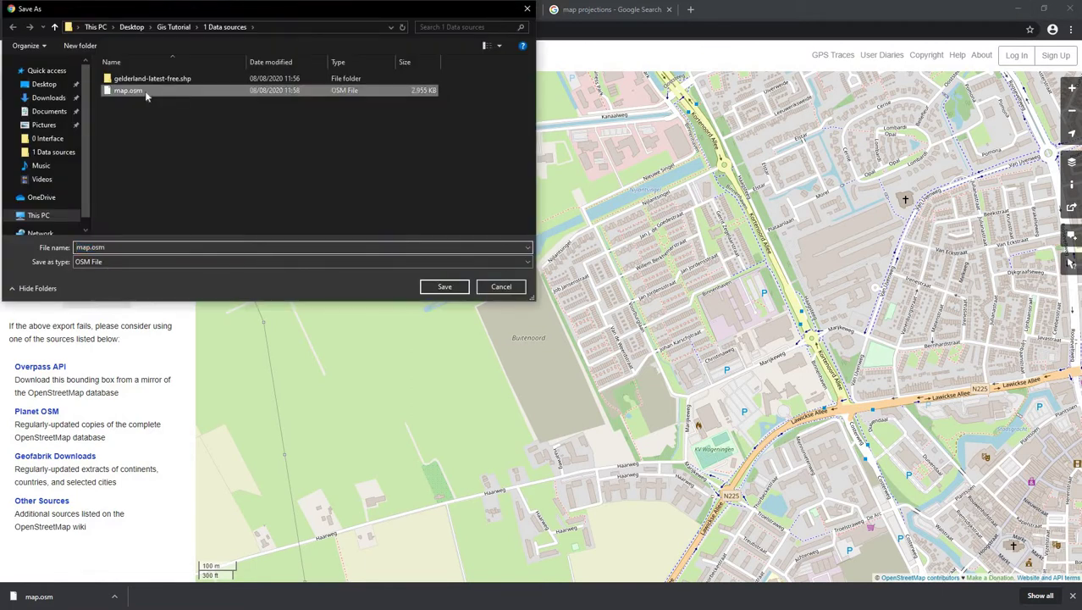
{"action": "left_click", "coordinate": [444, 286]}
{"action": "left_click", "coordinate": [573, 315]}
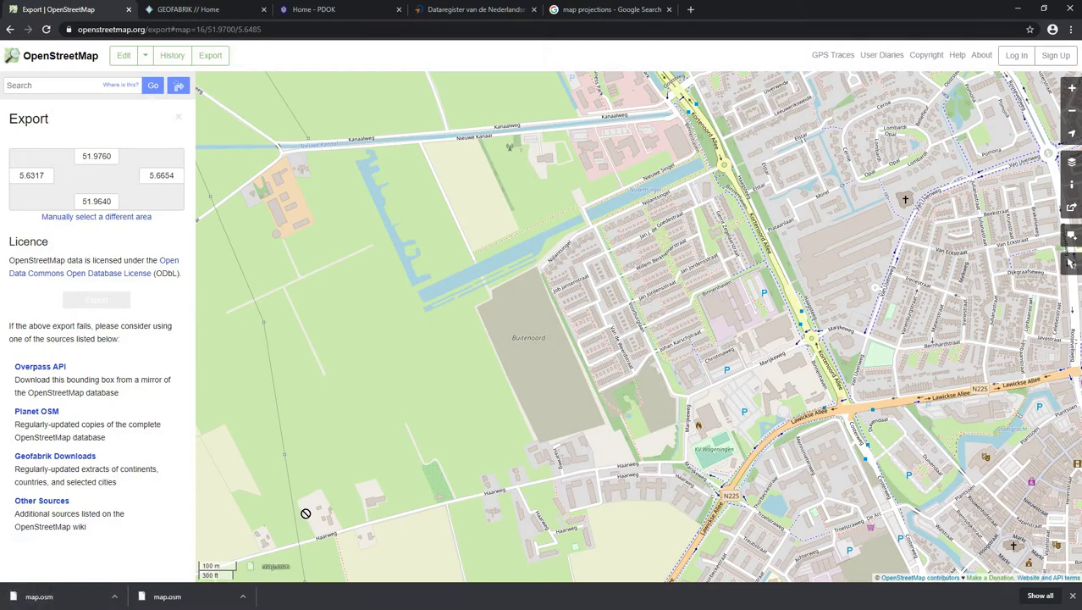
Add all five map.osm layers to QGIS, accepting the WGS 84 to RD New transformation
{"action": "key", "text": "alt+Tab"}
{"action": "left_click", "coordinate": [409, 252]}
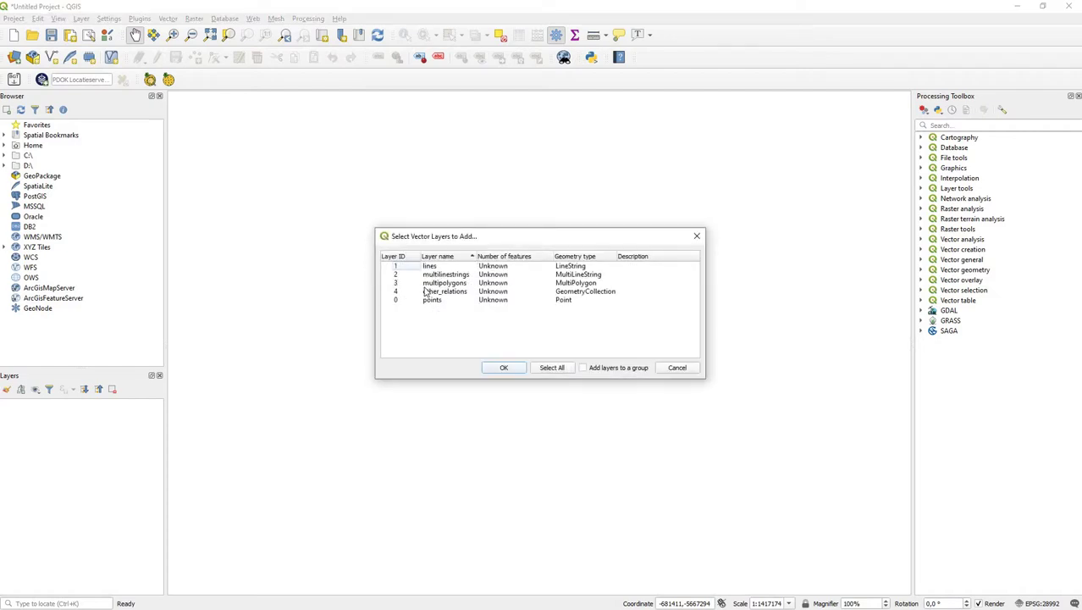
{"action": "left_click", "coordinate": [552, 367]}
{"action": "left_click", "coordinate": [503, 368]}
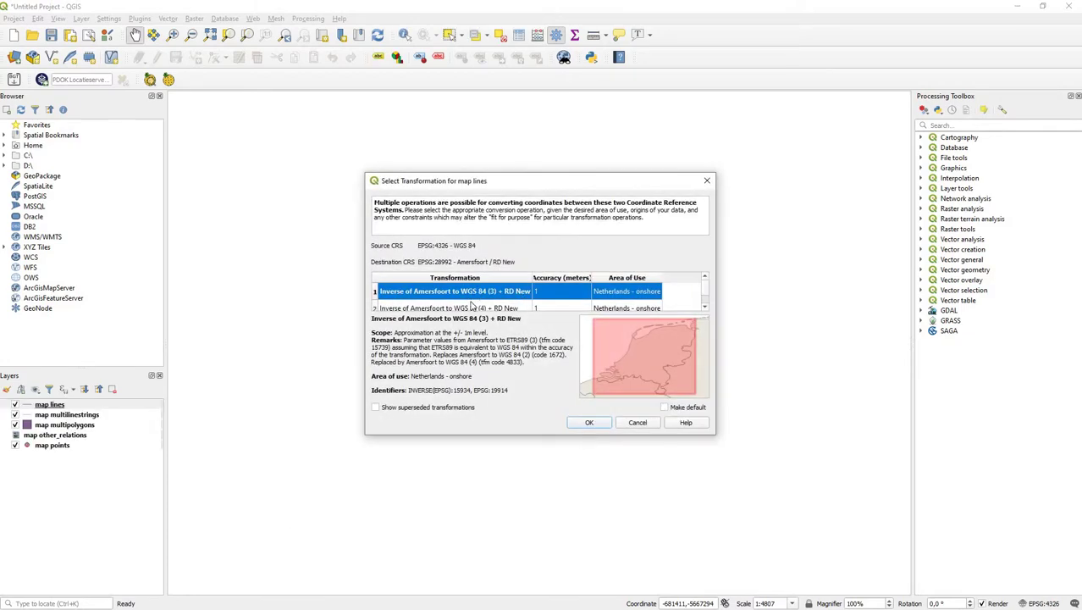
{"action": "left_click", "coordinate": [586, 423]}
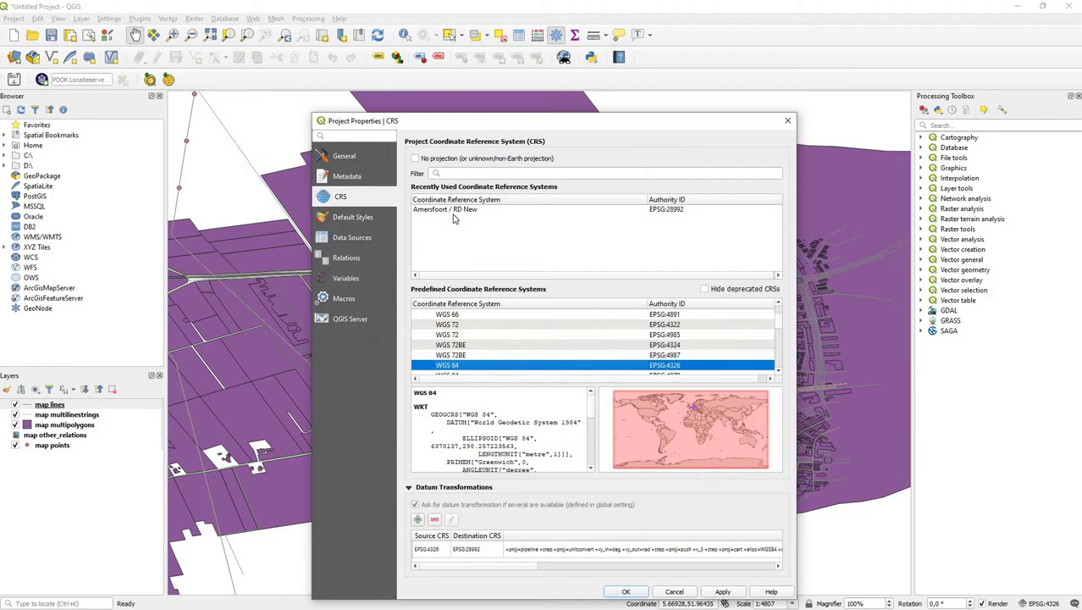
Reset the project CRS to Amersfoort / RD New (EPSG:28992) and adjust the map view
{"action": "left_click", "coordinate": [456, 212]}
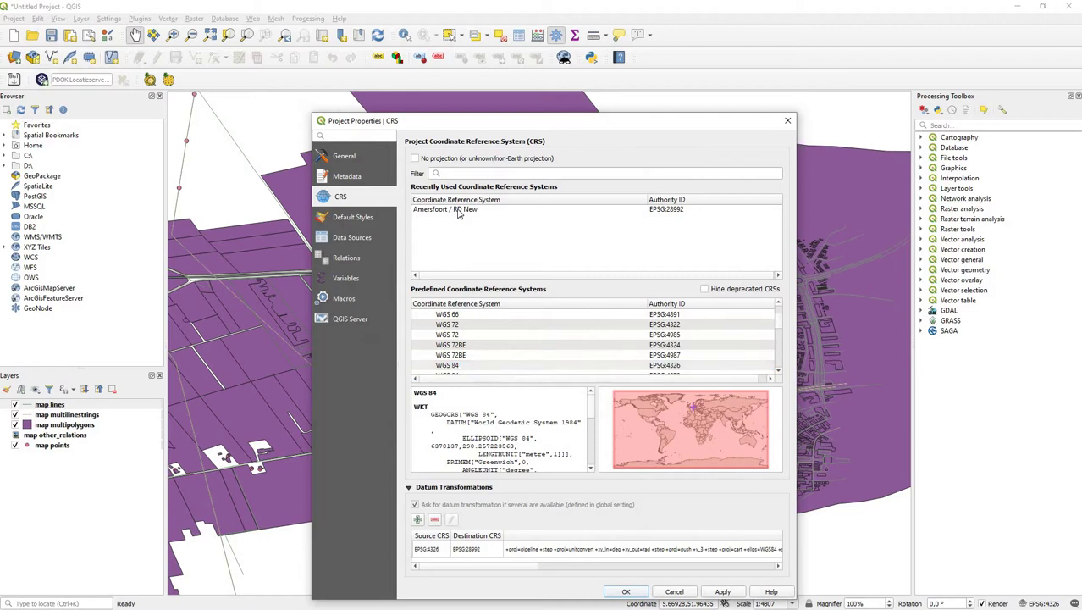
{"action": "left_click", "coordinate": [635, 594]}
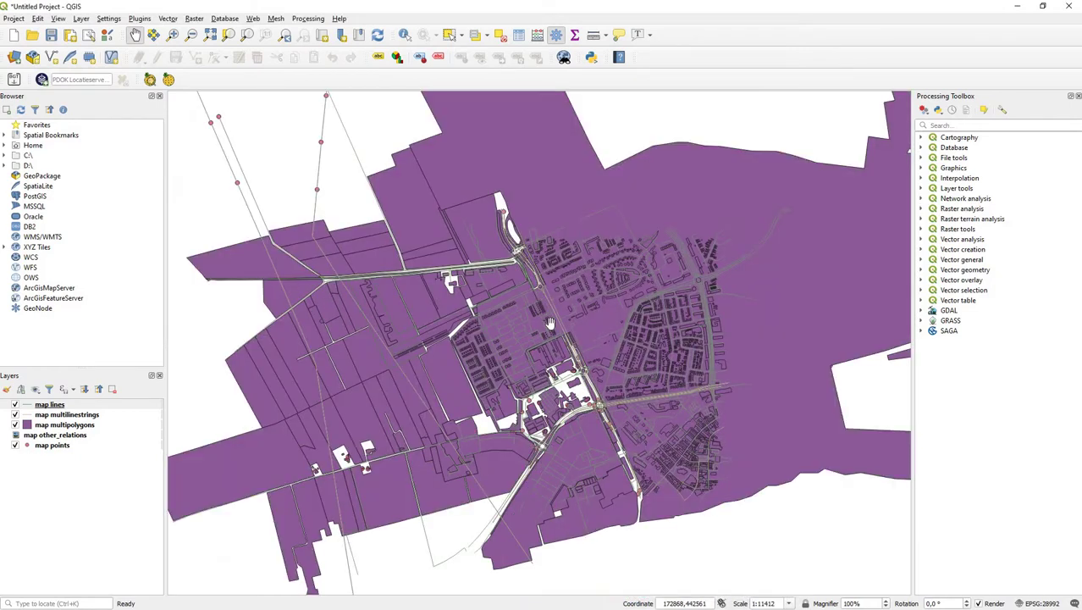
{"action": "left_click_drag", "start_coordinate": [551, 323], "coordinate": [548, 320]}
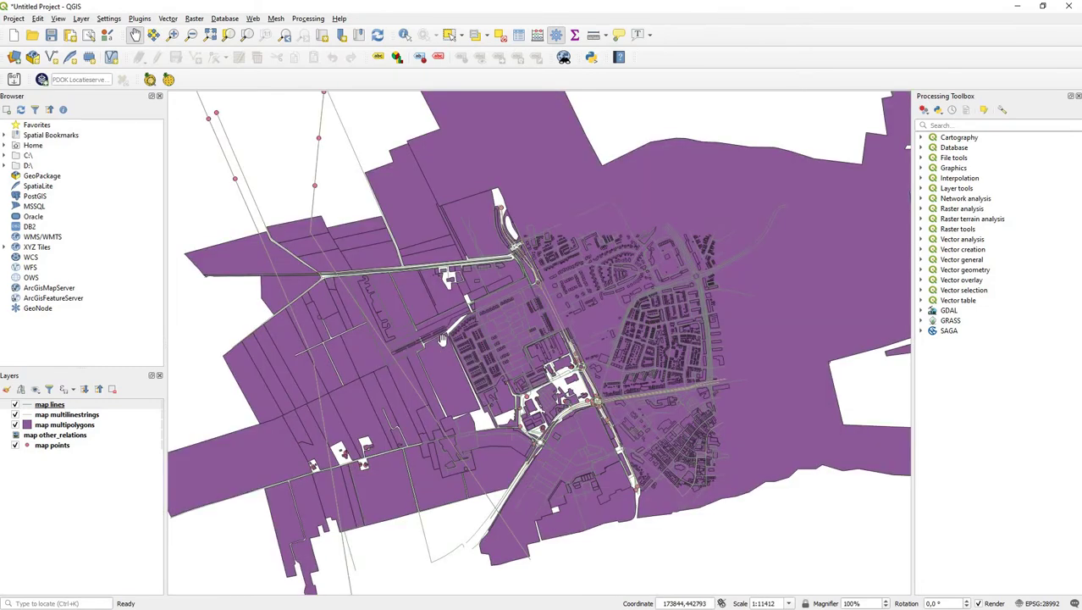
{"action": "scroll", "coordinate": [408, 372], "scroll_direction": "up", "scroll_amount": 1}
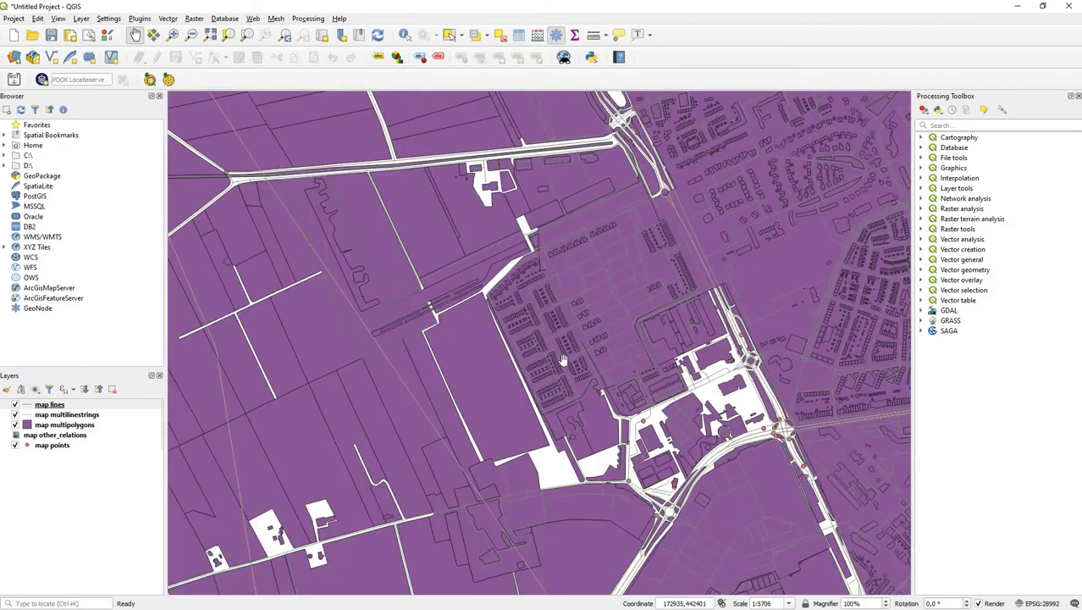
On Geofabrik, go from the Europe extracts page to the Netherlands download page
{"action": "key", "text": "alt+Tab"}
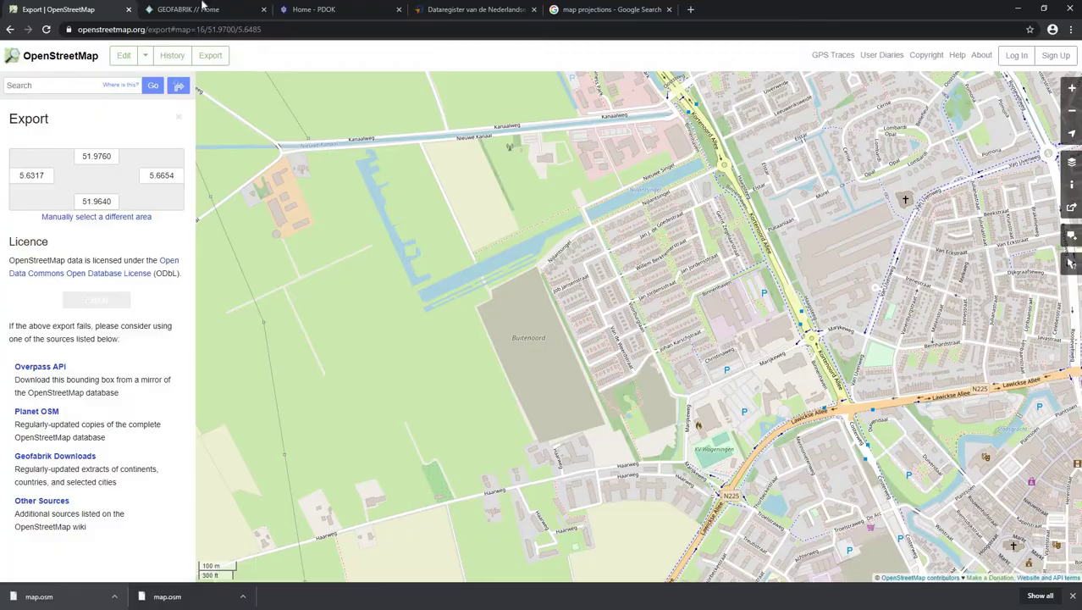
{"action": "left_click", "coordinate": [203, 10]}
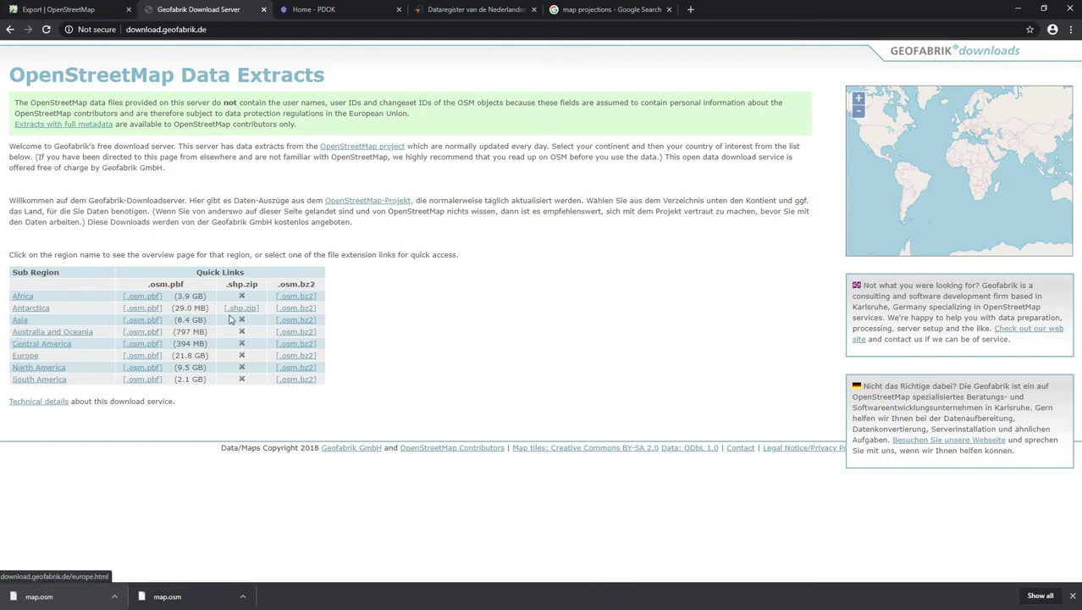
{"action": "left_click", "coordinate": [25, 356]}
{"action": "scroll", "coordinate": [33, 406], "scroll_direction": "down", "scroll_amount": 4}
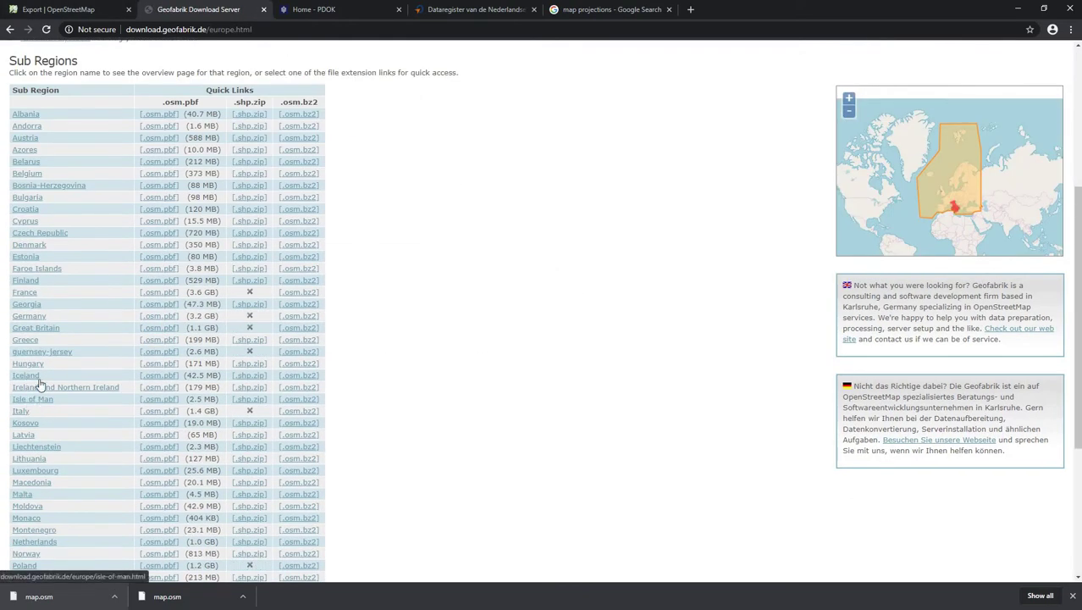
{"action": "scroll", "coordinate": [30, 457], "scroll_direction": "down", "scroll_amount": 1}
{"action": "left_click", "coordinate": [30, 488]}
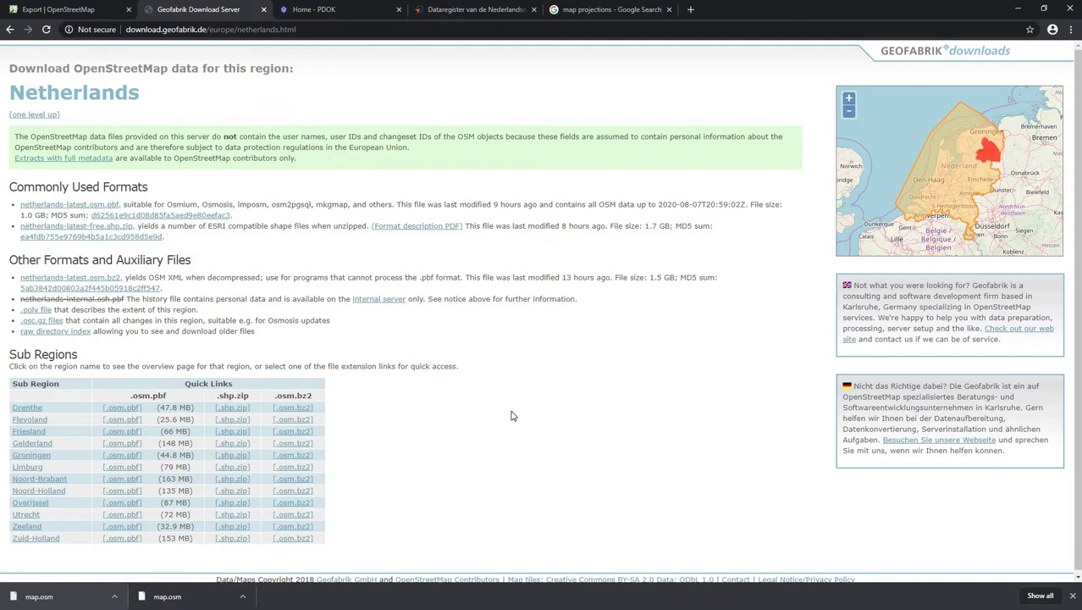
Open the gelderland-latest-free.shp folder, sort its files by Type, and select gis_osm_natural_free_1.shp
{"action": "key", "text": "alt+Tab"}
{"action": "key", "text": "Tab"}
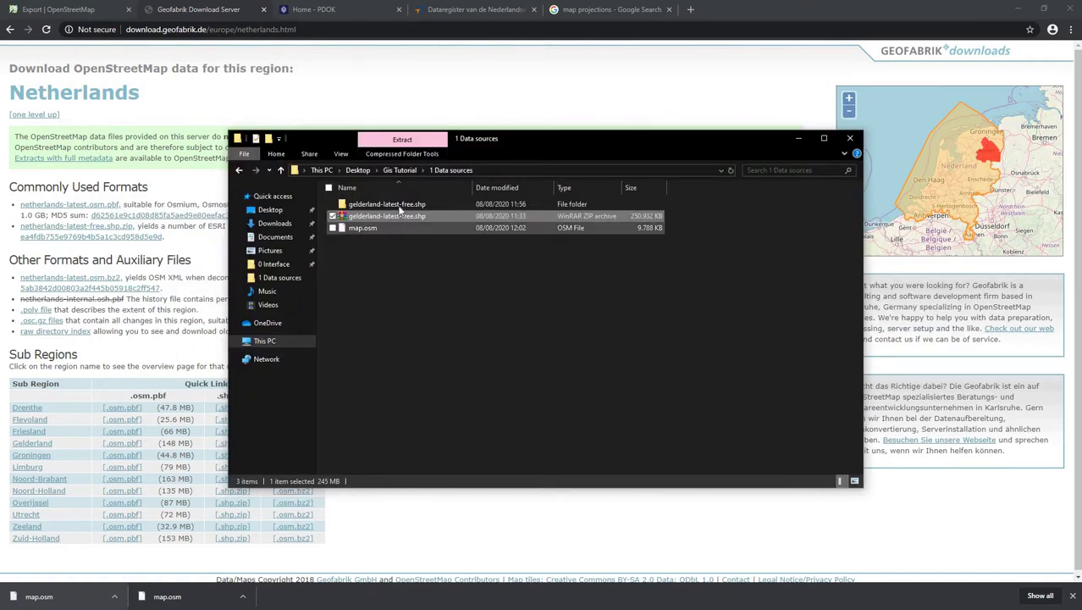
{"action": "left_click", "coordinate": [386, 206]}
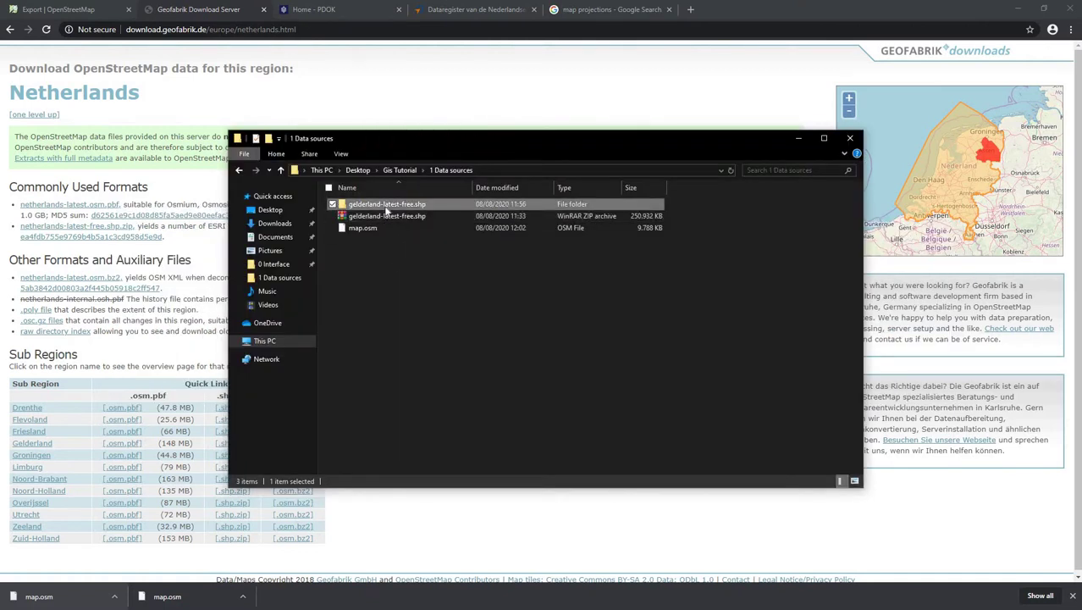
{"action": "double_click", "coordinate": [386, 207]}
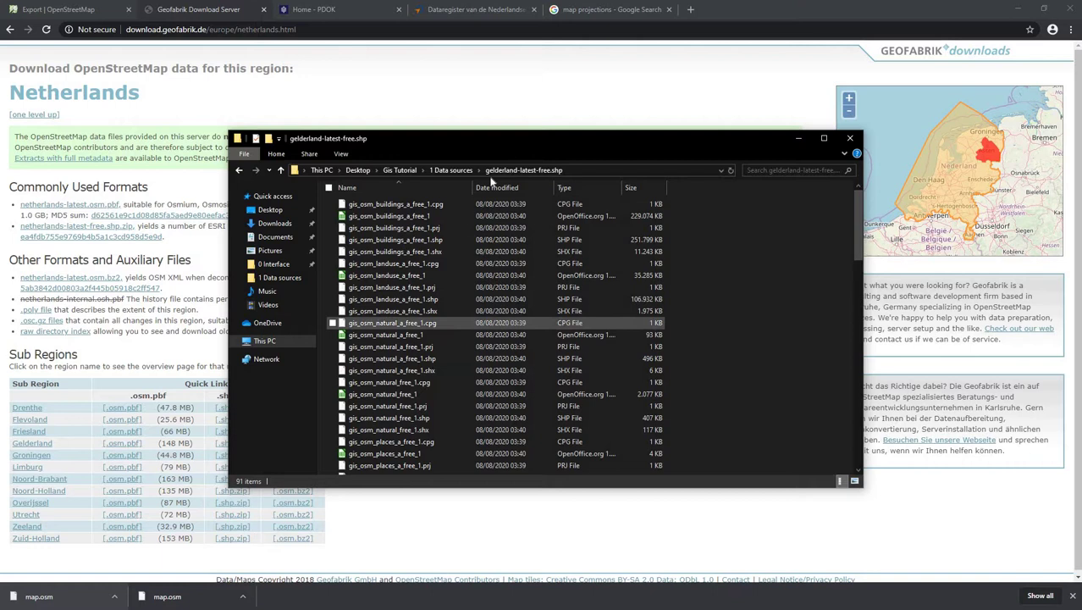
{"action": "left_click", "coordinate": [594, 189]}
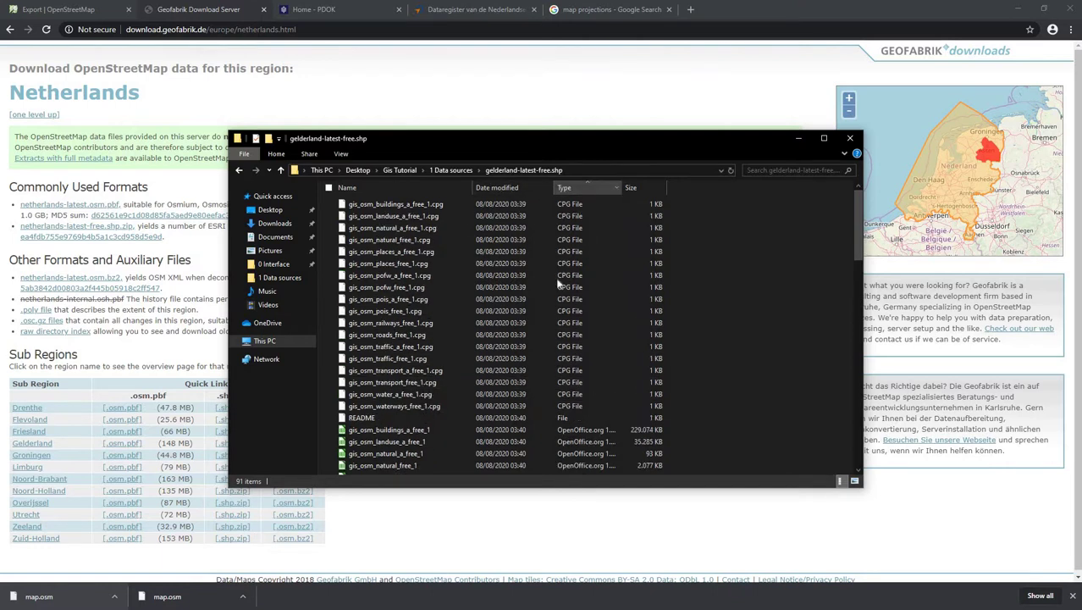
{"action": "scroll", "coordinate": [592, 284], "scroll_direction": "down", "scroll_amount": 10}
{"action": "scroll", "coordinate": [559, 287], "scroll_direction": "down", "scroll_amount": 7}
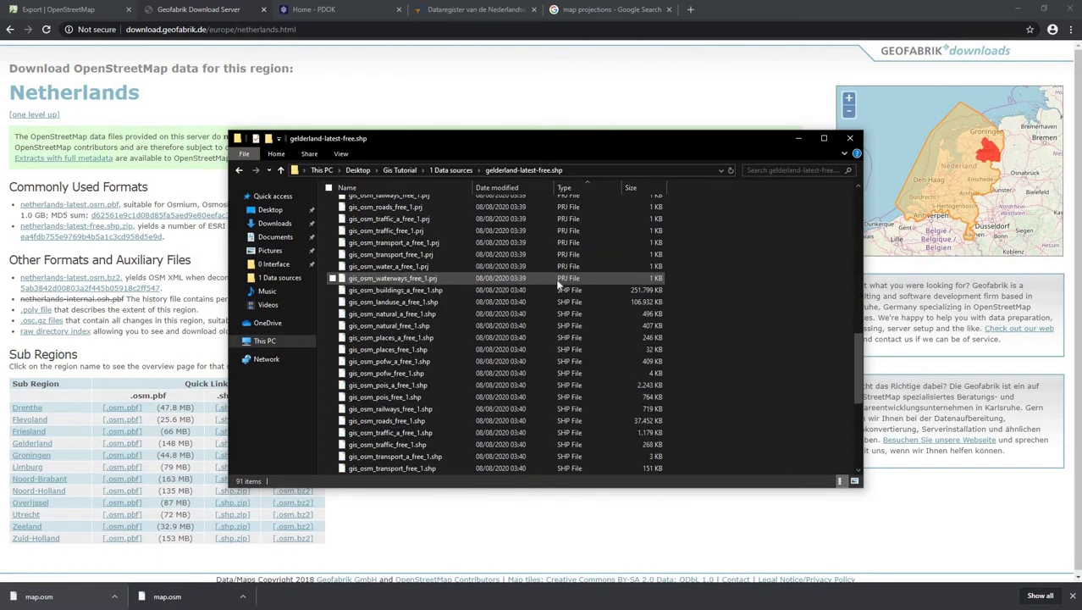
{"action": "left_click", "coordinate": [414, 258]}
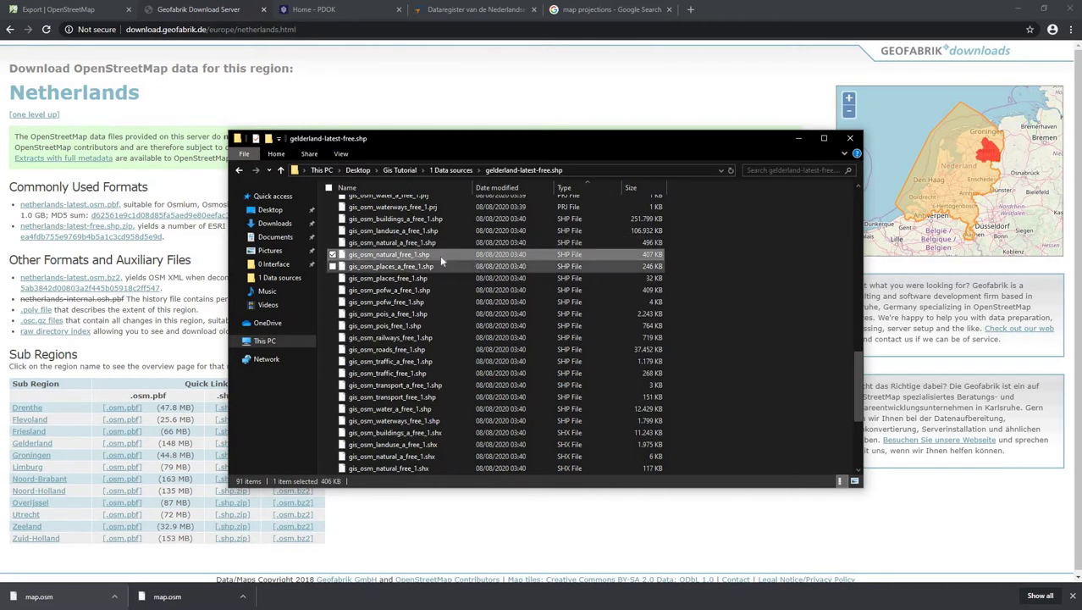
Drop gis_osm_natural_free_1.shp onto the QGIS canvas and zoom out to see it
{"action": "left_click_drag", "start_coordinate": [385, 254], "coordinate": [448, 331]}
{"action": "key", "text": "alt+Tab"}
{"action": "key", "text": "alt+Tab"}
{"action": "key", "text": "alt+Tab"}
{"action": "scroll", "coordinate": [559, 396], "scroll_direction": "down", "scroll_amount": 2}
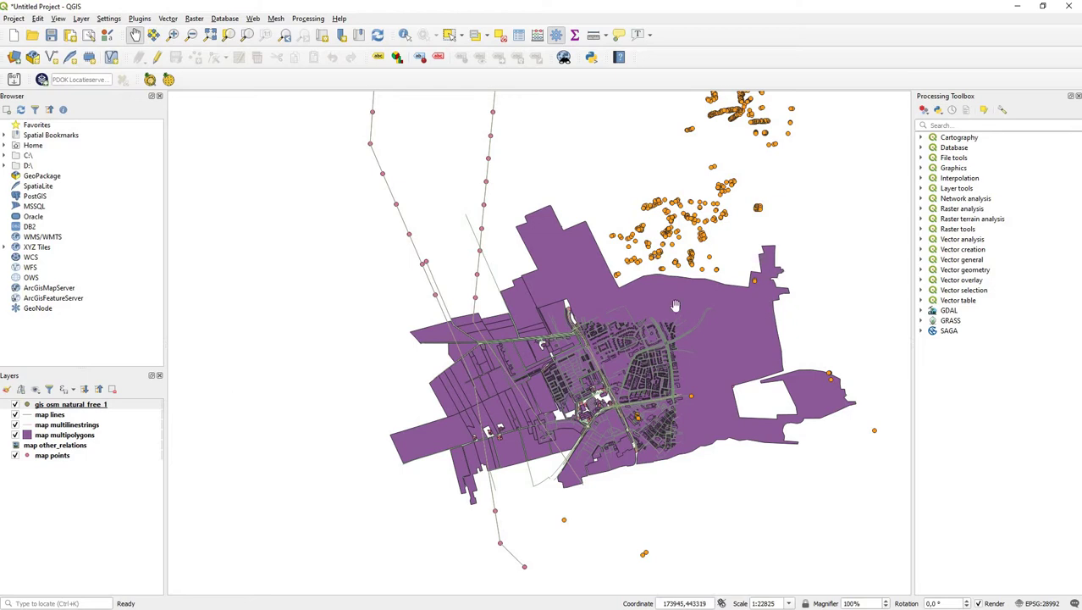
{"action": "scroll", "coordinate": [705, 258], "scroll_direction": "down", "scroll_amount": 2}
In the Gelderland shapefile folder, select gis_osm_water_a_free_1.shp
{"action": "key", "text": "alt+Tab"}
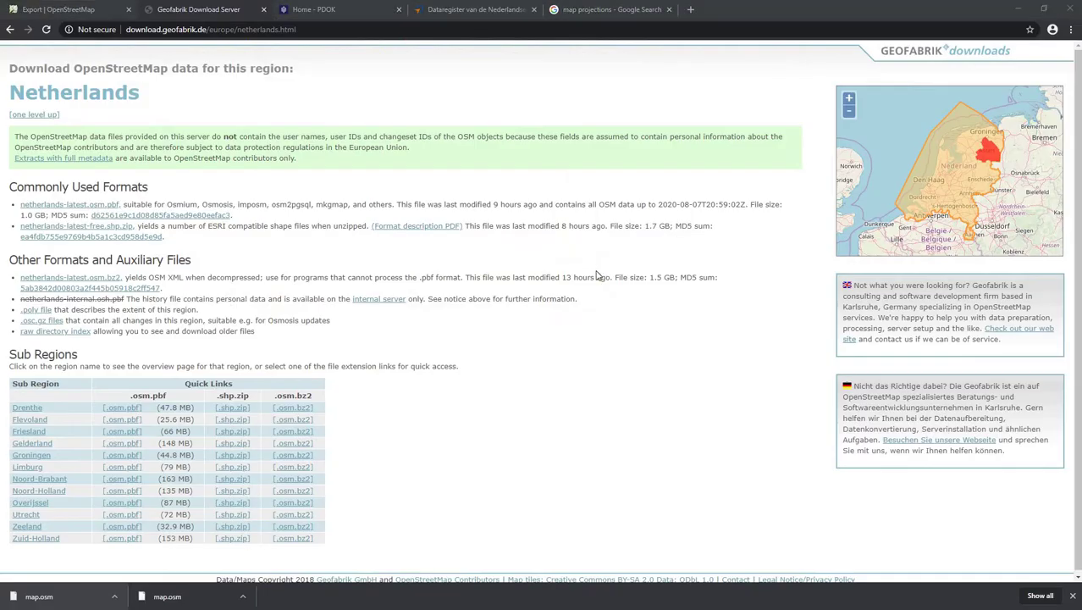
{"action": "key", "text": "alt+Tab"}
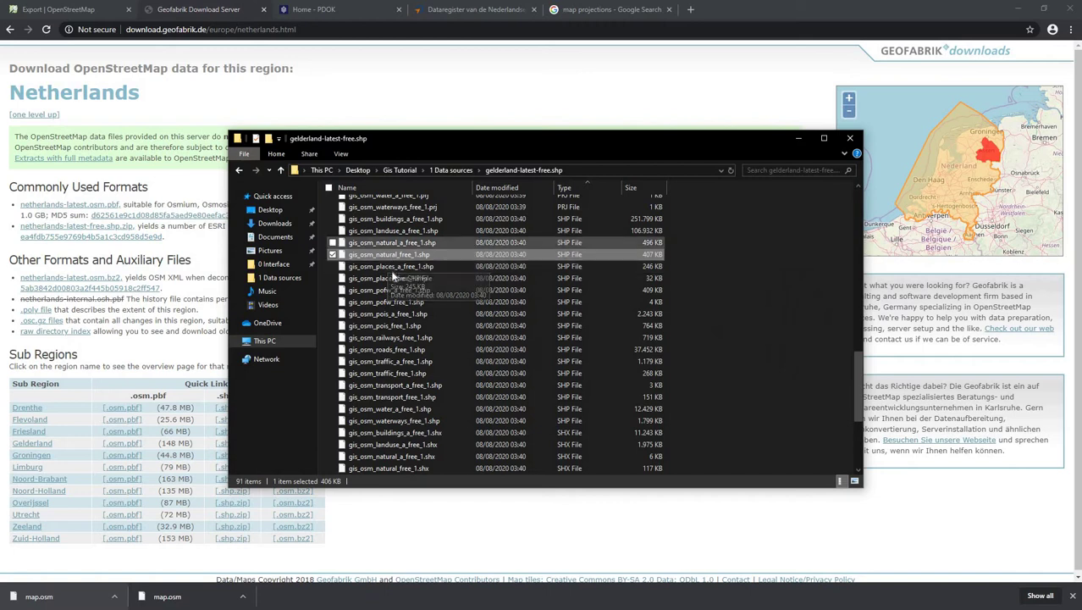
{"action": "left_click", "coordinate": [388, 266]}
{"action": "left_click", "coordinate": [373, 288]}
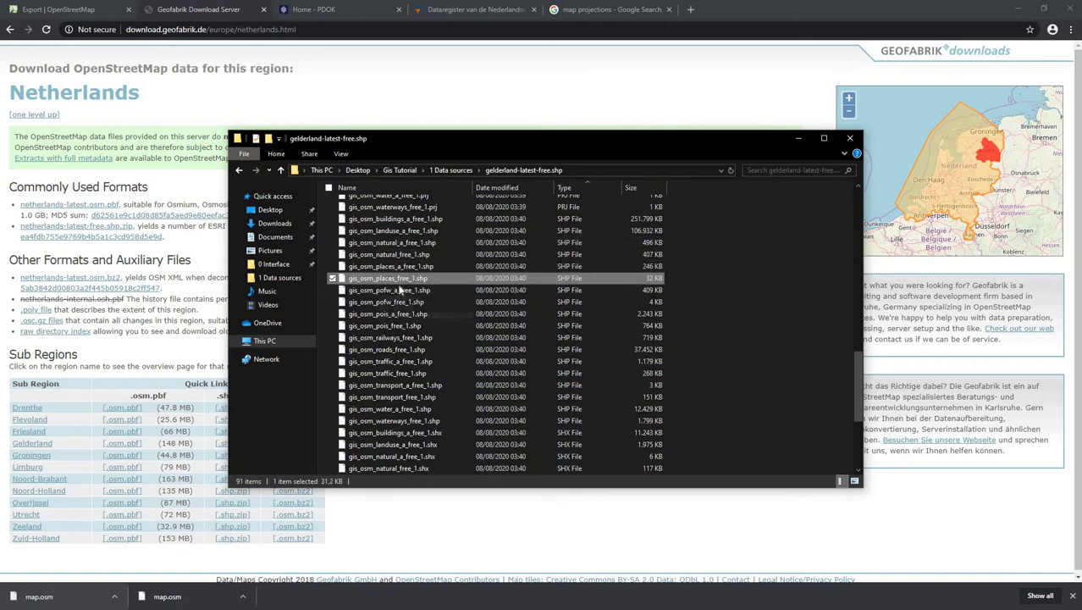
{"action": "left_click", "coordinate": [391, 409]}
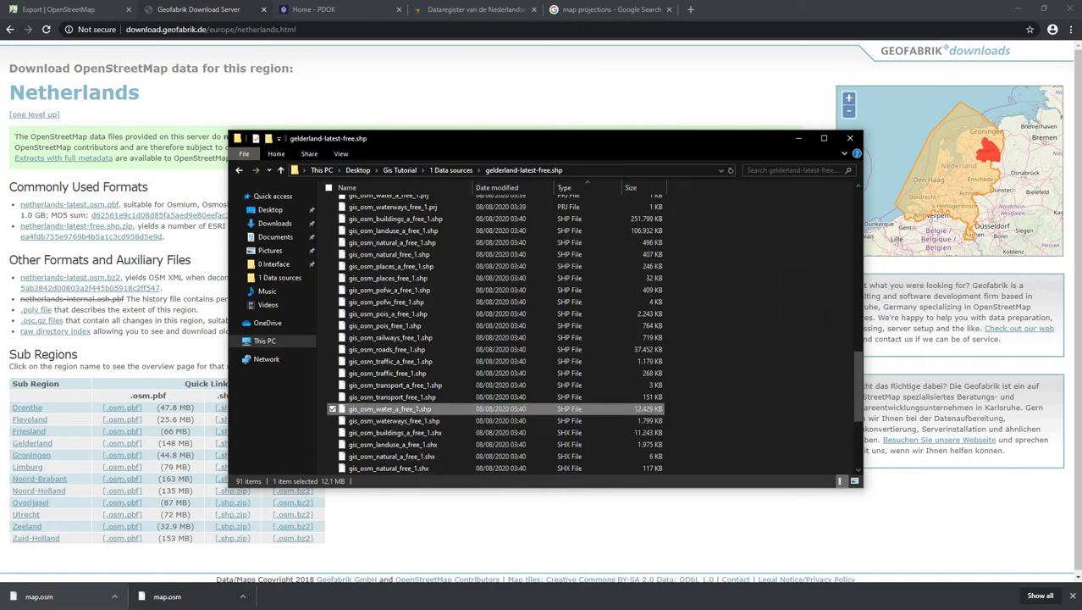
Drop gis_osm_water_a_free_1.shp into QGIS and pan along the rivers and water areas
{"action": "key", "text": "alt+Tab"}
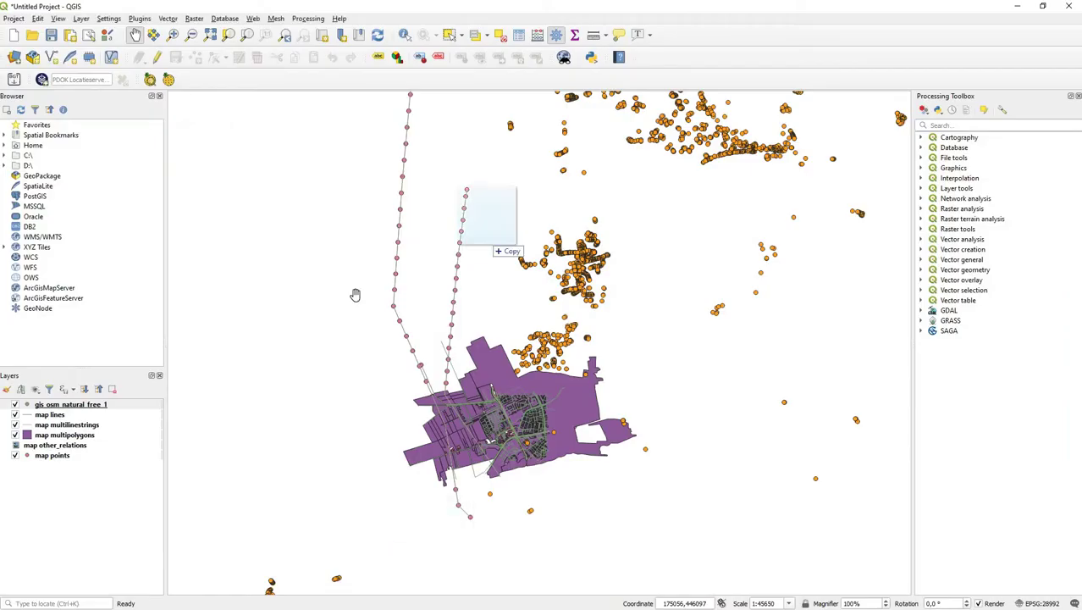
{"action": "left_click_drag", "start_coordinate": [355, 295], "coordinate": [355, 296]}
{"action": "scroll", "coordinate": [381, 460], "scroll_direction": "down", "scroll_amount": 2}
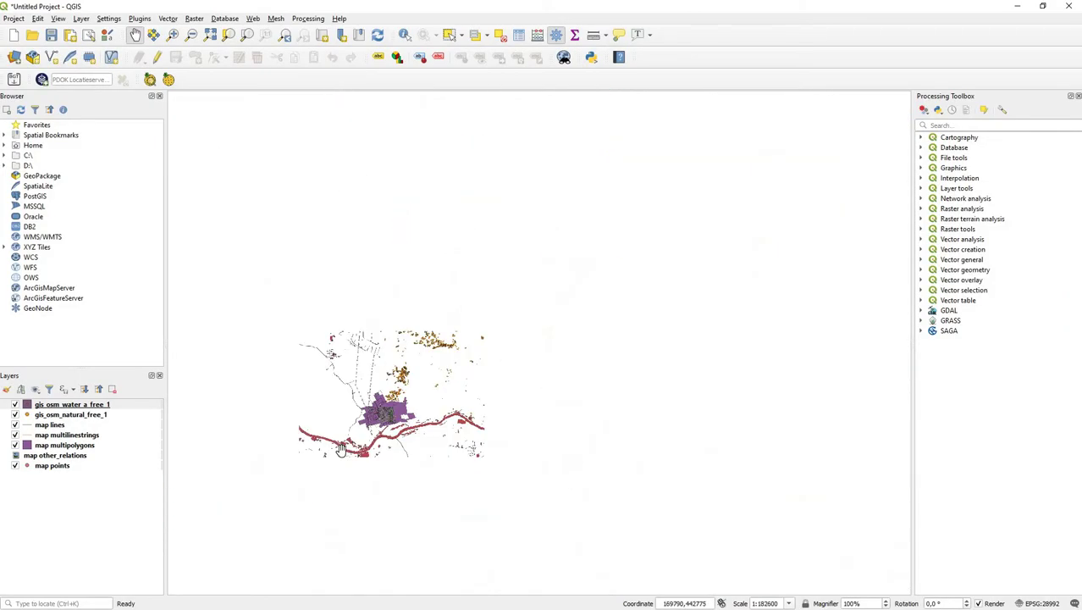
{"action": "scroll", "coordinate": [349, 463], "scroll_direction": "up", "scroll_amount": 1}
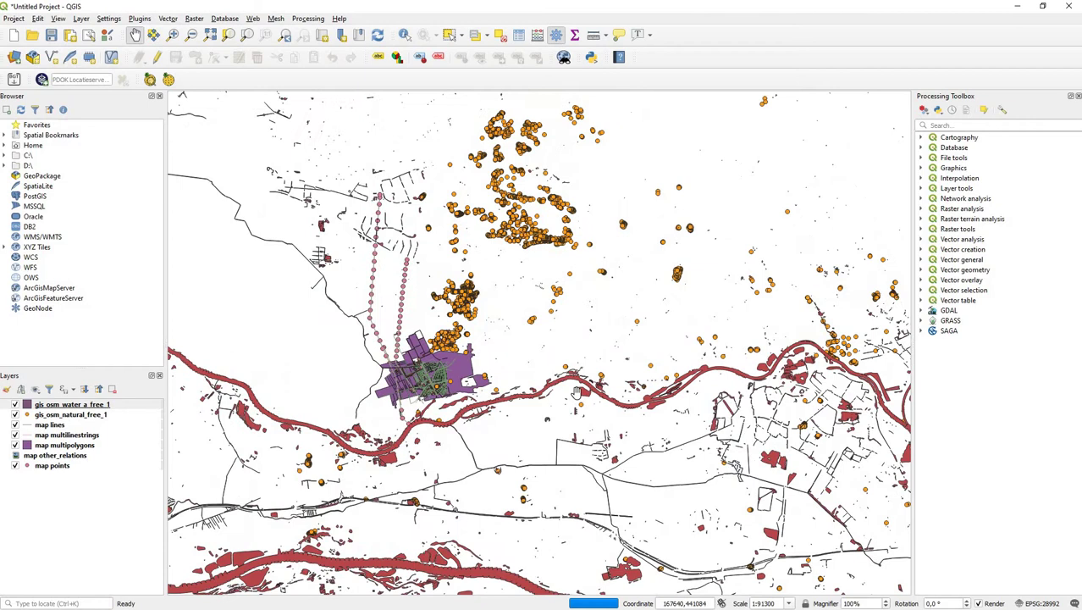
{"action": "left_click_drag", "start_coordinate": [584, 455], "coordinate": [647, 387]}
{"action": "left_click_drag", "start_coordinate": [274, 372], "coordinate": [244, 258]}
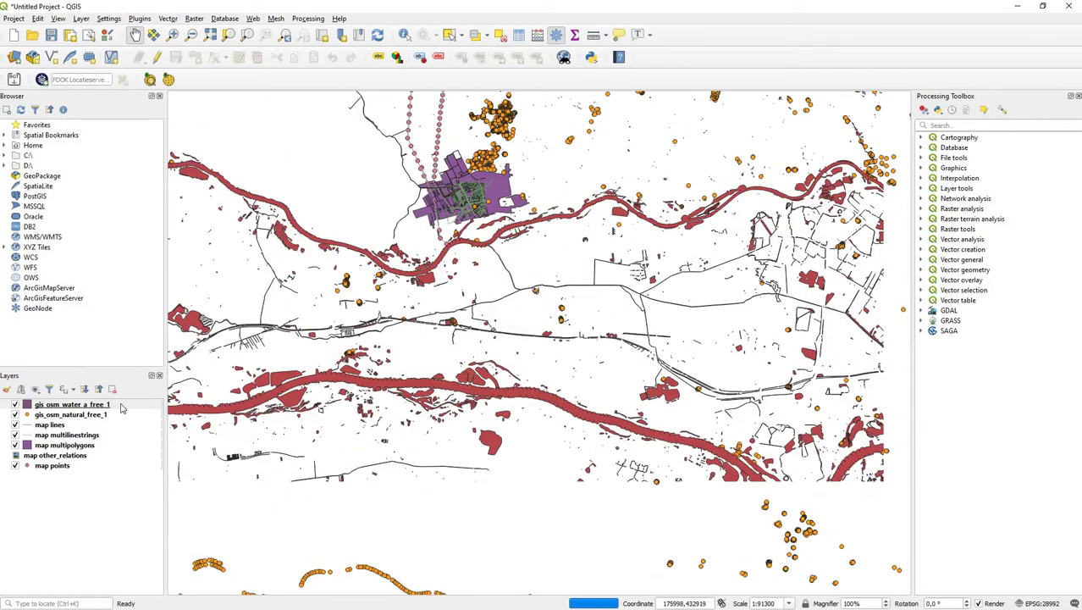
{"action": "key", "text": "alt+Tab"}
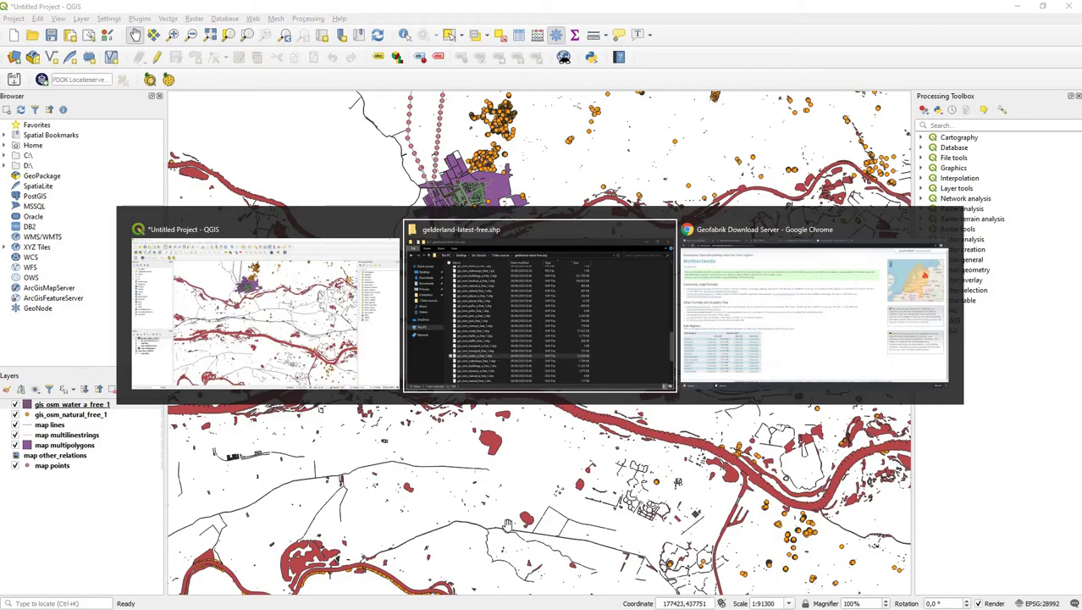
{"action": "key", "text": "alt+Tab"}
{"action": "key", "text": "alt+Tab"}
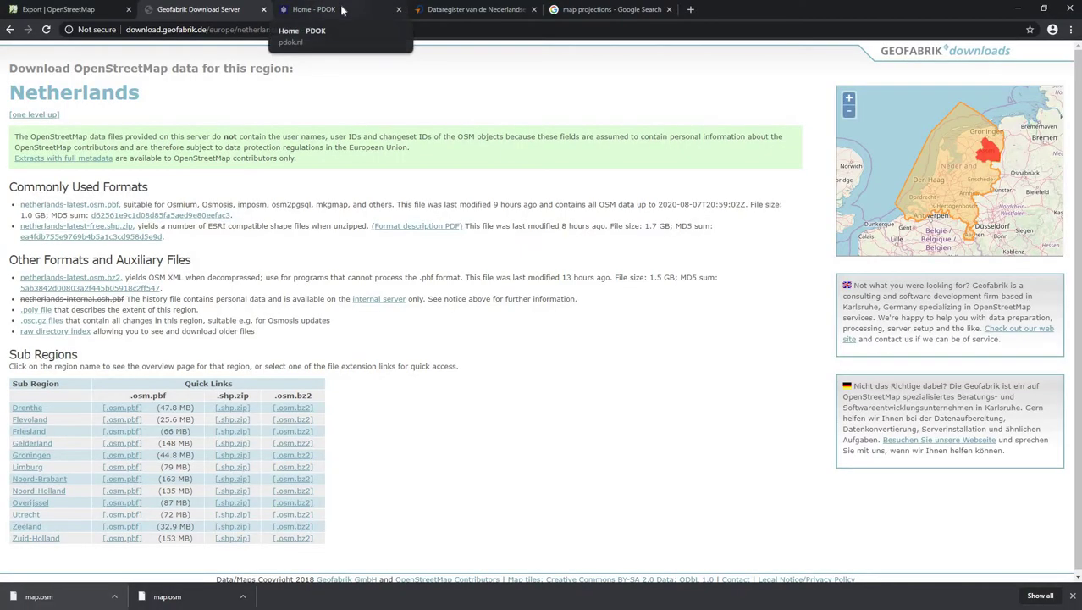
On PDOK, open the full dataset list filtered to the Grenzen theme
{"action": "left_click", "coordinate": [342, 11]}
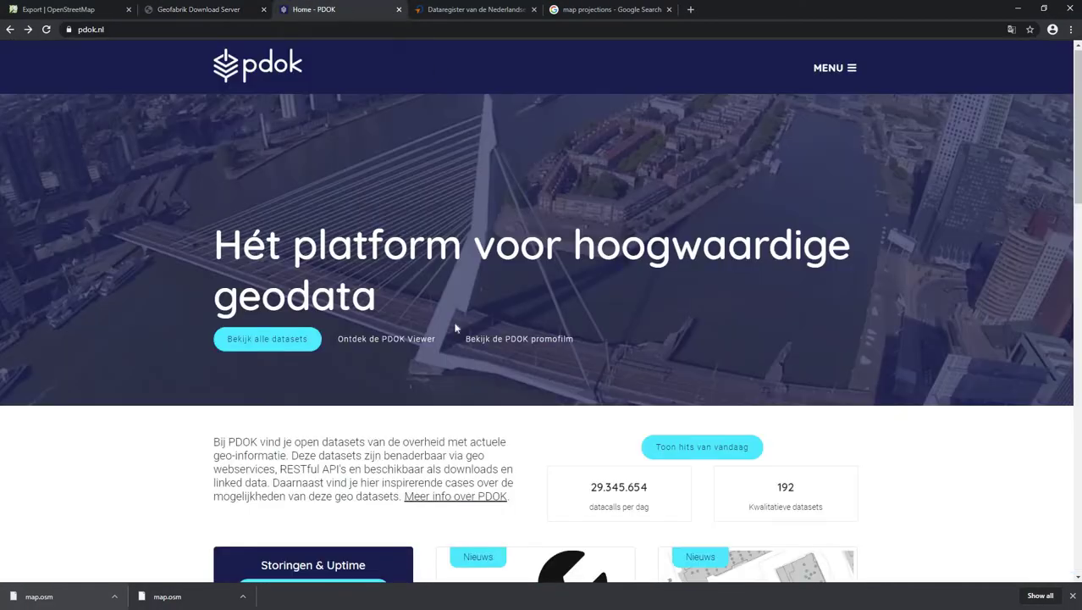
{"action": "scroll", "coordinate": [456, 328], "scroll_direction": "down", "scroll_amount": 3}
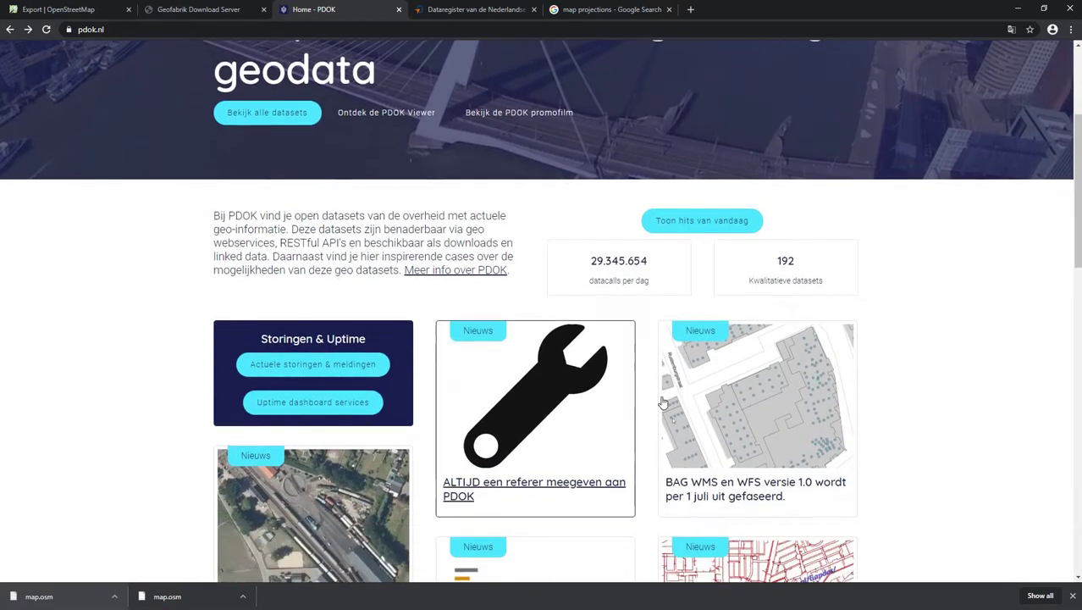
{"action": "scroll", "coordinate": [662, 403], "scroll_direction": "up", "scroll_amount": 3}
{"action": "left_click", "coordinate": [254, 343]}
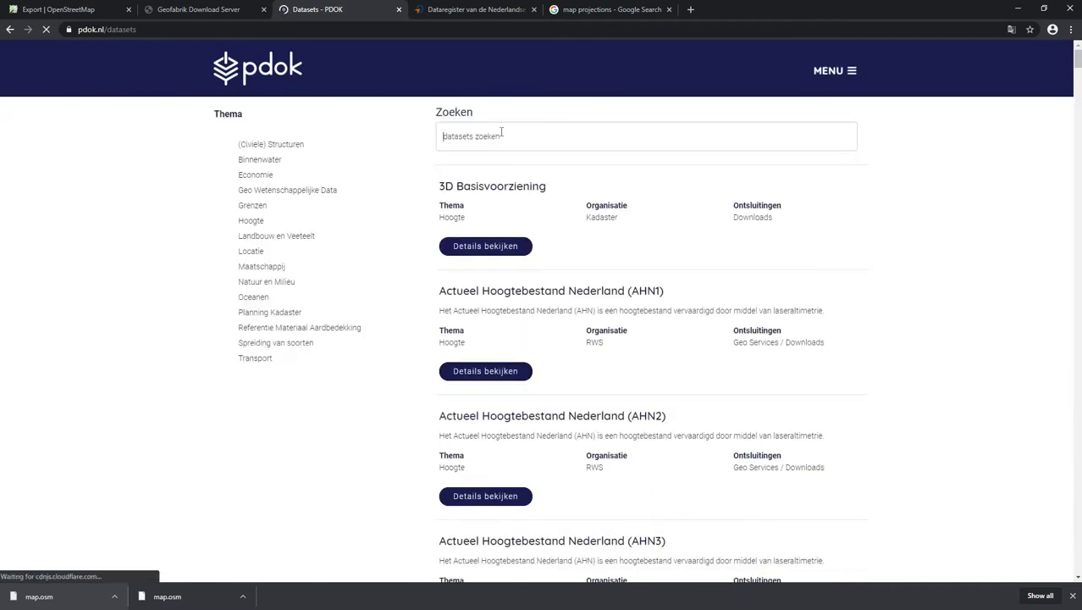
{"action": "left_click", "coordinate": [229, 209]}
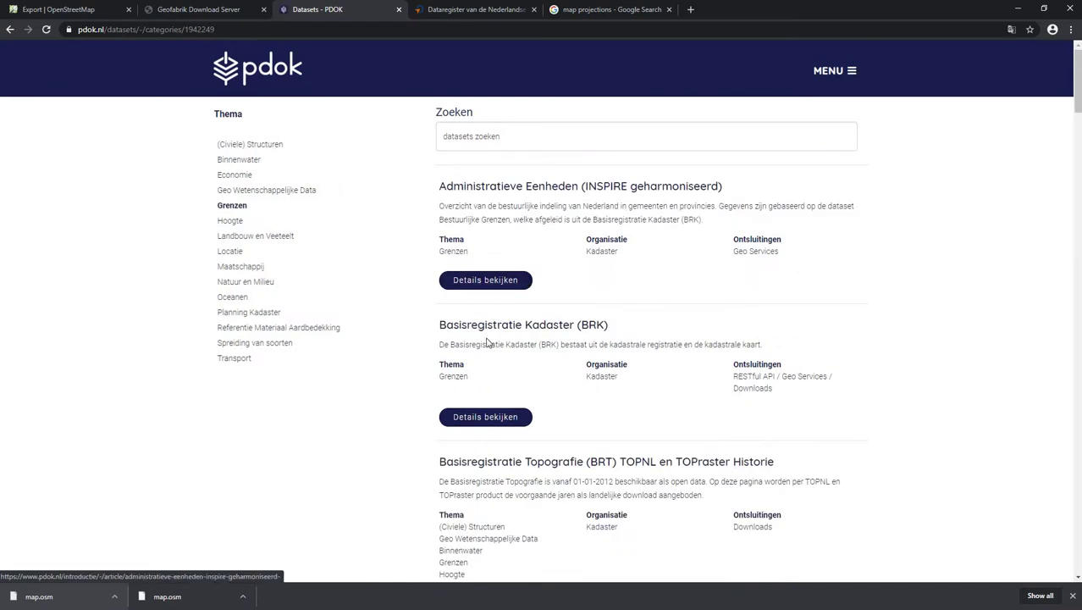
Open the Digitale Kadastrale Kaart download viewer from the BRK dataset details
{"action": "scroll", "coordinate": [593, 265], "scroll_direction": "down", "scroll_amount": 1}
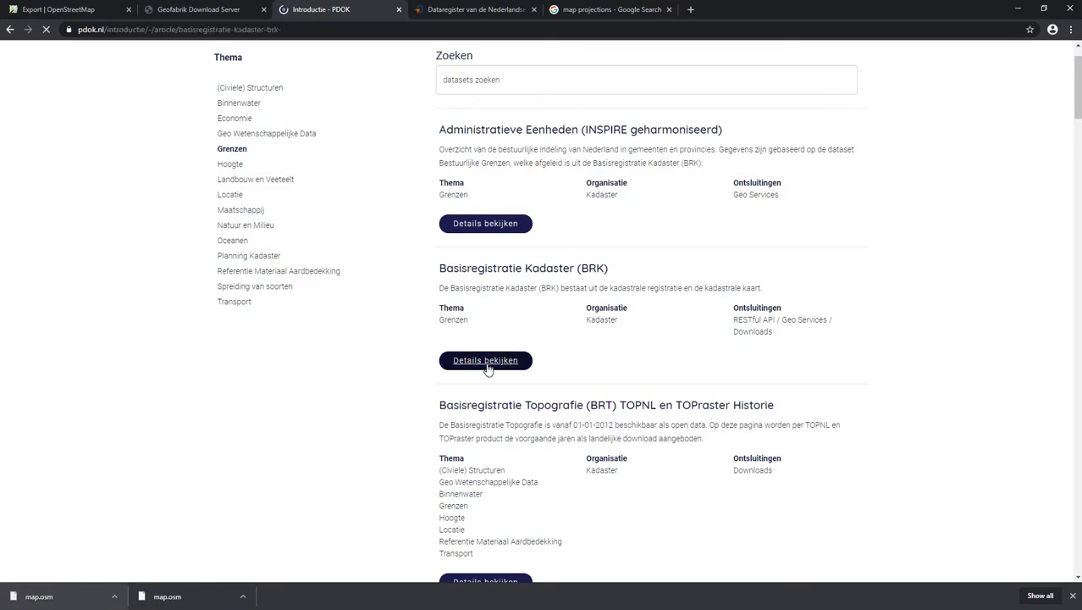
{"action": "scroll", "coordinate": [341, 421], "scroll_direction": "down", "scroll_amount": 6}
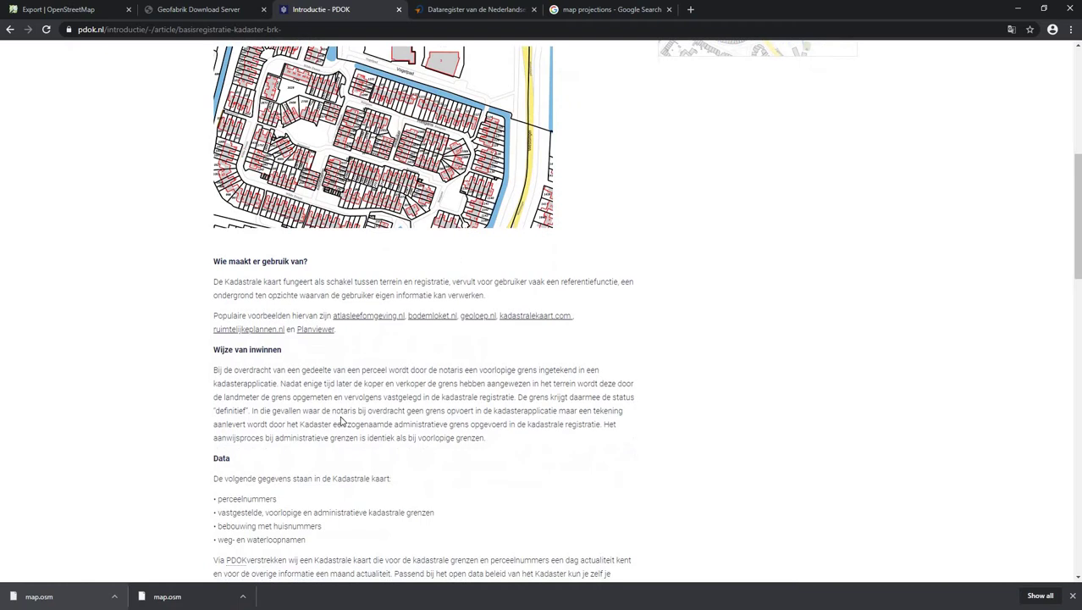
{"action": "scroll", "coordinate": [344, 414], "scroll_direction": "down", "scroll_amount": 10}
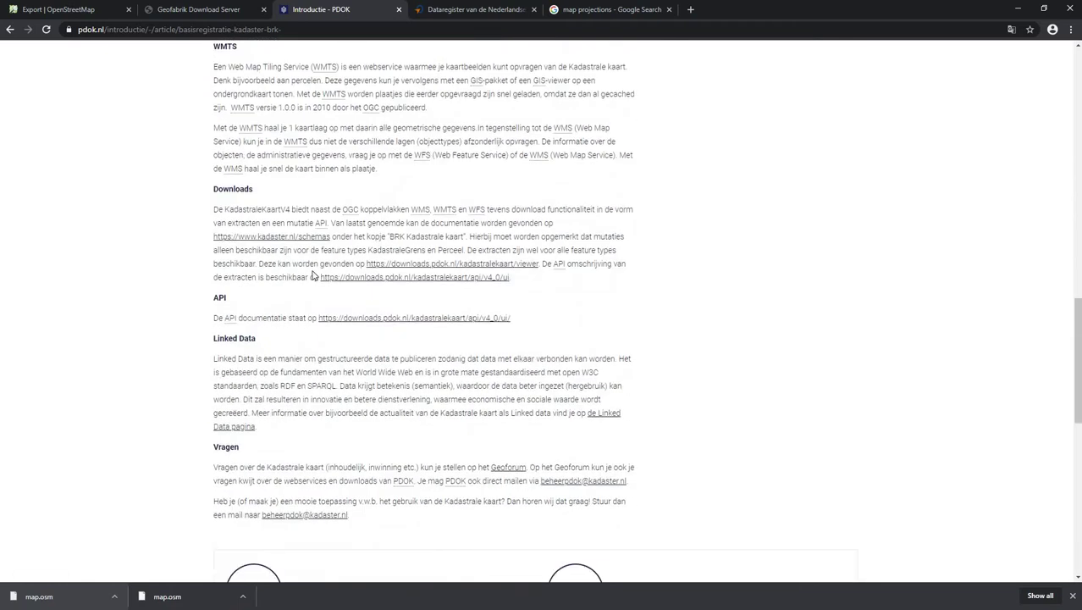
{"action": "scroll", "coordinate": [313, 275], "scroll_direction": "down", "scroll_amount": 4}
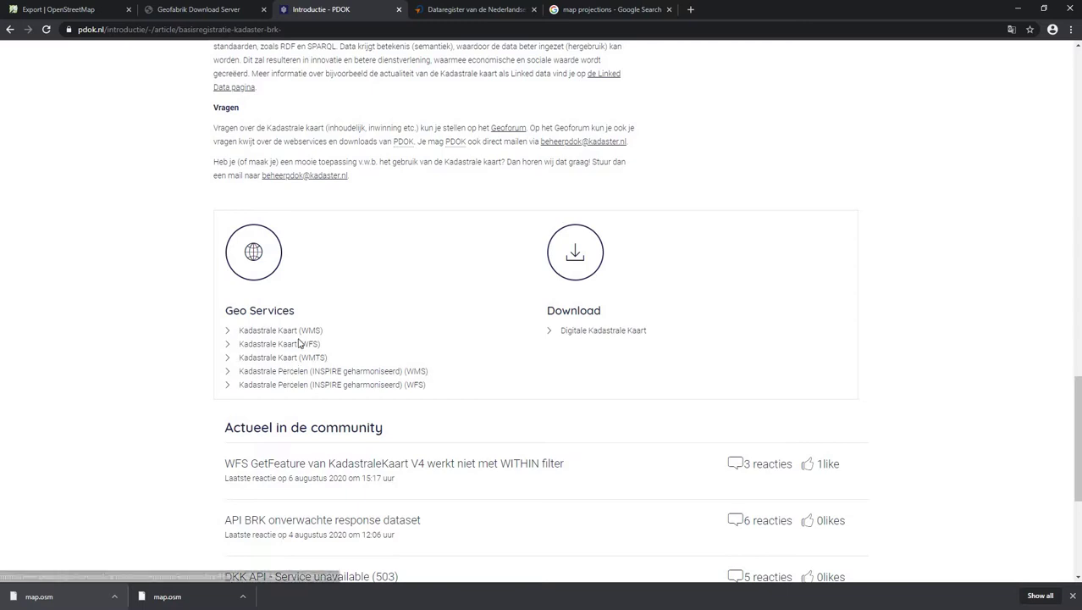
{"action": "left_click", "coordinate": [629, 337]}
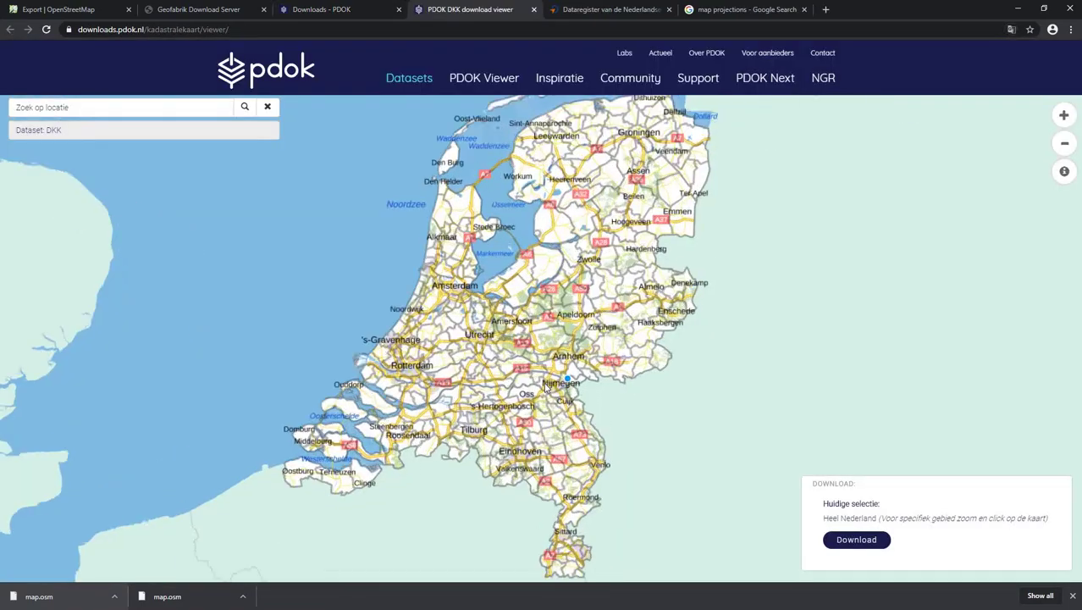
Zoom to Nijmegen and draw a four-corner polygon around the city centre as the DKK download area
{"action": "scroll", "coordinate": [569, 382], "scroll_direction": "up", "scroll_amount": 6}
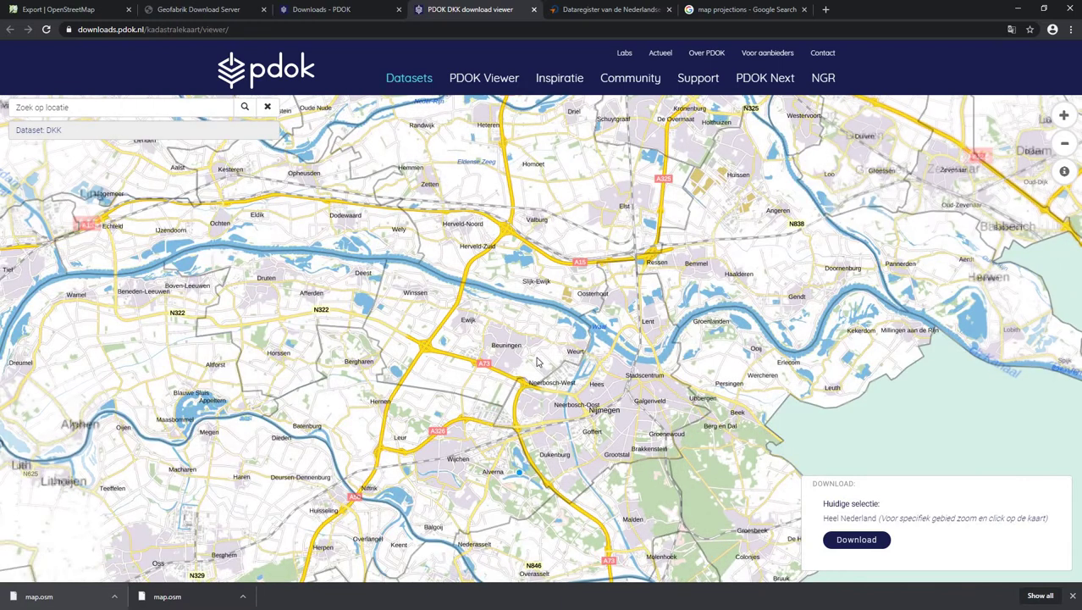
{"action": "left_click", "coordinate": [664, 354]}
{"action": "left_click", "coordinate": [549, 331]}
{"action": "left_click", "coordinate": [508, 478]}
{"action": "double_click", "coordinate": [679, 481]}
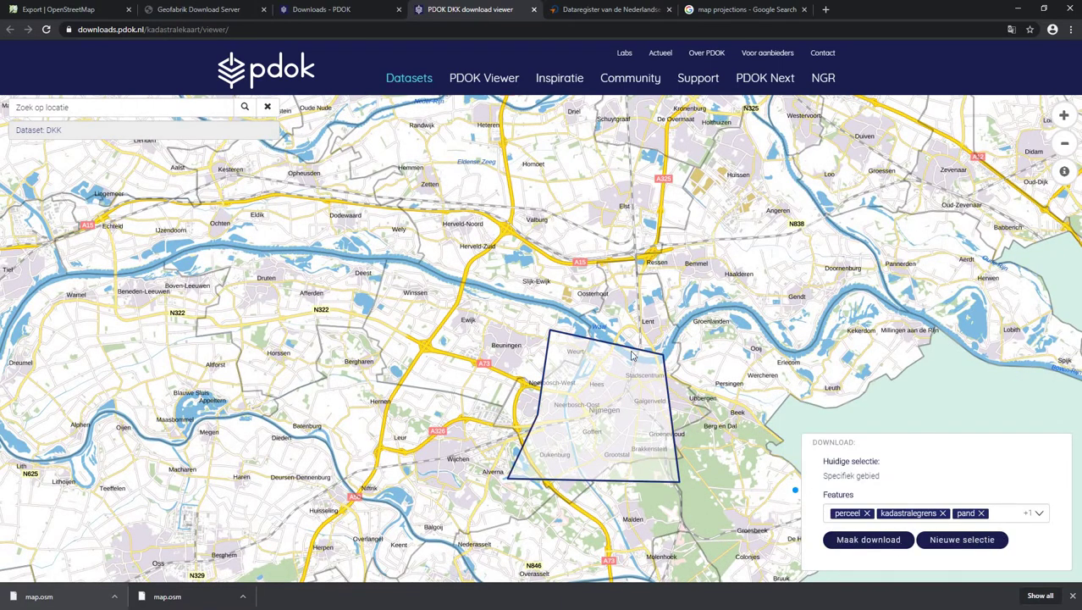
{"action": "left_click", "coordinate": [574, 12]}
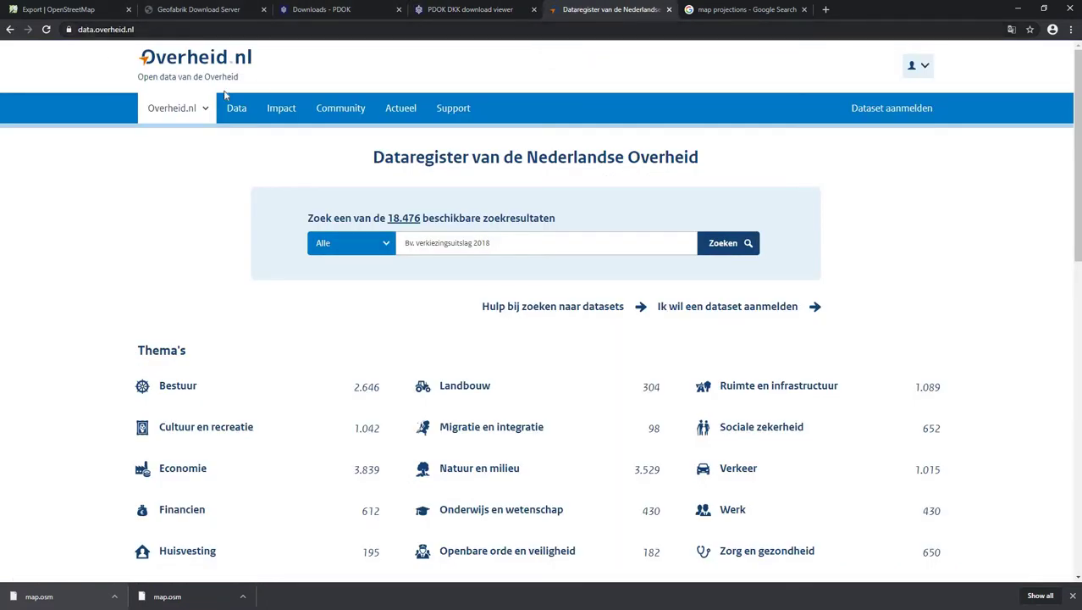
Search the data register for 'nijmegen', correcting the misspelled first attempt
{"action": "left_click", "coordinate": [440, 243]}
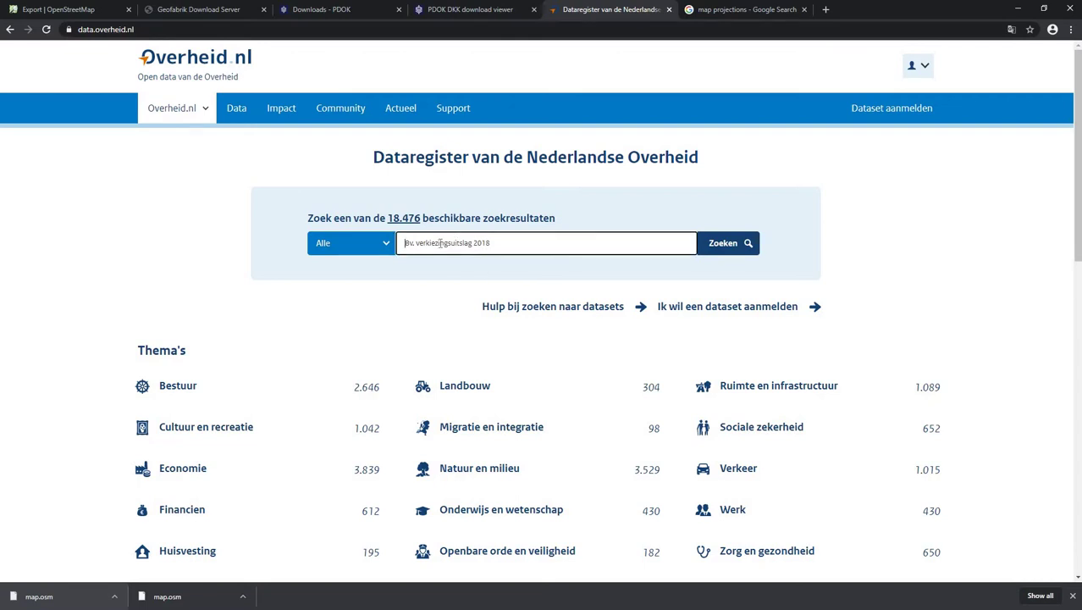
{"action": "type", "text": "r"}
{"action": "type", "text": "iujmegen"}
{"action": "key", "text": "Return"}
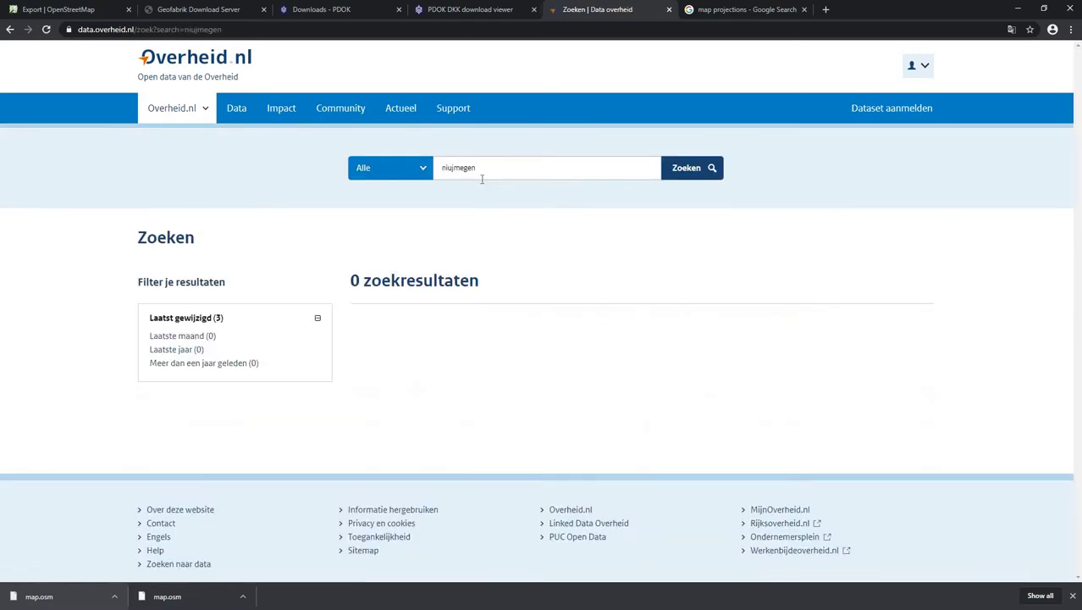
{"action": "double_click", "coordinate": [481, 179]}
{"action": "type", "text": "nij"}
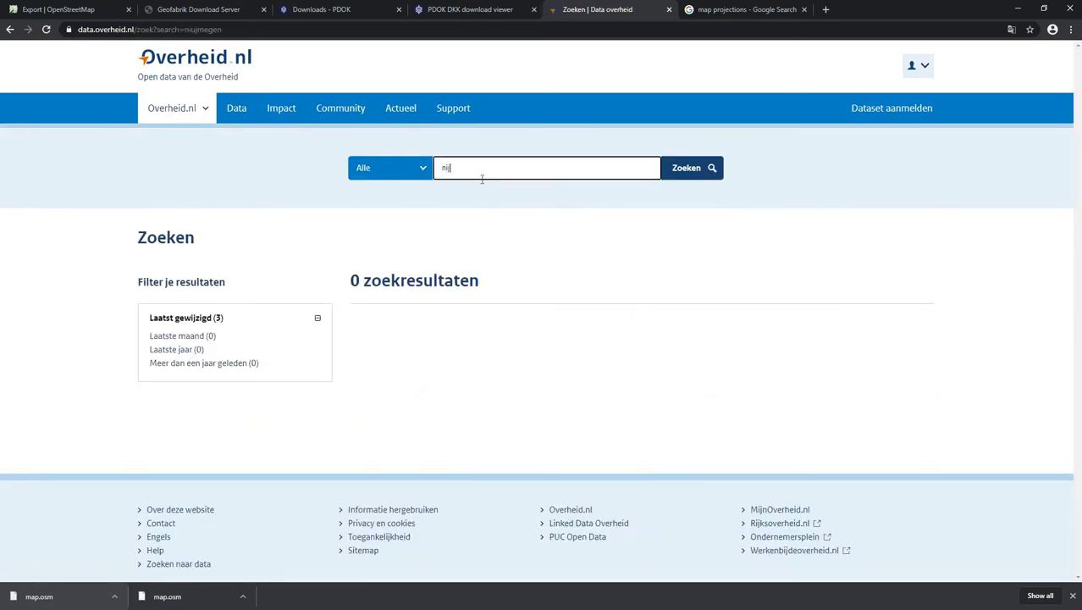
{"action": "key", "text": "Return"}
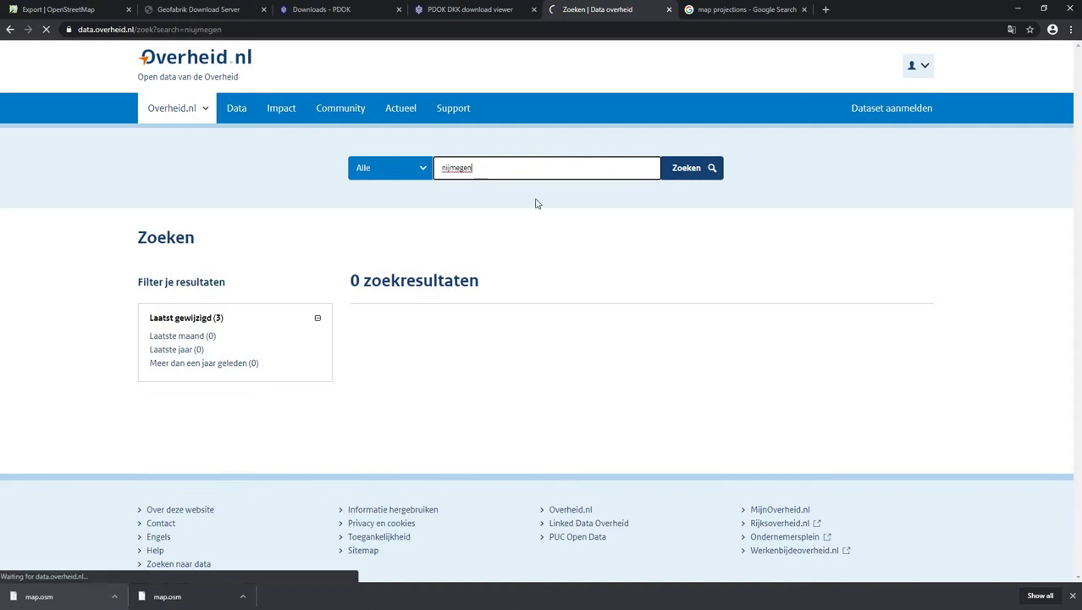
Scroll through the 158 nijmegen dataset results
{"action": "scroll", "coordinate": [562, 349], "scroll_direction": "down", "scroll_amount": 3}
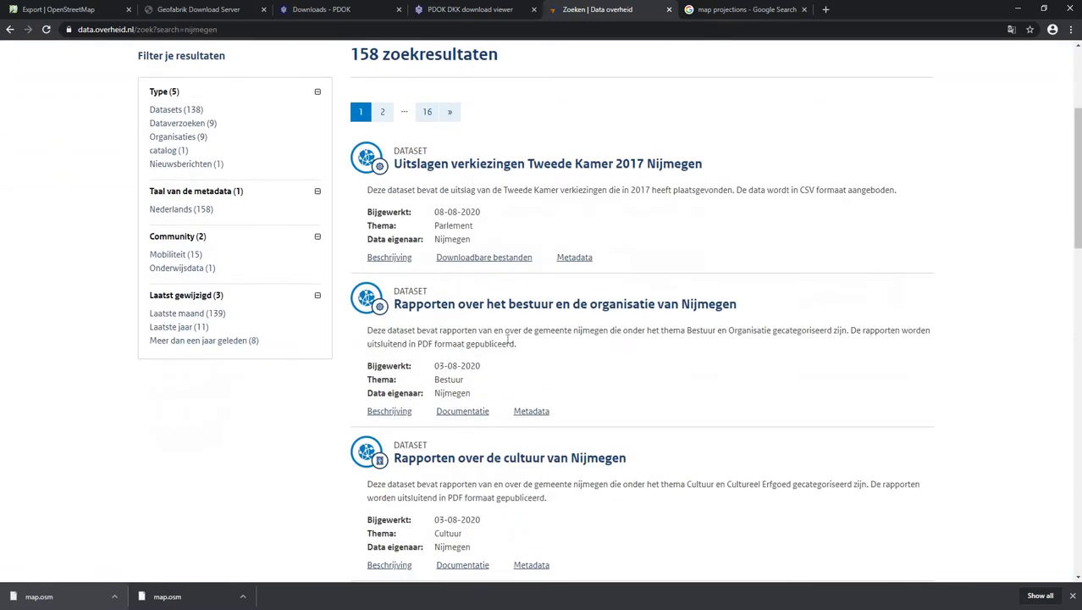
{"action": "scroll", "coordinate": [606, 314], "scroll_direction": "down", "scroll_amount": 2}
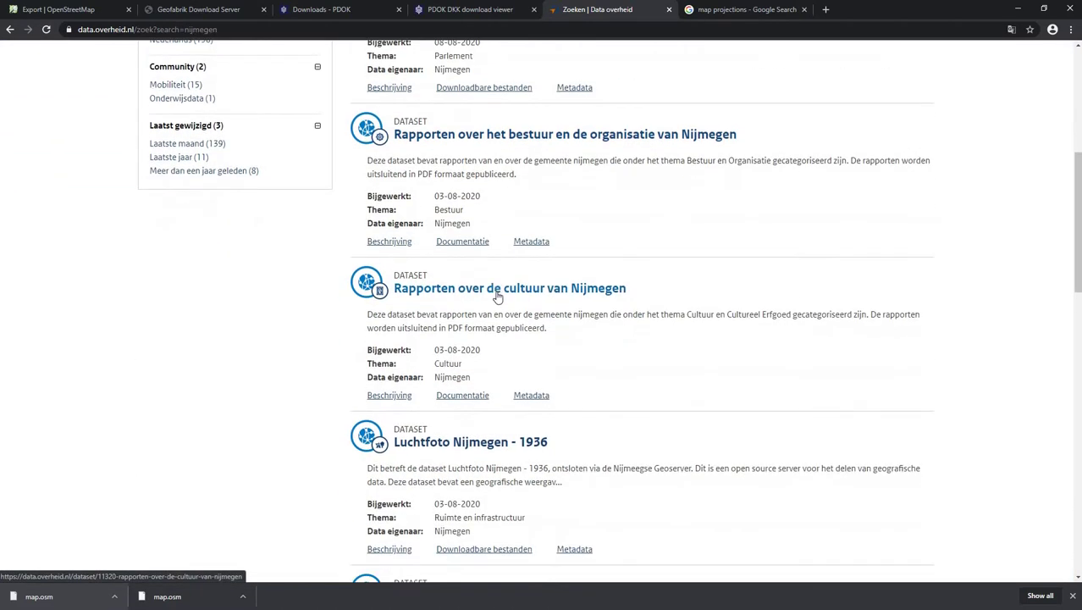
{"action": "scroll", "coordinate": [579, 300], "scroll_direction": "down", "scroll_amount": 2}
{"action": "scroll", "coordinate": [434, 336], "scroll_direction": "down", "scroll_amount": 4}
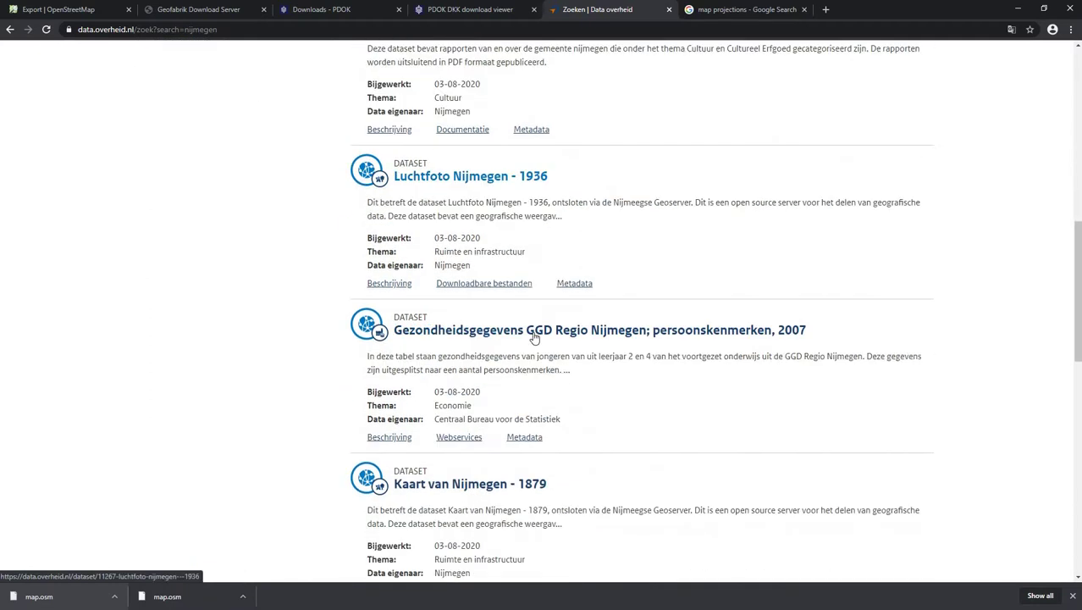
{"action": "scroll", "coordinate": [586, 355], "scroll_direction": "down", "scroll_amount": 3}
{"action": "scroll", "coordinate": [579, 368], "scroll_direction": "down", "scroll_amount": 3}
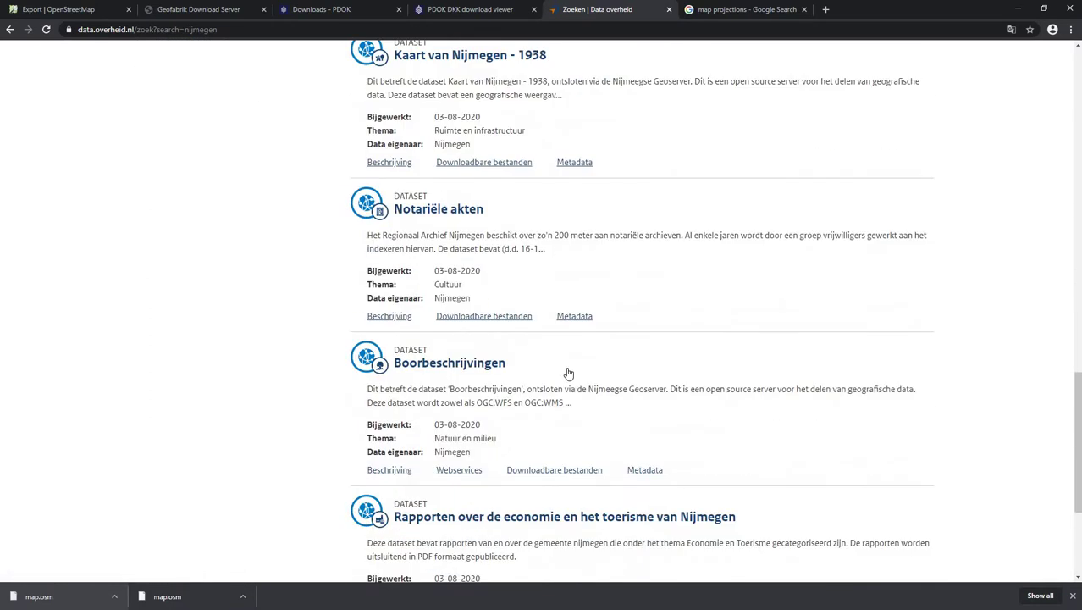
{"action": "scroll", "coordinate": [568, 373], "scroll_direction": "down", "scroll_amount": 2}
{"action": "scroll", "coordinate": [568, 373], "scroll_direction": "up", "scroll_amount": 15}
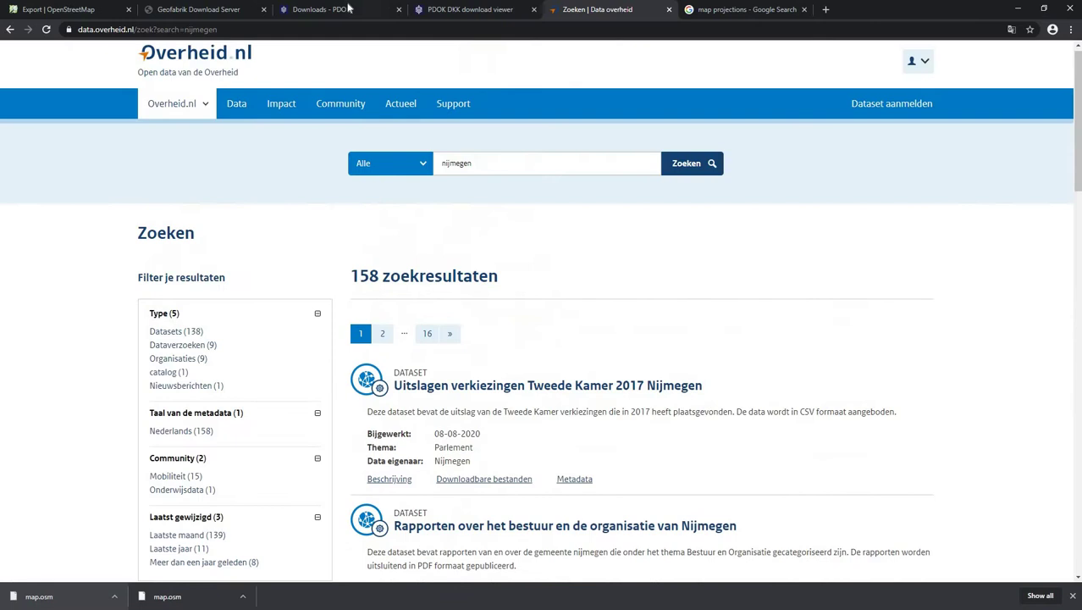
Go from the BRK introduction page back to the PDOK datasets list
{"action": "left_click", "coordinate": [343, 9]}
{"action": "key", "text": "alt+Left"}
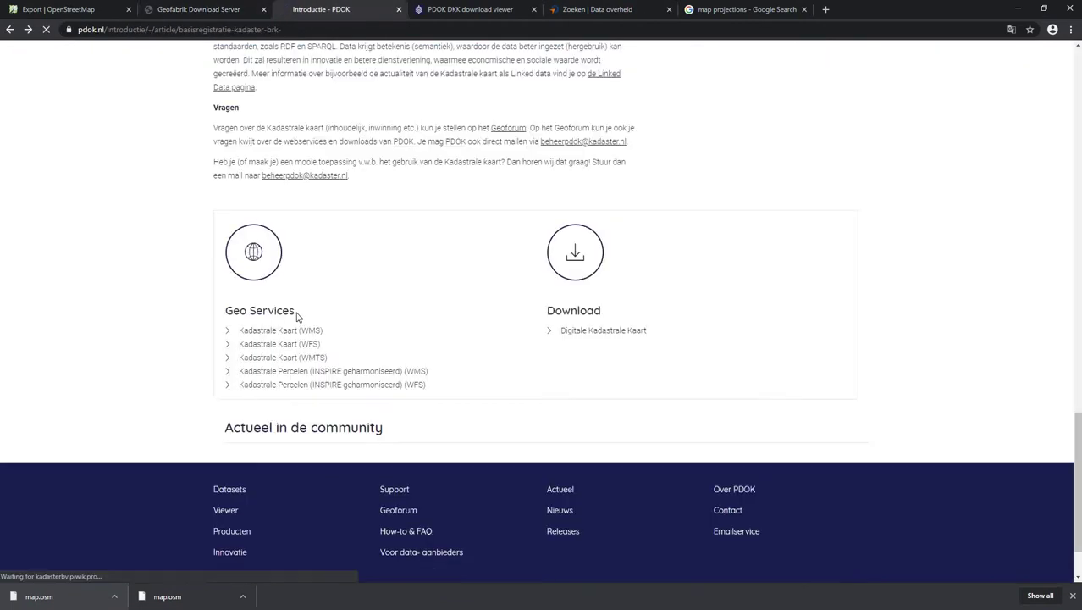
{"action": "left_click", "coordinate": [297, 318]}
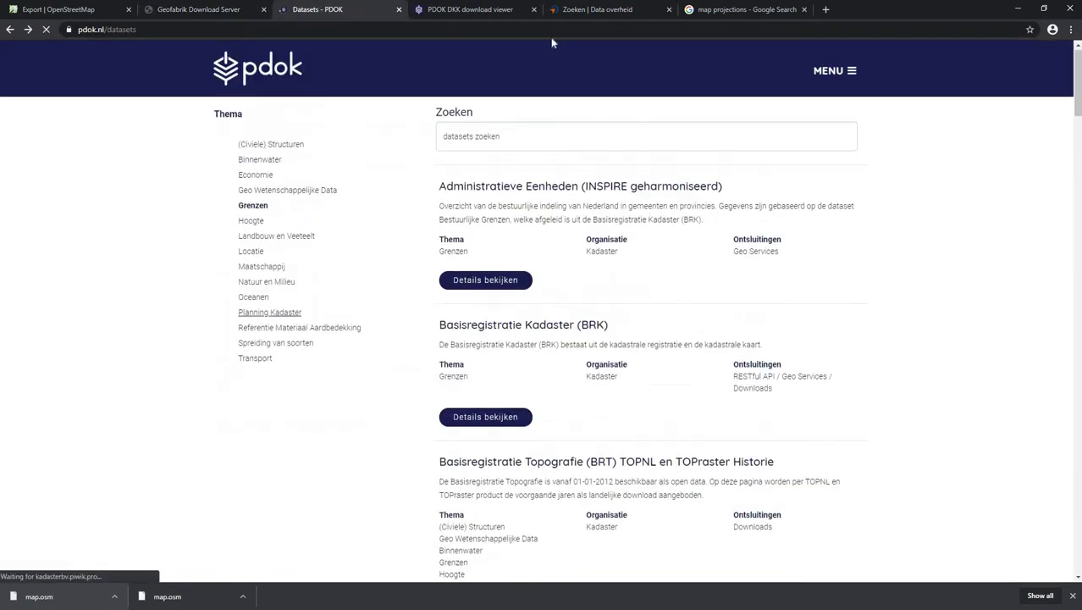
Search the PDOK catalogue for 'nijmegen', find no datasets, and return to QGIS
{"action": "left_click", "coordinate": [467, 135]}
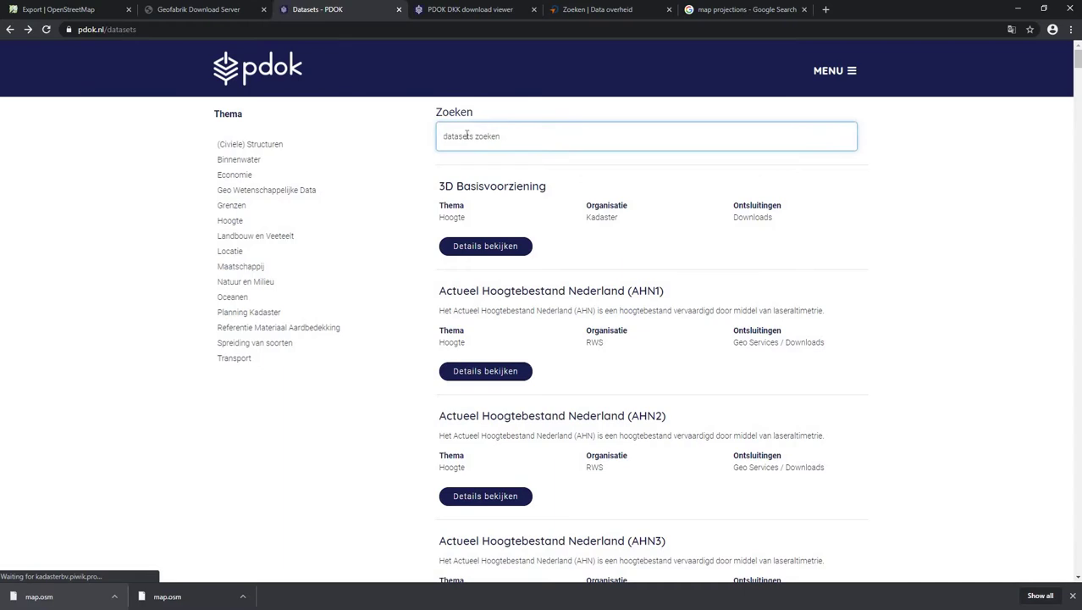
{"action": "type", "text": "nijmegen"}
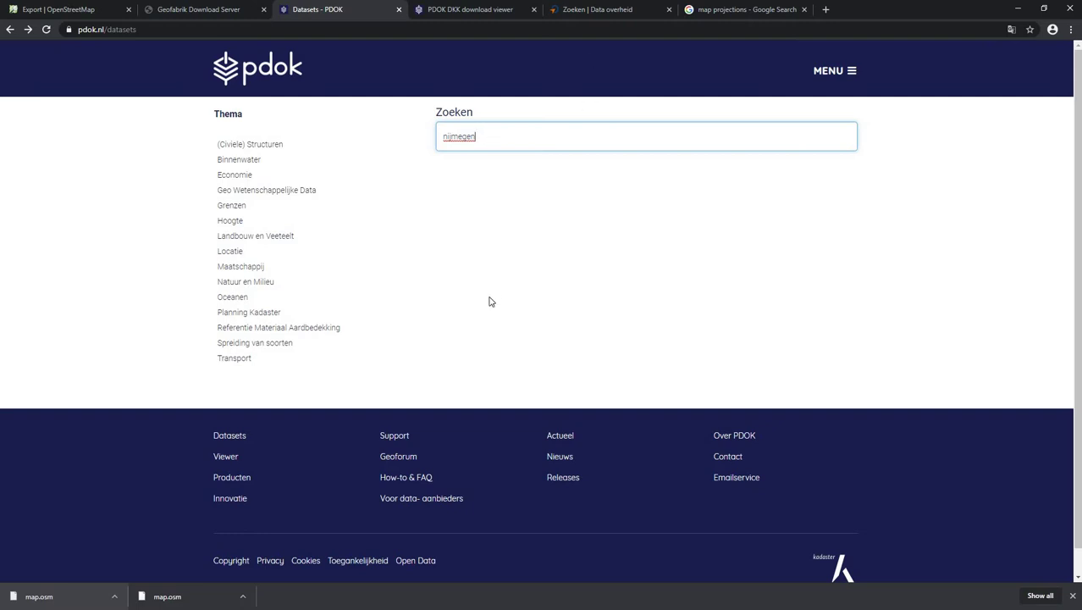
{"action": "scroll", "coordinate": [490, 301], "scroll_direction": "down", "scroll_amount": 1}
{"action": "scroll", "coordinate": [558, 194], "scroll_direction": "up", "scroll_amount": 1}
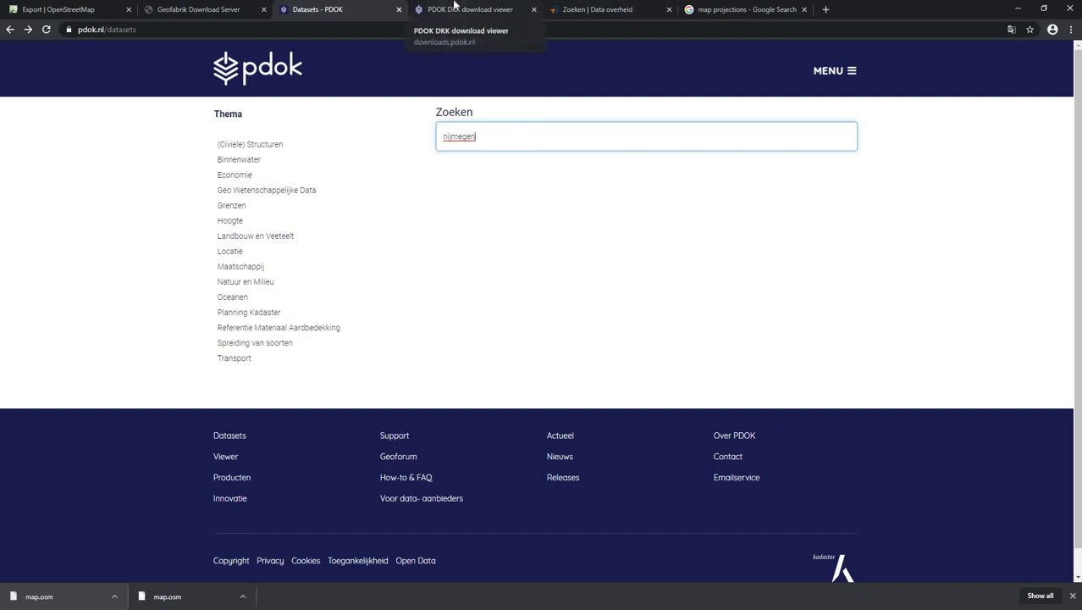
{"action": "key", "text": "alt+Tab"}
{"action": "key", "text": "Tab"}
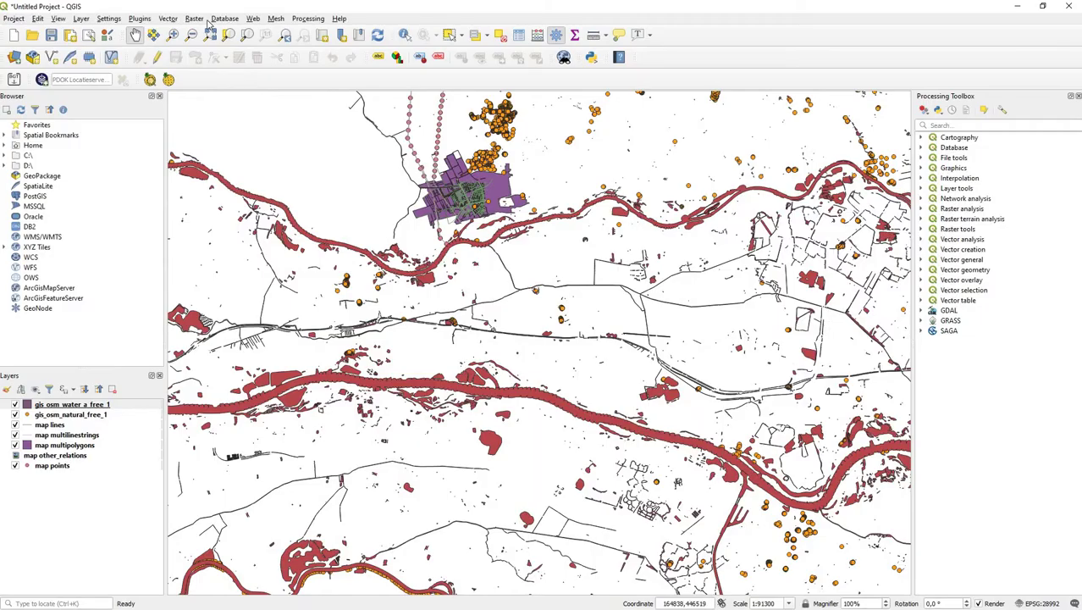
{"action": "left_click", "coordinate": [140, 18]}
{"action": "left_click", "coordinate": [183, 32]}
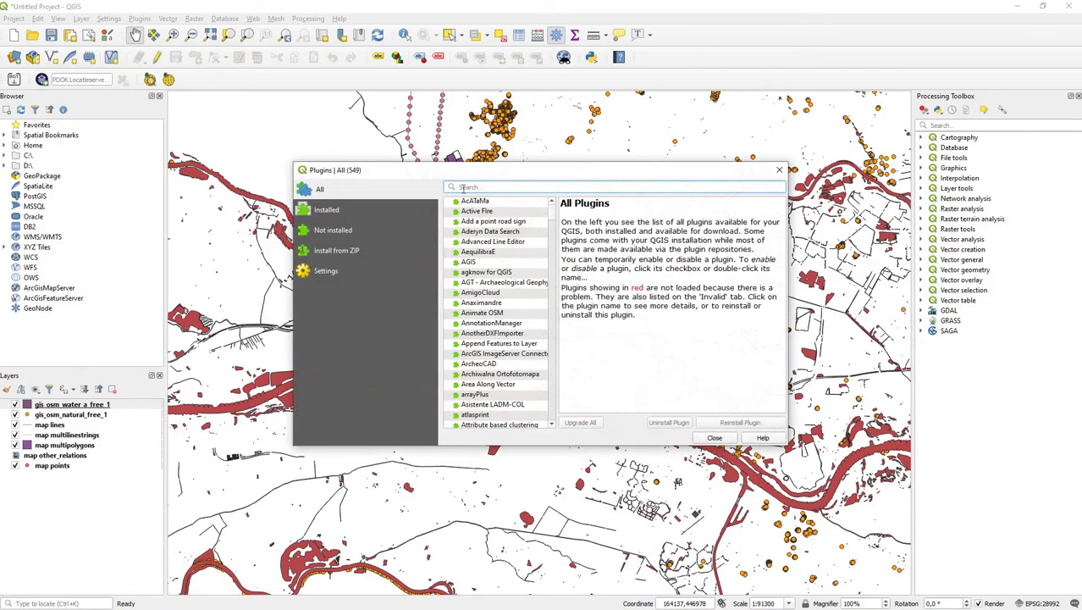
{"action": "type", "text": "pdok"}
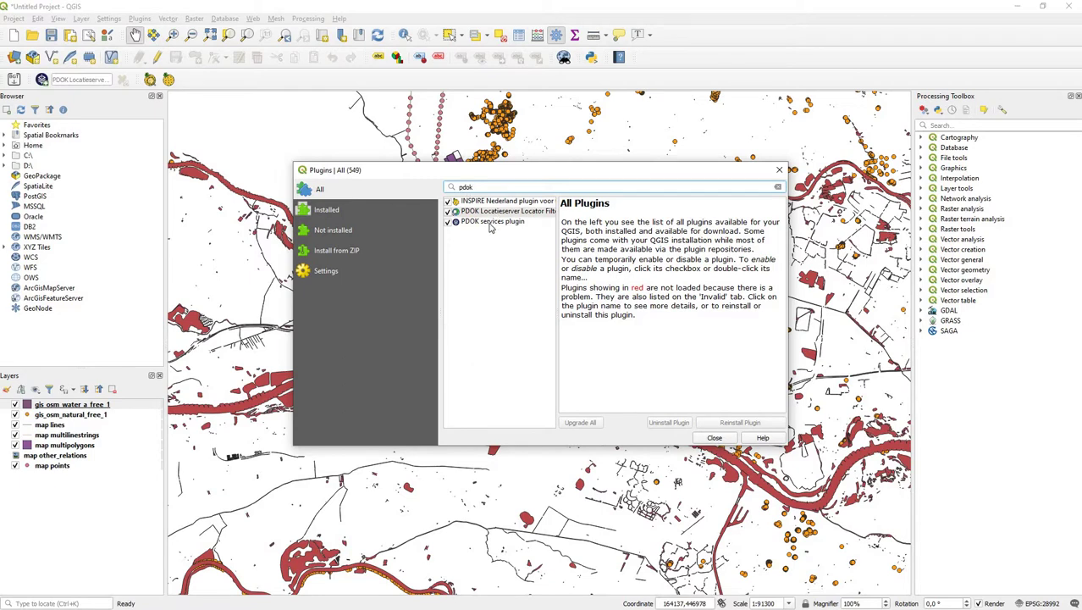
{"action": "left_click", "coordinate": [523, 225]}
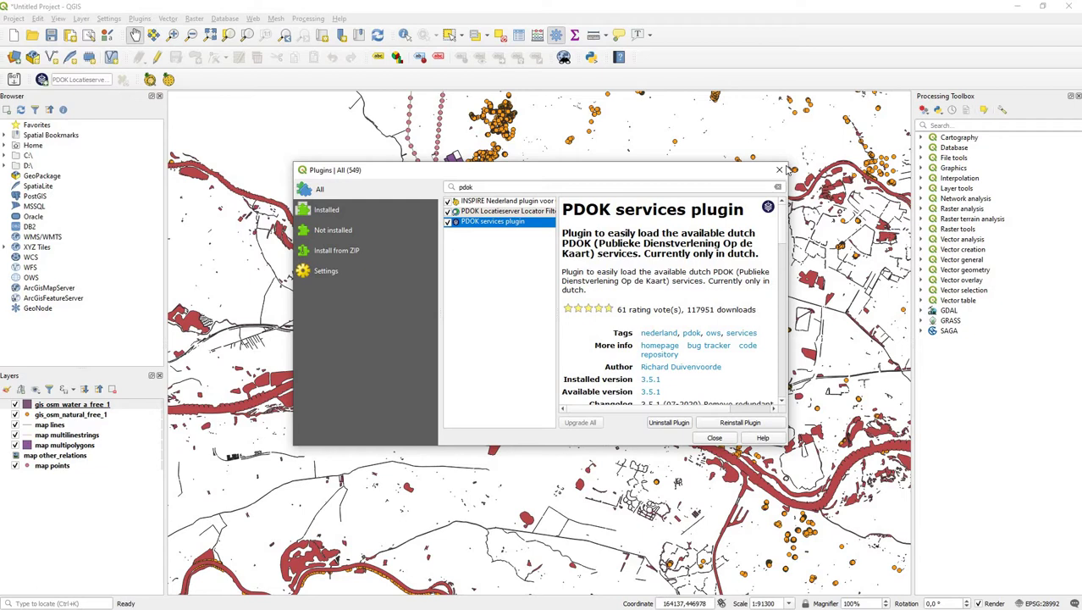
{"action": "left_click", "coordinate": [779, 170]}
Load the Luchtfoto Actueel Ortho 25cm RGB layer from the PDOK services list and zoom in
{"action": "left_click", "coordinate": [43, 80]}
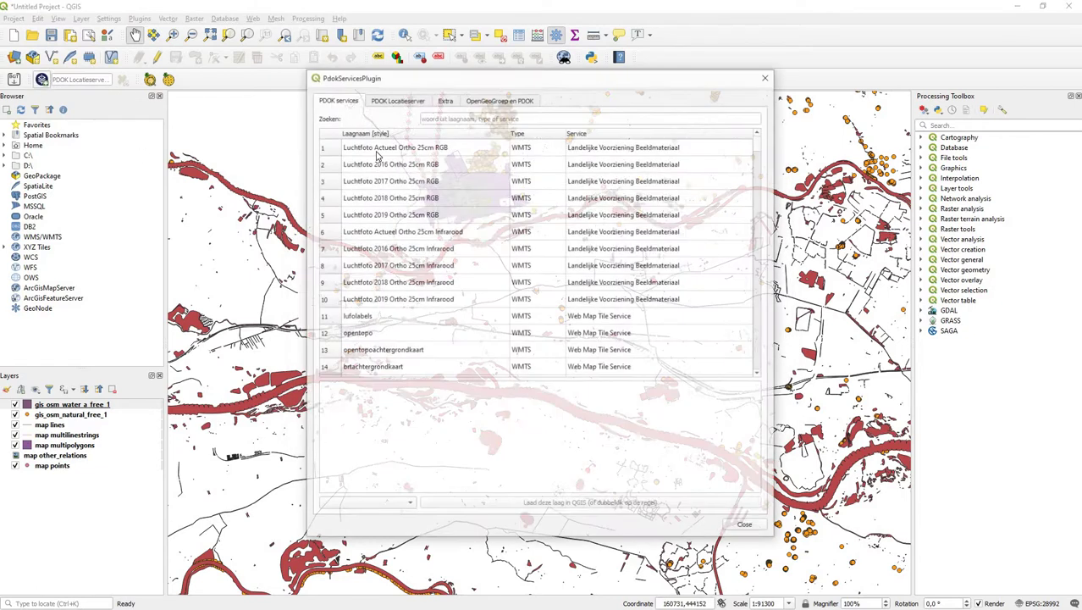
{"action": "left_click", "coordinate": [375, 149]}
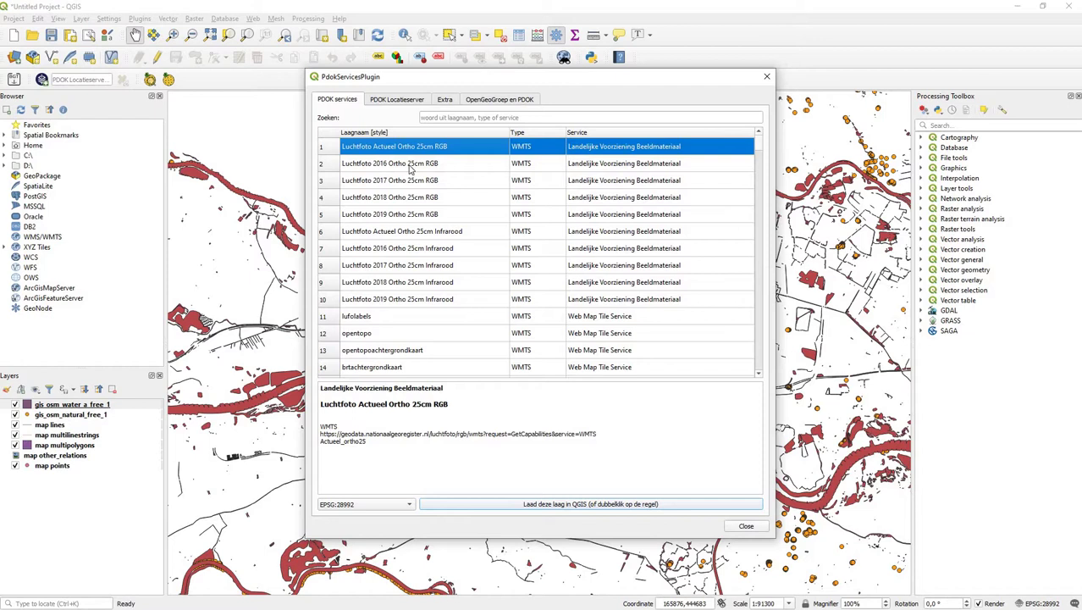
{"action": "left_click", "coordinate": [392, 166]}
{"action": "left_click", "coordinate": [401, 152]}
{"action": "double_click", "coordinate": [389, 149]}
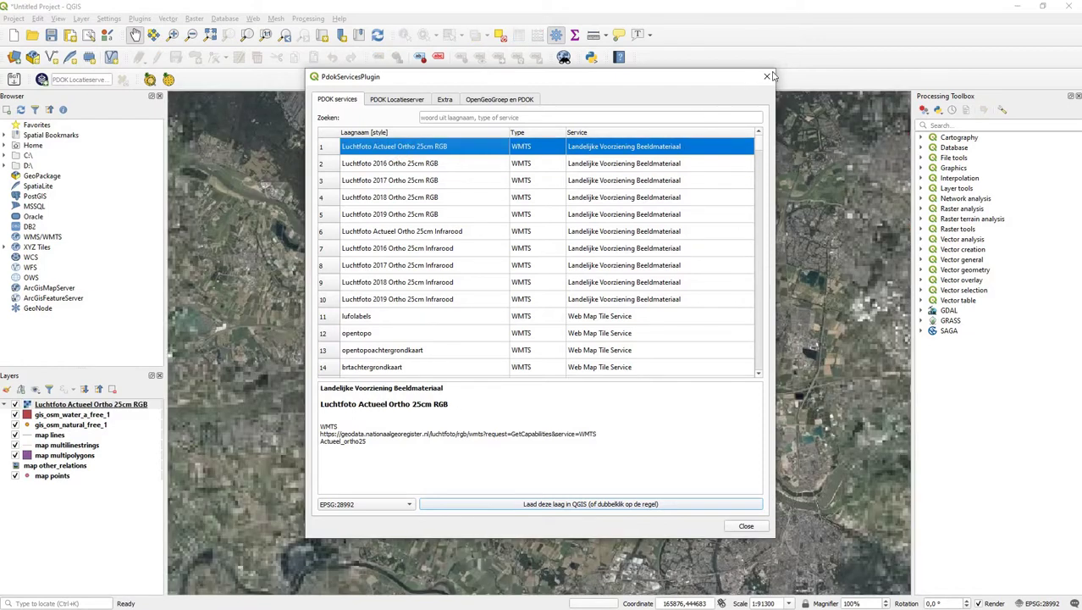
{"action": "left_click", "coordinate": [770, 79]}
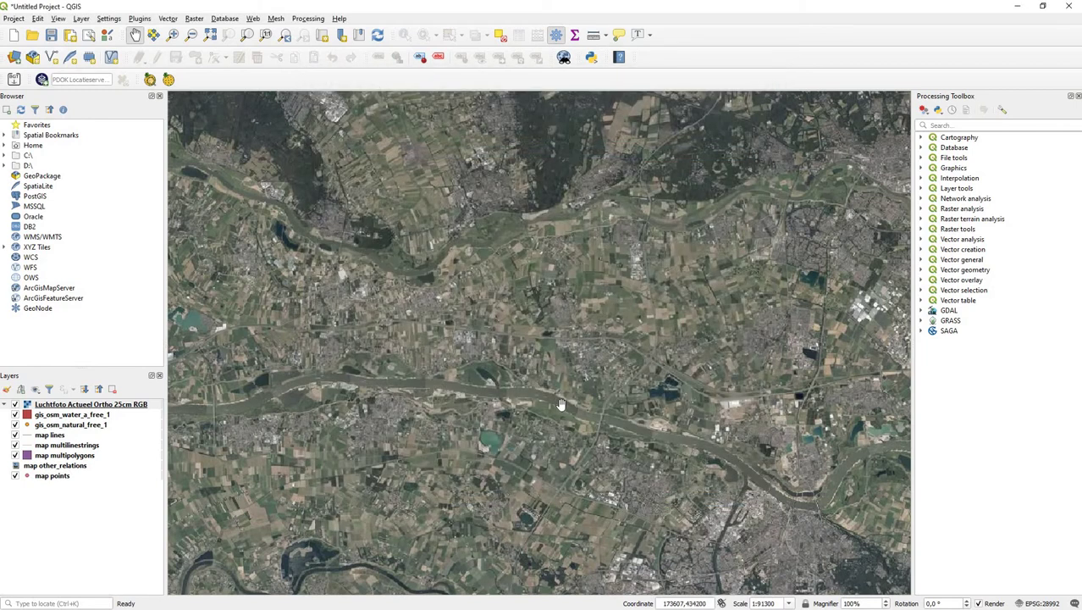
{"action": "scroll", "coordinate": [431, 359], "scroll_direction": "up", "scroll_amount": 1}
Browse the PDOK WFS layers, including ad:AddressAreaName and BAG ligplaats, then close the list
{"action": "left_click", "coordinate": [42, 80]}
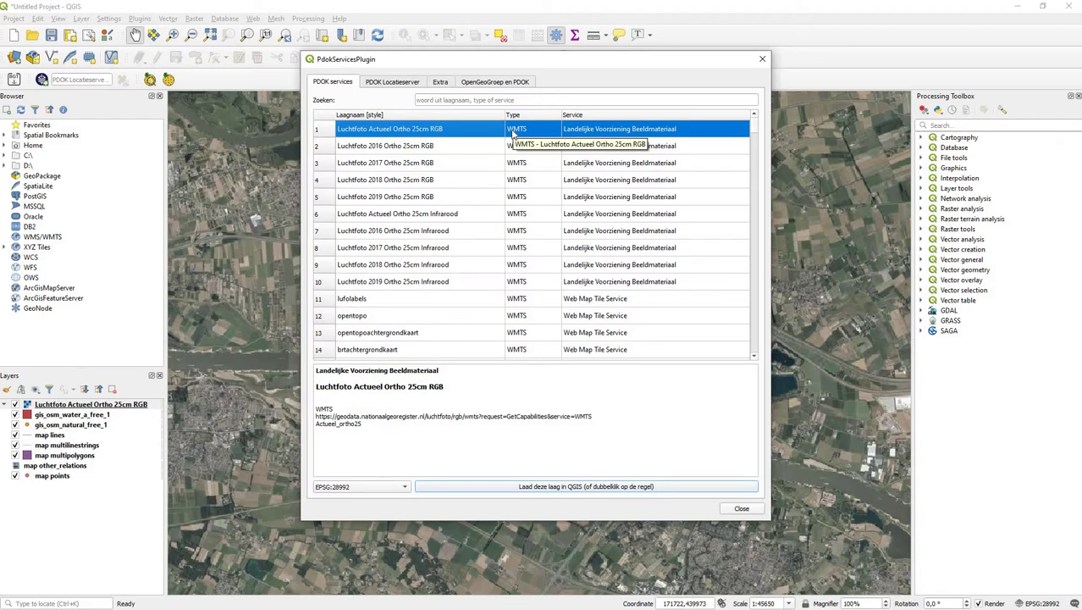
{"action": "scroll", "coordinate": [518, 186], "scroll_direction": "down", "scroll_amount": 20}
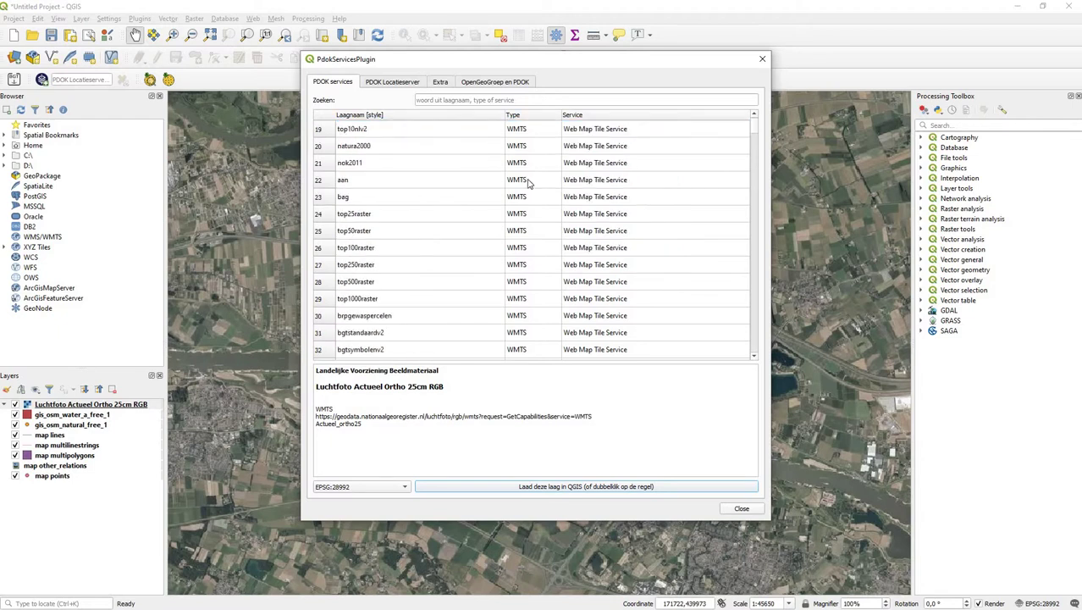
{"action": "left_click", "coordinate": [471, 266]}
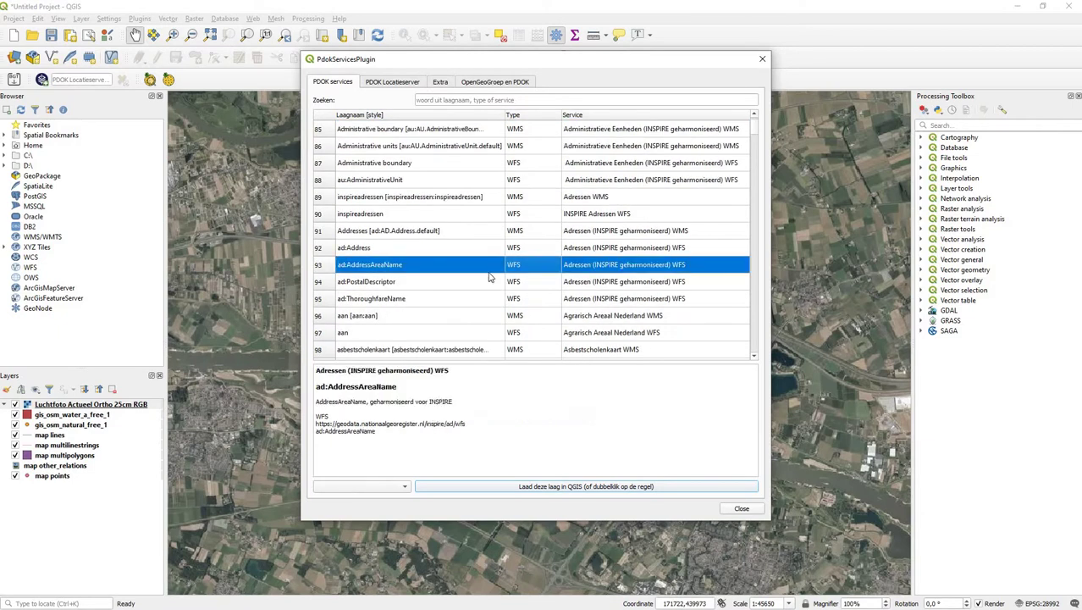
{"action": "scroll", "coordinate": [519, 271], "scroll_direction": "down", "scroll_amount": 3}
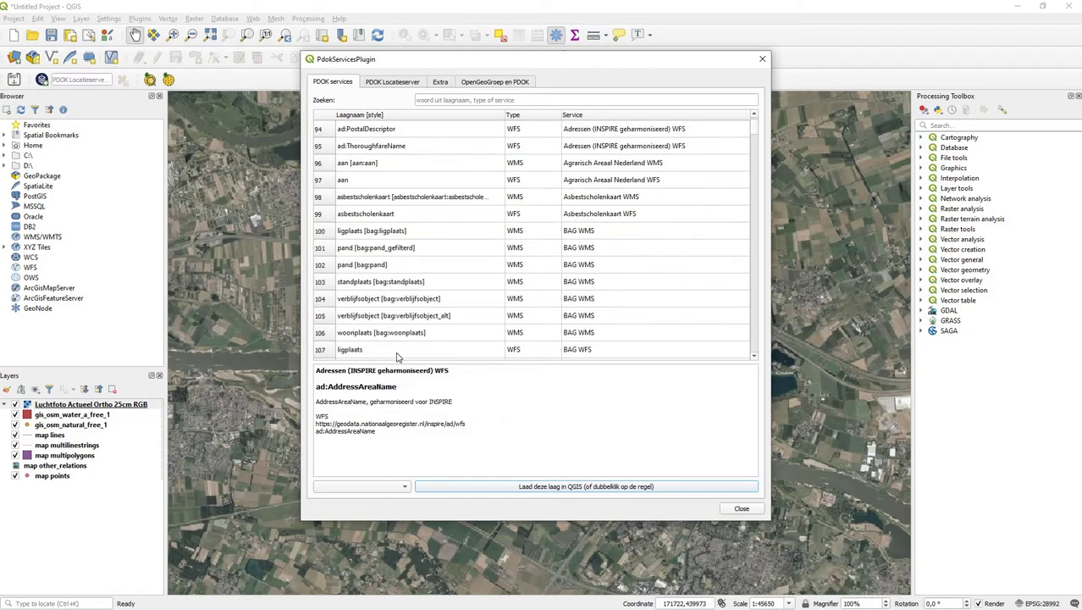
{"action": "left_click", "coordinate": [397, 351]}
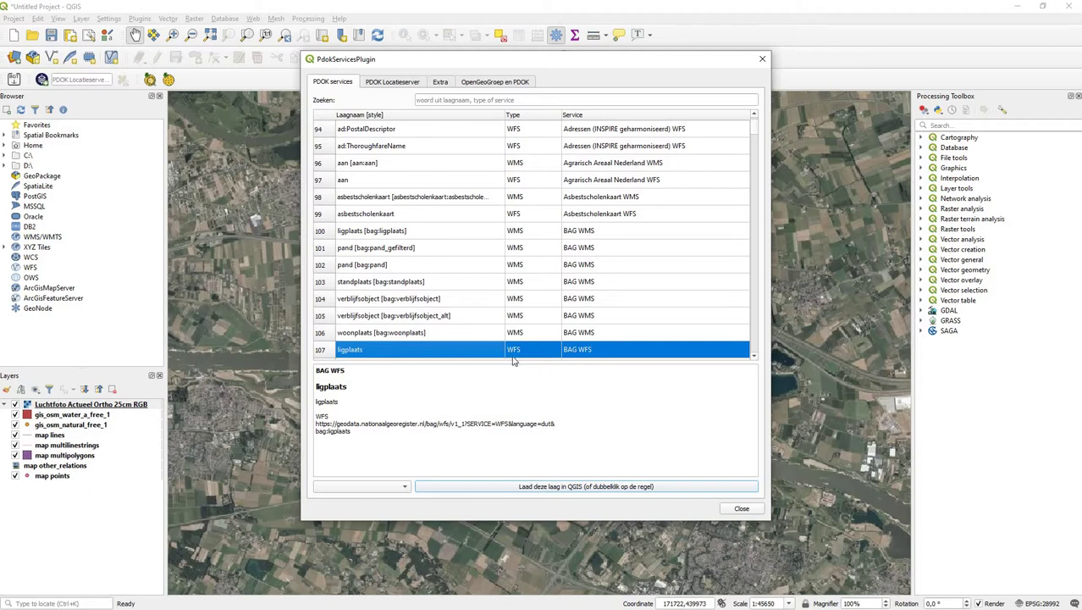
{"action": "key", "text": "Escape"}
{"action": "scroll", "coordinate": [526, 351], "scroll_direction": "up", "scroll_amount": 3}
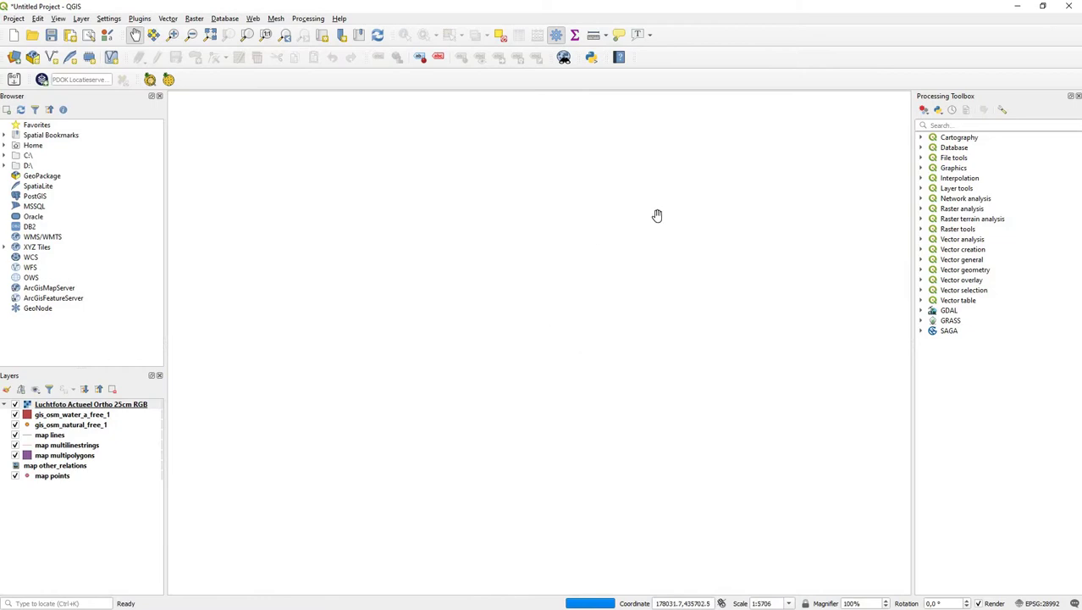
Try loading the ligplaats WFS layer, which fails as invalid, and inspect the BAG woonplaats and pand layers
{"action": "scroll", "coordinate": [589, 278], "scroll_direction": "up", "scroll_amount": 3}
{"action": "left_click", "coordinate": [43, 80]}
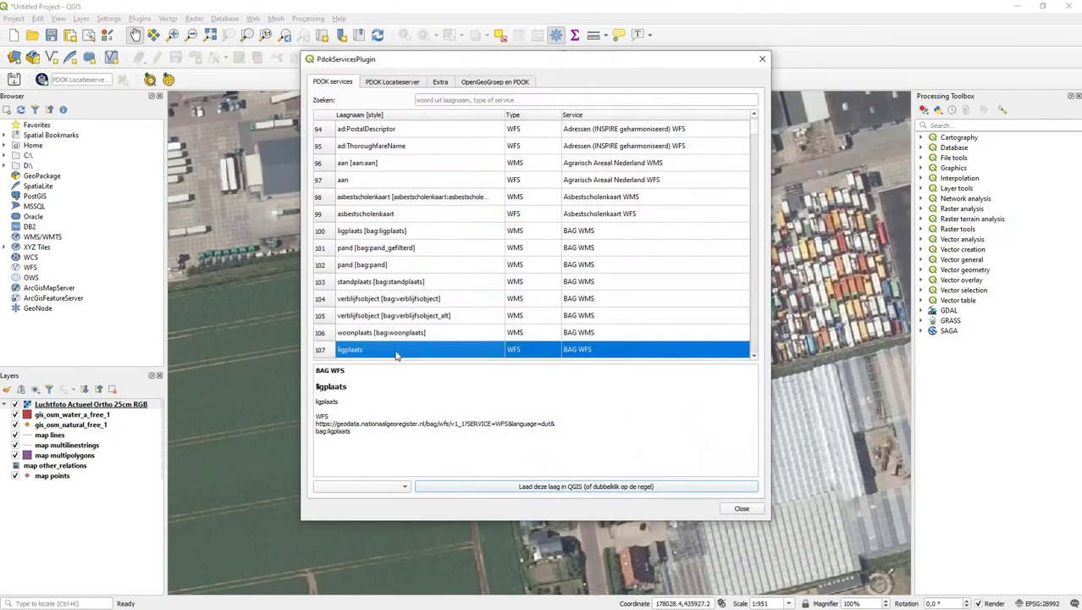
{"action": "double_click", "coordinate": [396, 351]}
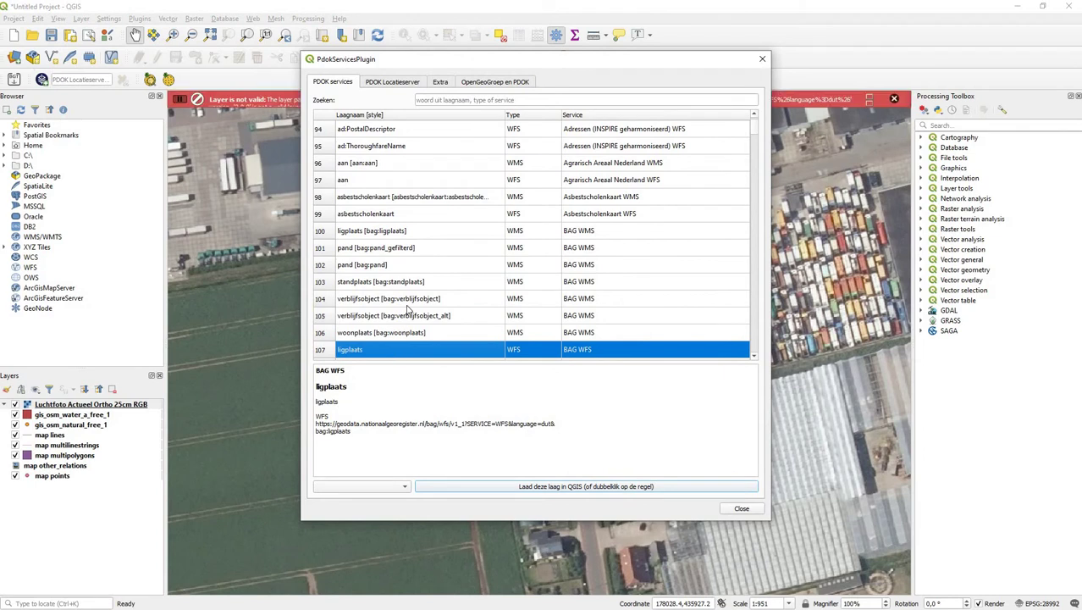
{"action": "scroll", "coordinate": [406, 305], "scroll_direction": "down", "scroll_amount": 1}
{"action": "left_click", "coordinate": [385, 284]}
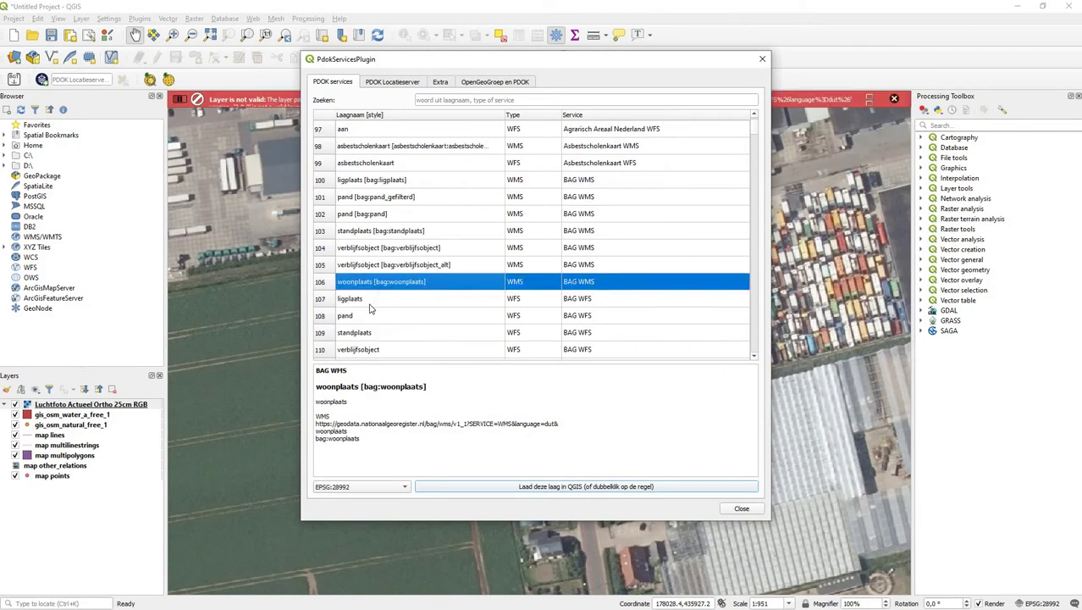
{"action": "scroll", "coordinate": [355, 288], "scroll_direction": "down", "scroll_amount": 1}
{"action": "left_click", "coordinate": [347, 266]}
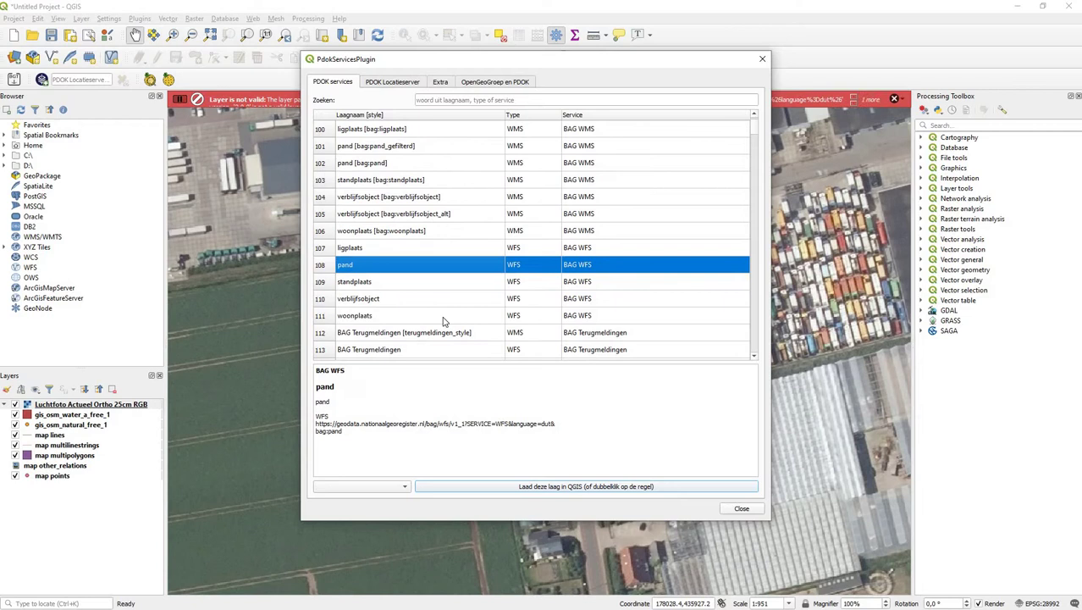
{"action": "left_click", "coordinate": [427, 322]}
{"action": "scroll", "coordinate": [408, 298], "scroll_direction": "down", "scroll_amount": 7}
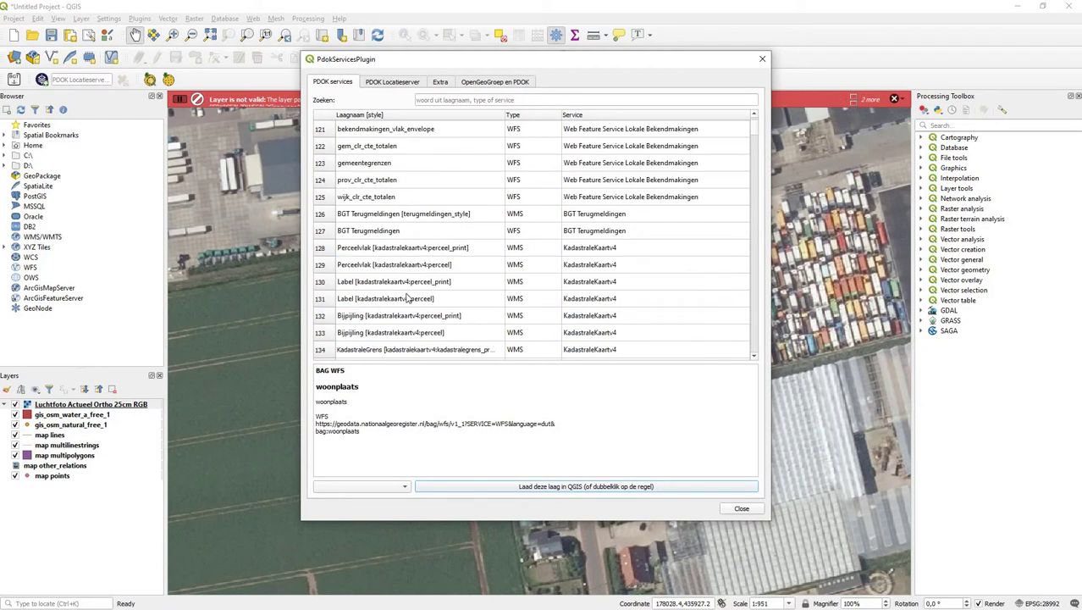
Filter the PDOK service list with 'wf' and load the ahn2_bladindex WFS layer
{"action": "left_click", "coordinate": [479, 101]}
{"action": "type", "text": "wfs"}
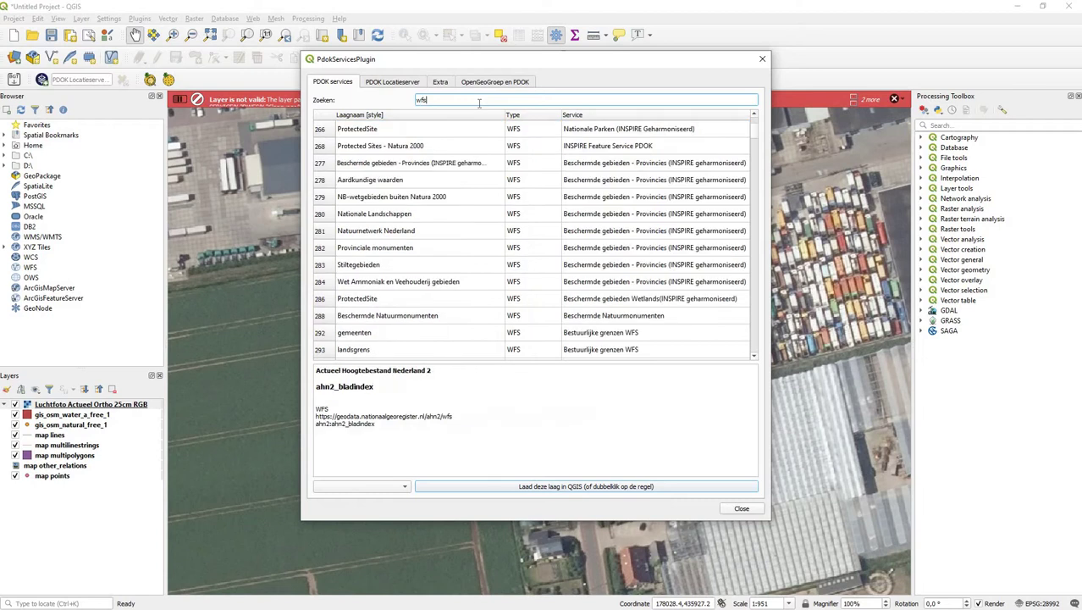
{"action": "key", "text": "Return"}
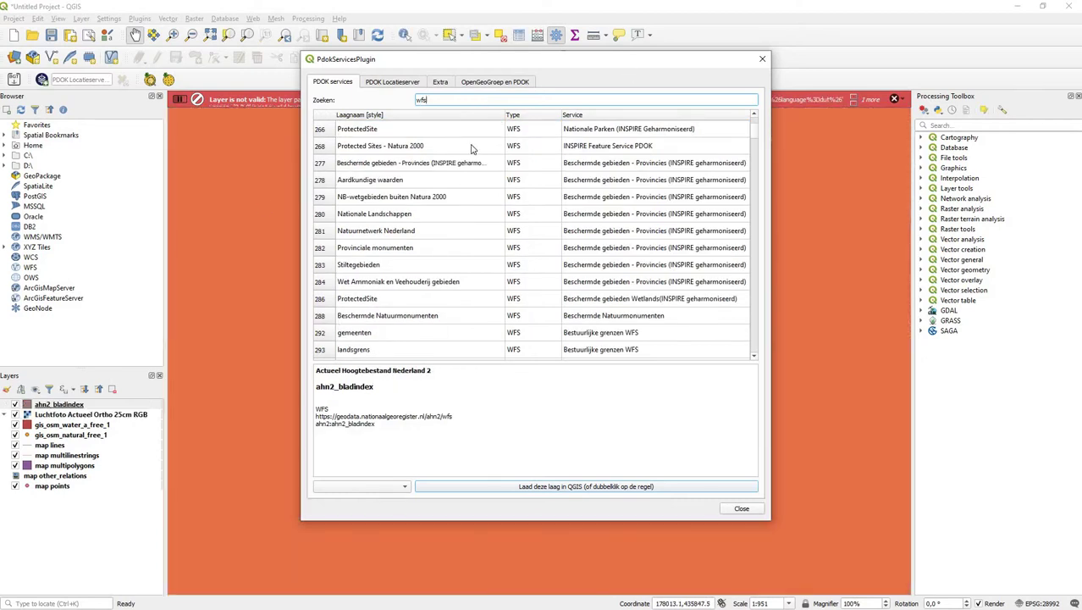
{"action": "left_click", "coordinate": [414, 148]}
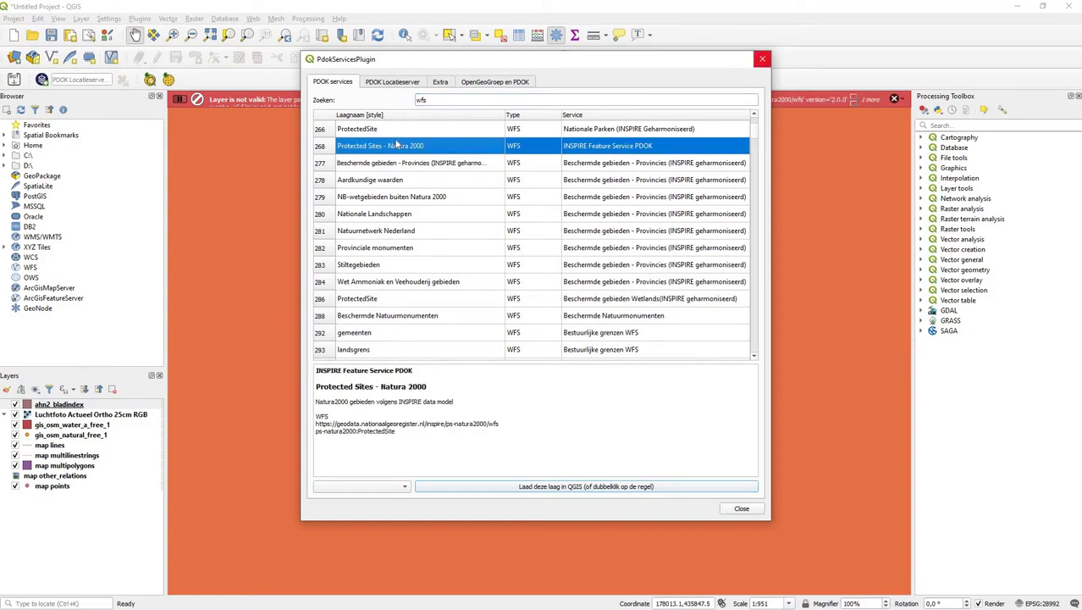
Zoom out and delete the ahn2_bladindex layer from Layers, confirming with OK
{"action": "left_click", "coordinate": [761, 60]}
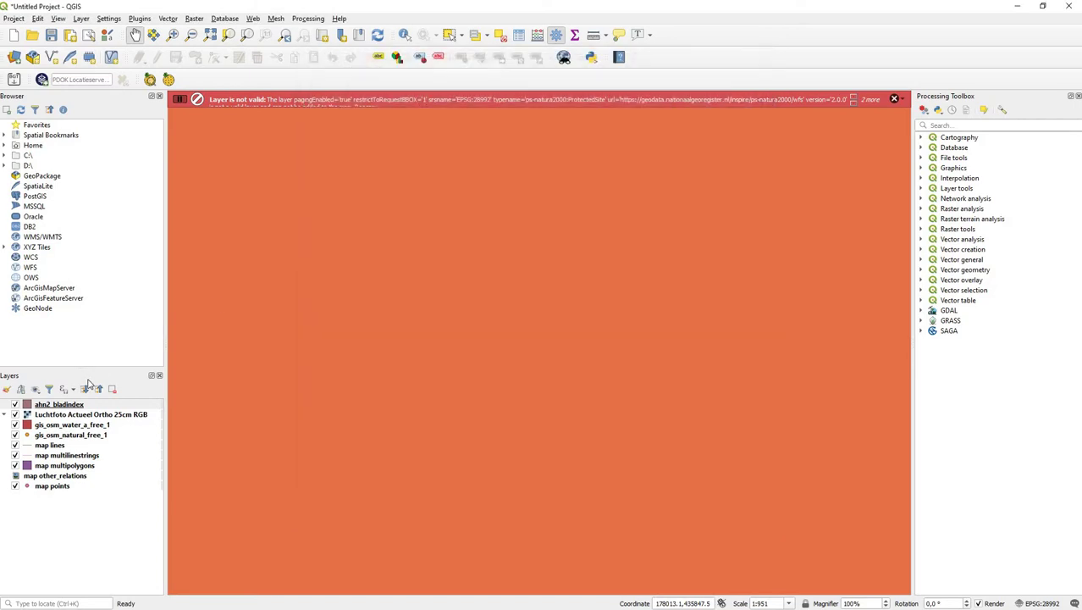
{"action": "scroll", "coordinate": [345, 360], "scroll_direction": "down", "scroll_amount": 4}
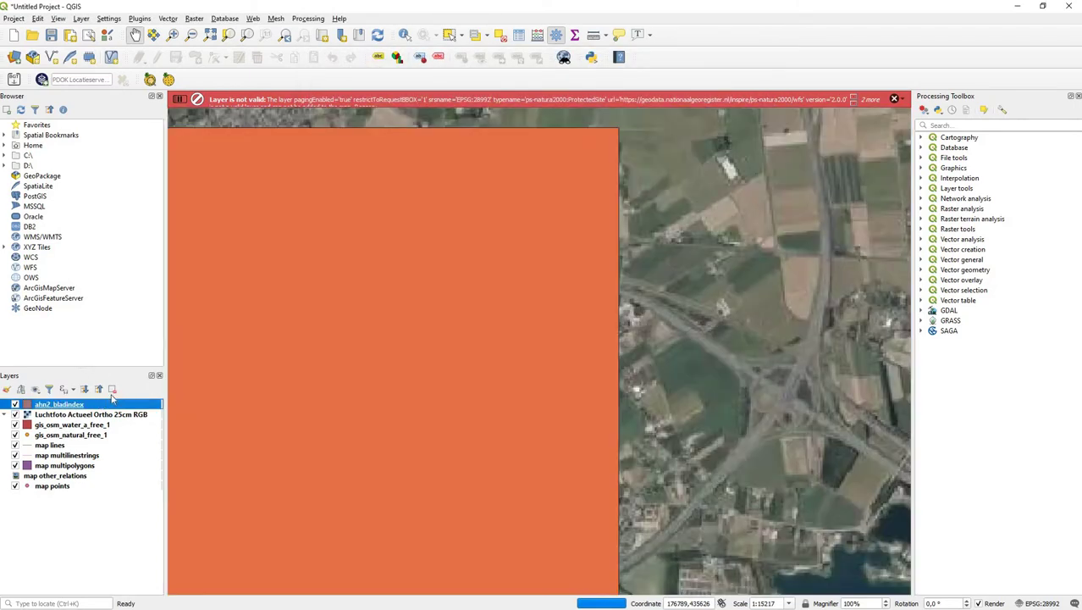
{"action": "scroll", "coordinate": [500, 375], "scroll_direction": "down", "scroll_amount": 1}
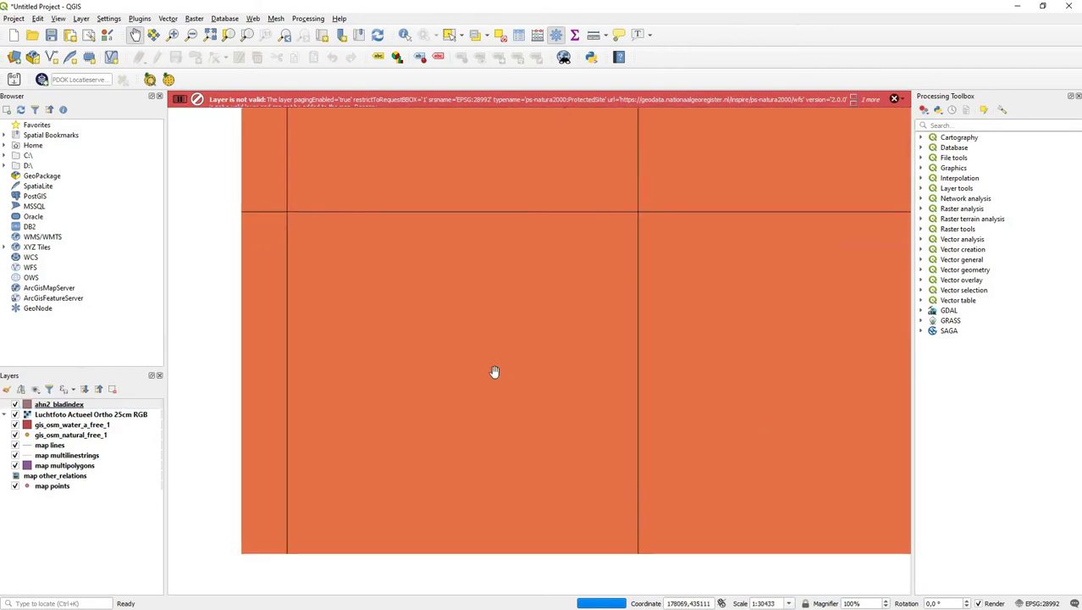
{"action": "scroll", "coordinate": [516, 327], "scroll_direction": "down", "scroll_amount": 1}
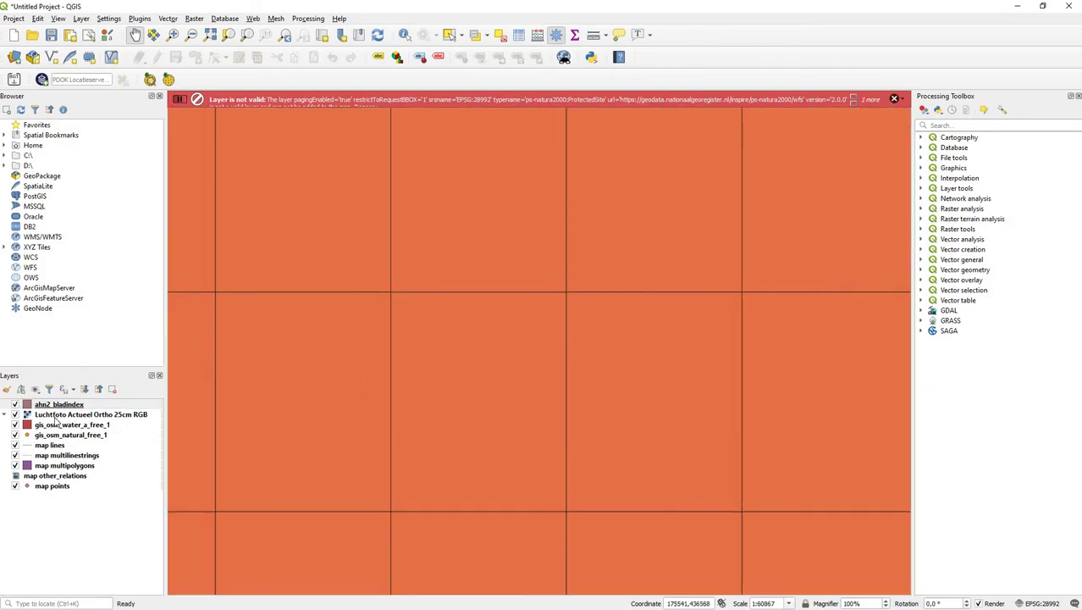
{"action": "left_click", "coordinate": [111, 389]}
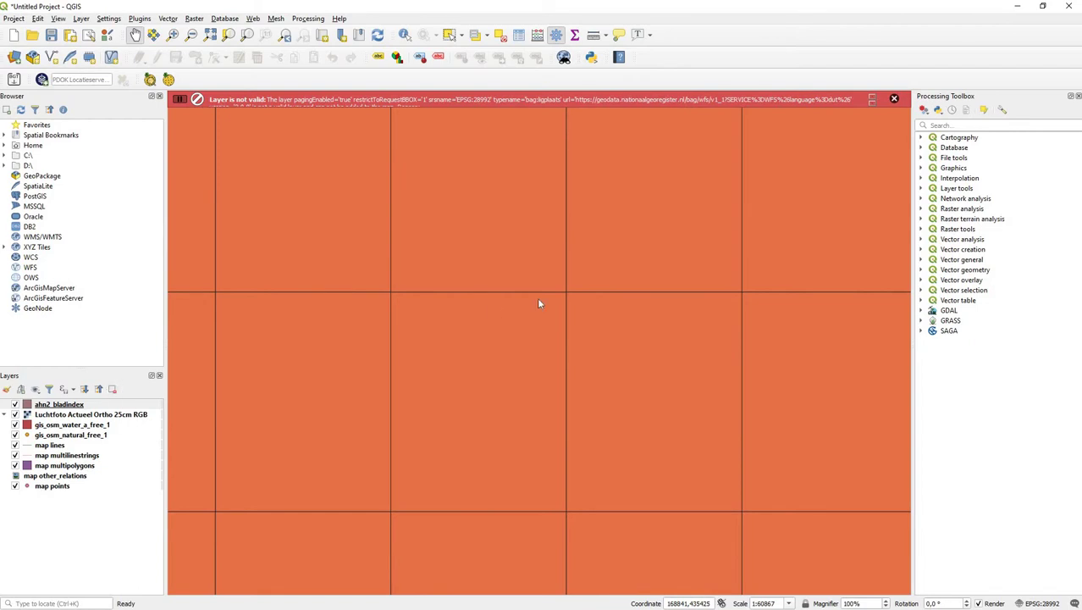
{"action": "left_click", "coordinate": [535, 324]}
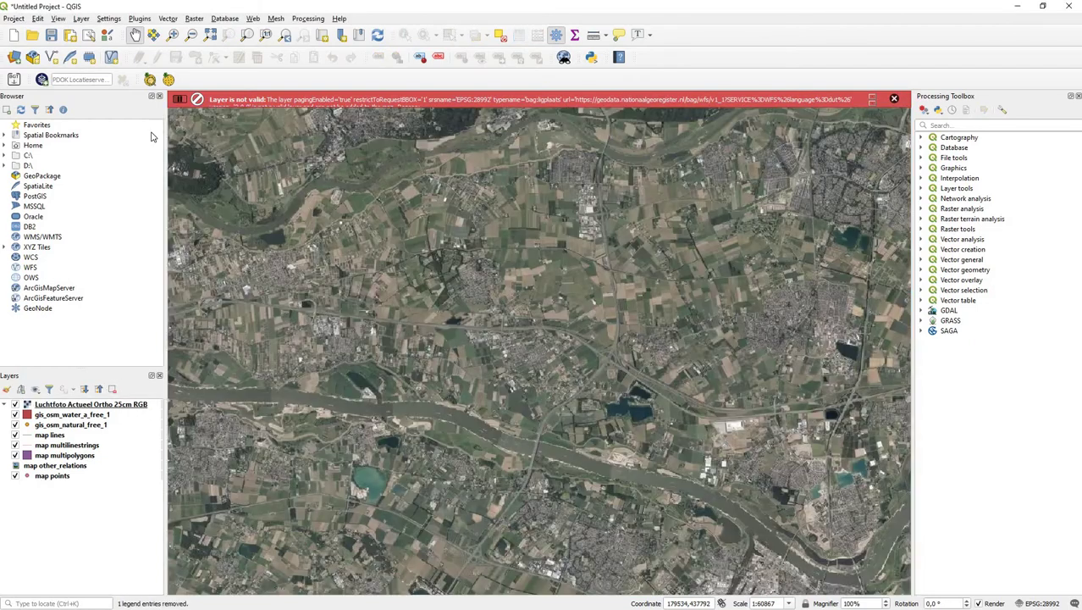
Load the bestuurlijkegrenzen gemeenten WFS layer and zoom out to see the purple municipal boundaries
{"action": "left_click", "coordinate": [41, 79]}
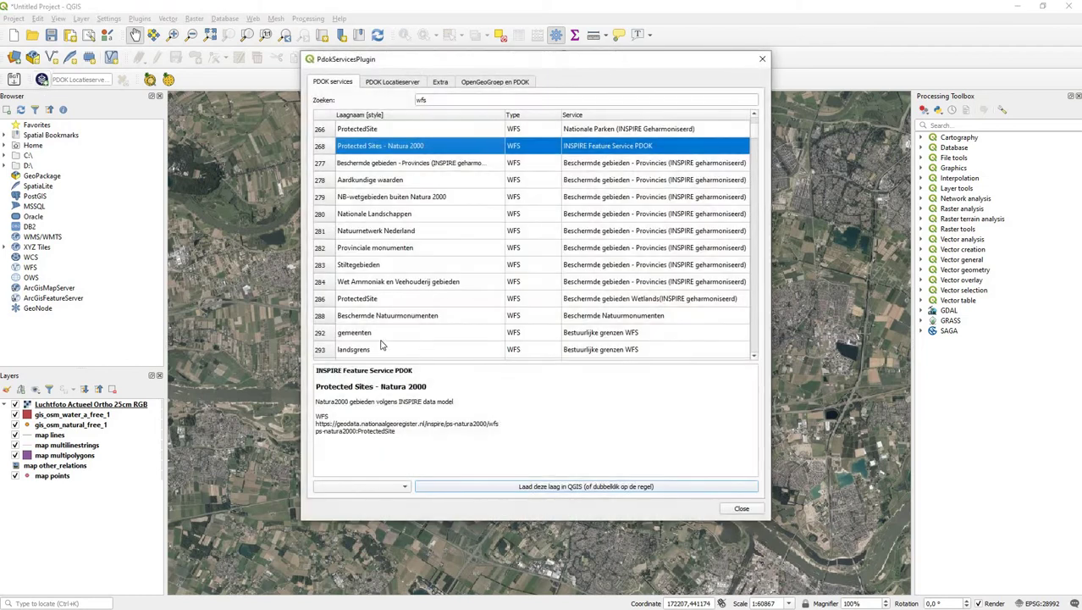
{"action": "left_click", "coordinate": [391, 333]}
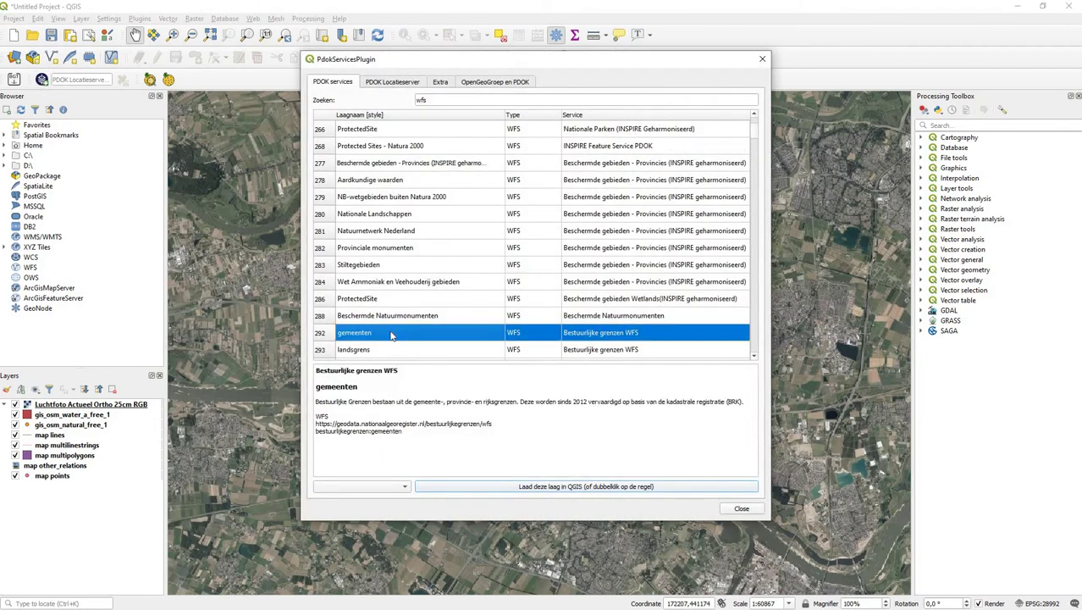
{"action": "double_click", "coordinate": [446, 333]}
{"action": "left_click", "coordinate": [762, 60]}
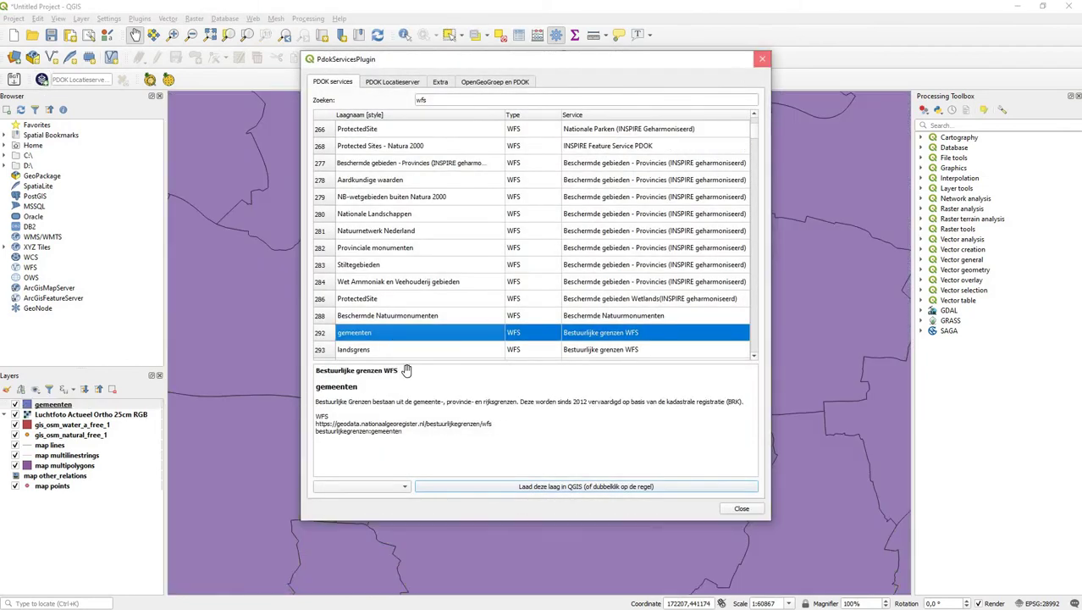
{"action": "scroll", "coordinate": [502, 340], "scroll_direction": "down", "scroll_amount": 3}
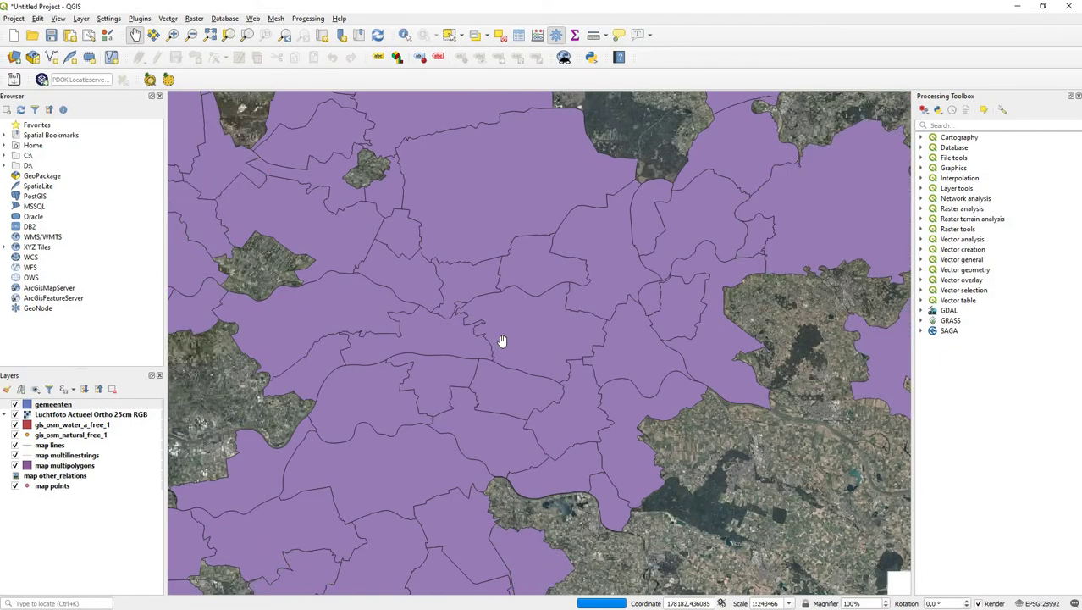
{"action": "scroll", "coordinate": [502, 341], "scroll_direction": "down", "scroll_amount": 1}
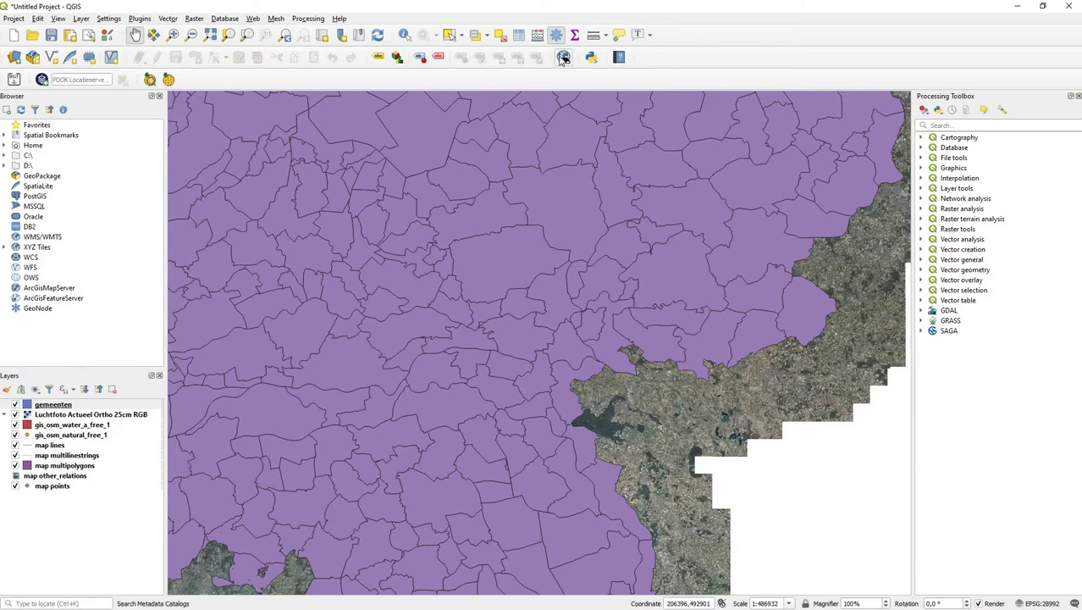
Request Add Default Services from MetaSearch's Services tab
{"action": "left_click", "coordinate": [564, 58]}
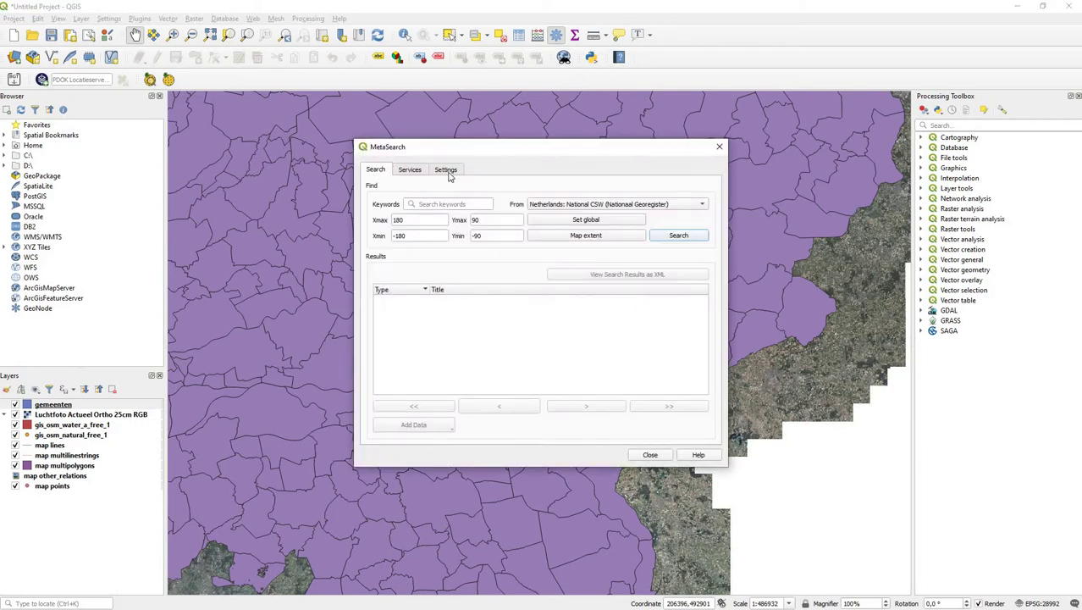
{"action": "left_click", "coordinate": [448, 172]}
{"action": "left_click", "coordinate": [414, 171]}
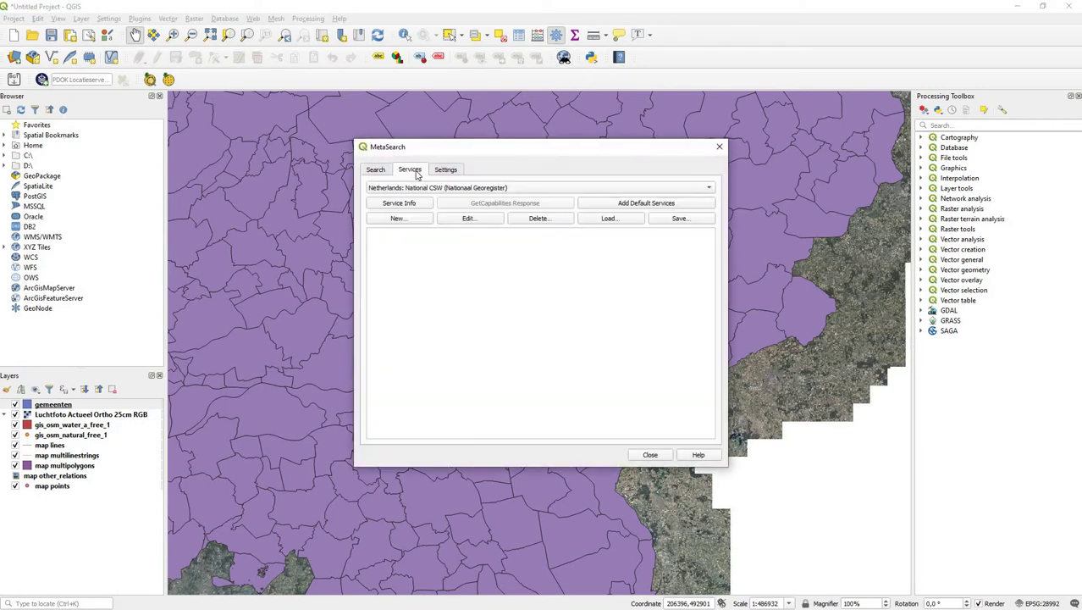
{"action": "left_click", "coordinate": [661, 206]}
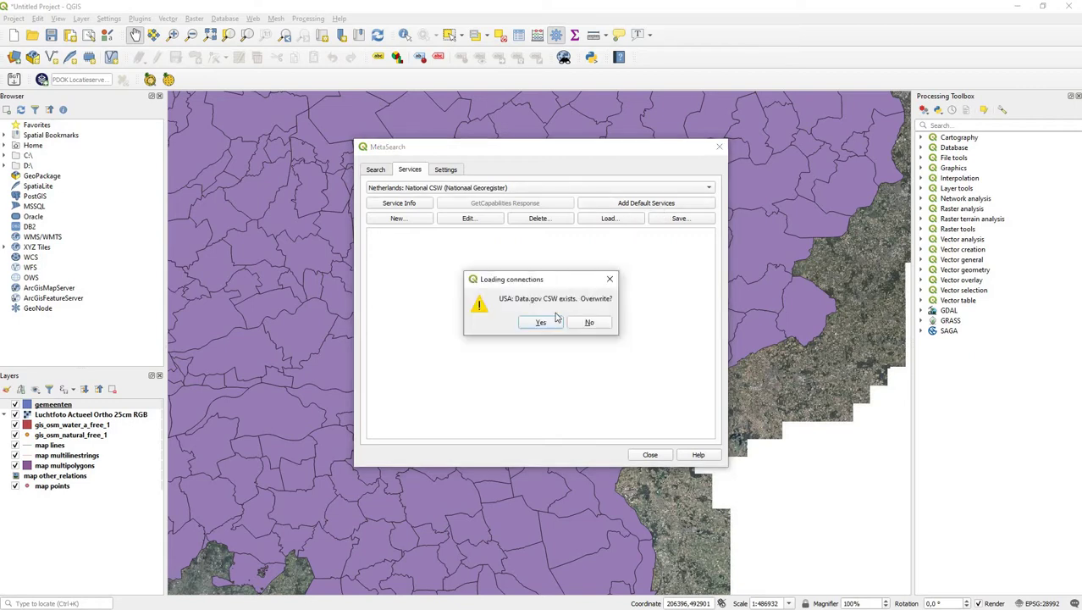
Accept every overwrite prompt, from USA Data.gov and Danmark through Netherlands, UNEP-GRID and Spain
{"action": "left_click", "coordinate": [541, 325]}
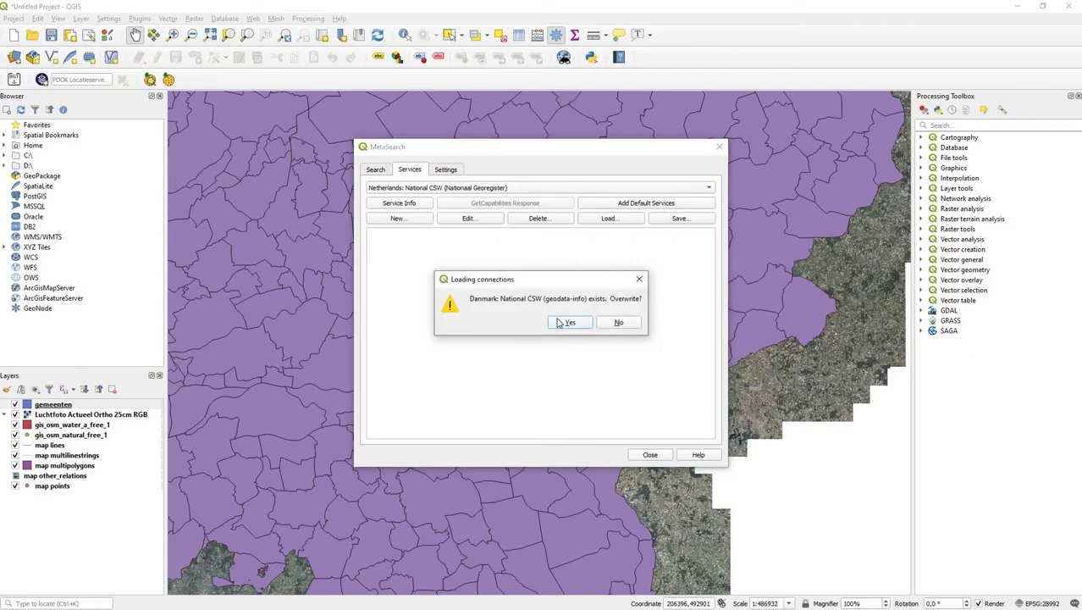
{"action": "left_click", "coordinate": [559, 323]}
{"action": "left_click", "coordinate": [585, 323]}
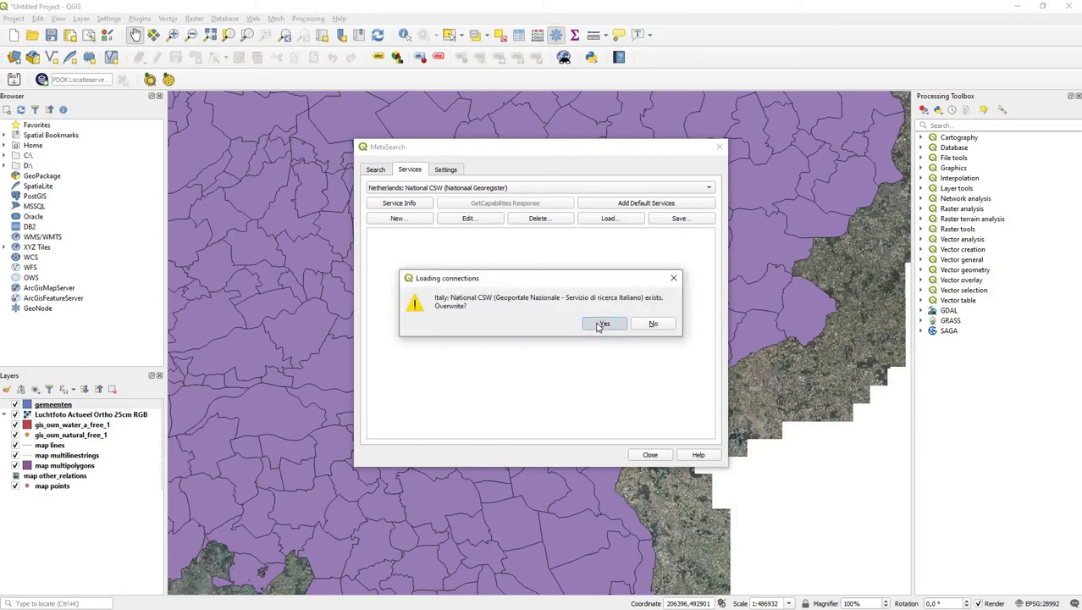
{"action": "left_click", "coordinate": [598, 325]}
{"action": "left_click", "coordinate": [598, 326]}
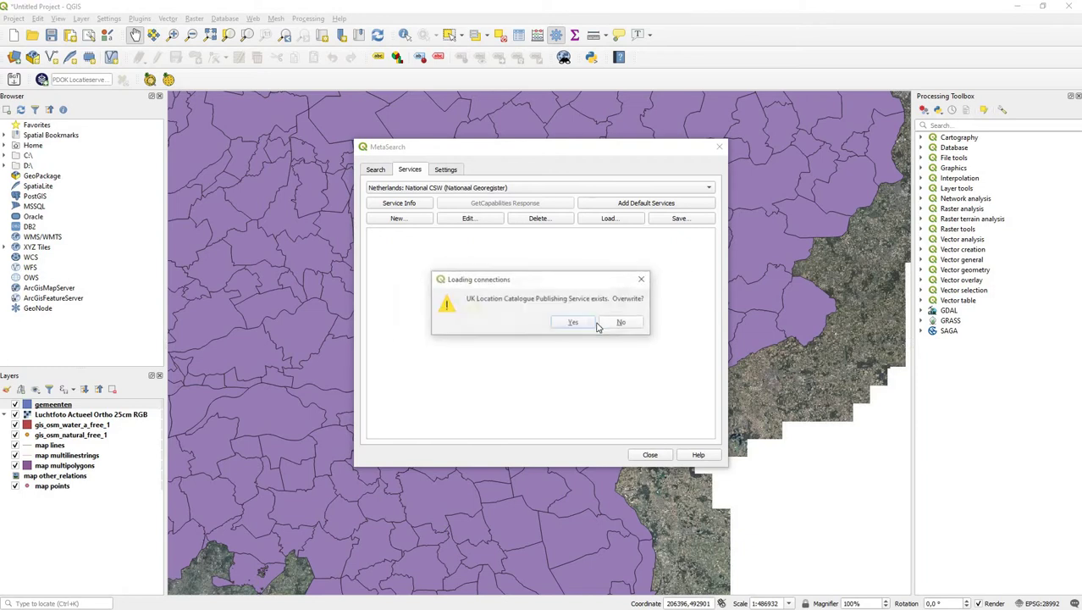
{"action": "left_click", "coordinate": [598, 325]}
{"action": "left_click", "coordinate": [599, 324]}
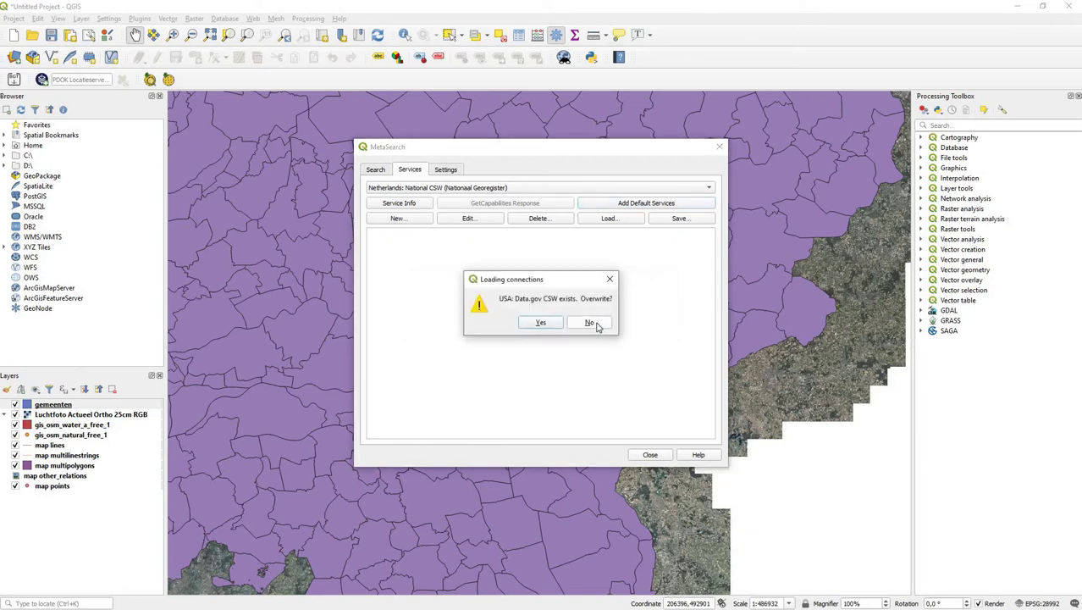
{"action": "left_click", "coordinate": [584, 321]}
{"action": "left_click", "coordinate": [614, 326]}
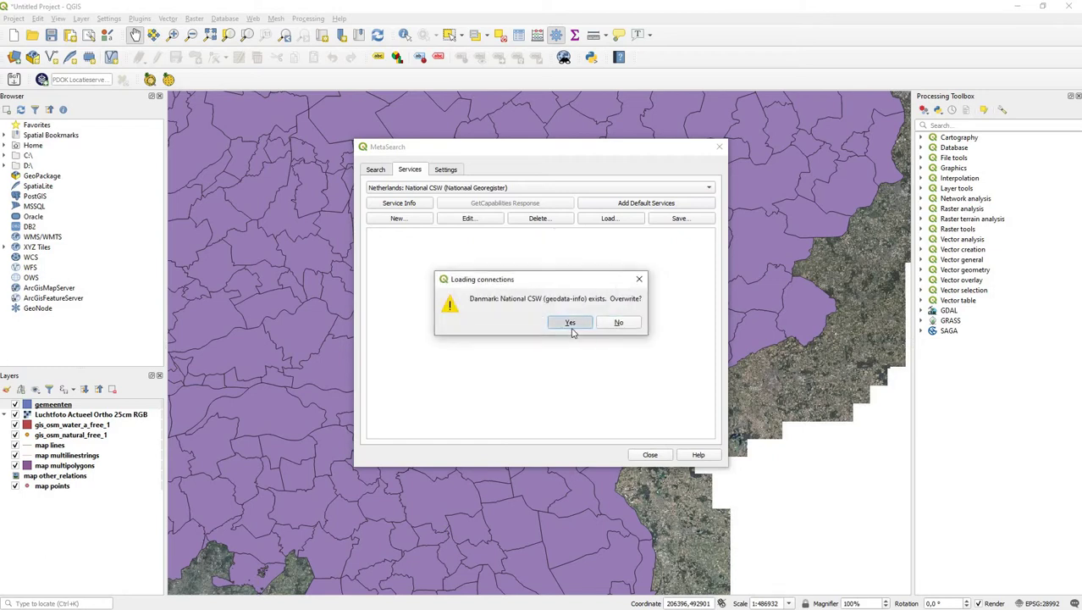
{"action": "left_click", "coordinate": [571, 329]}
{"action": "left_click", "coordinate": [572, 329]}
{"action": "left_click", "coordinate": [572, 328]}
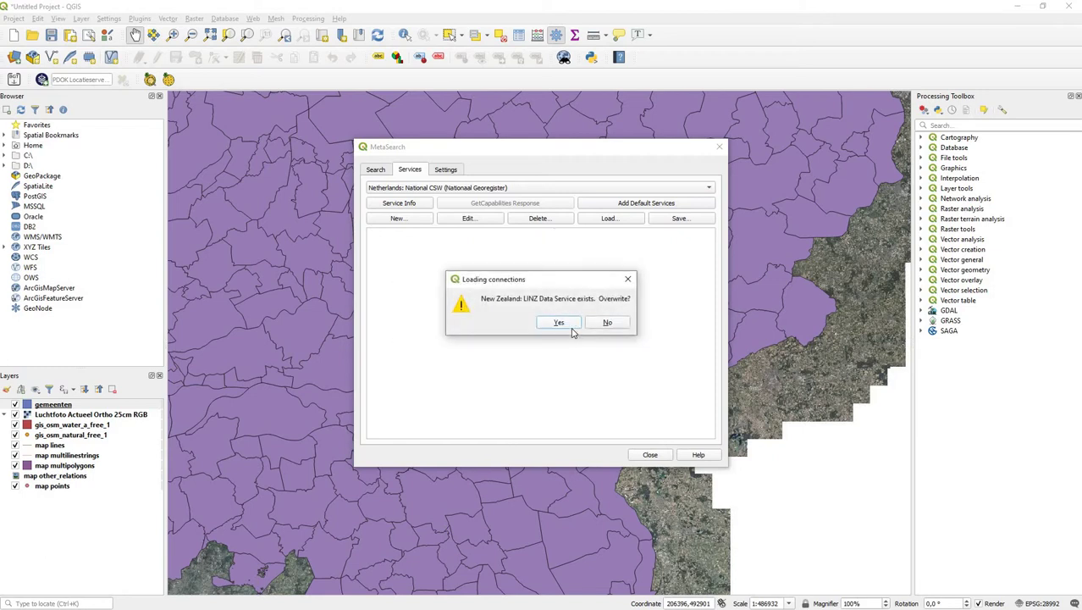
{"action": "left_click", "coordinate": [572, 328]}
{"action": "left_click", "coordinate": [571, 328]}
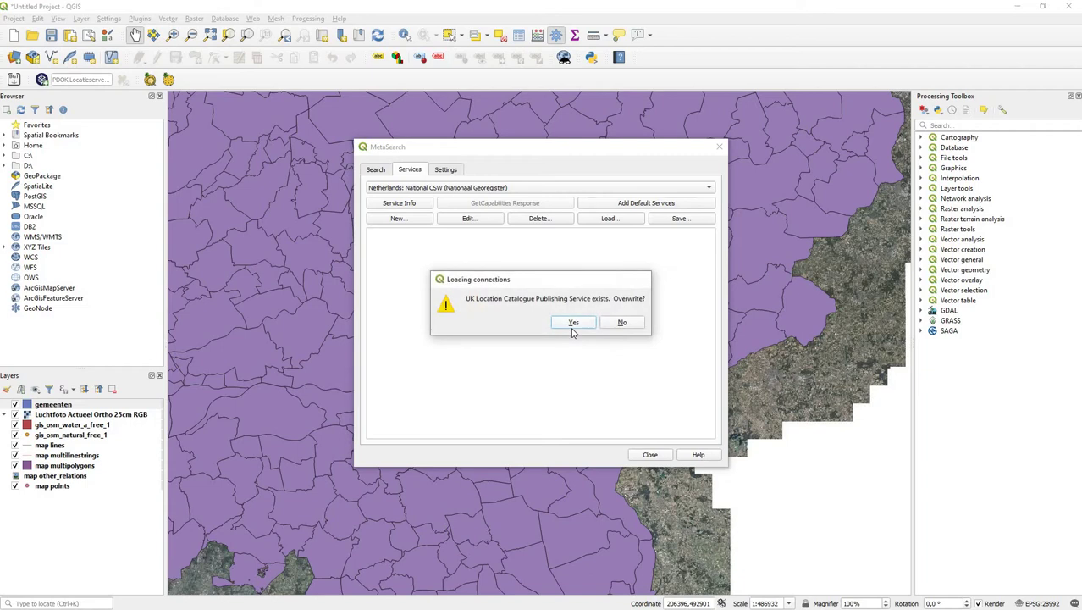
{"action": "left_click", "coordinate": [571, 329]}
{"action": "left_click", "coordinate": [572, 328]}
{"action": "left_click", "coordinate": [571, 328]}
{"action": "left_click", "coordinate": [571, 329]}
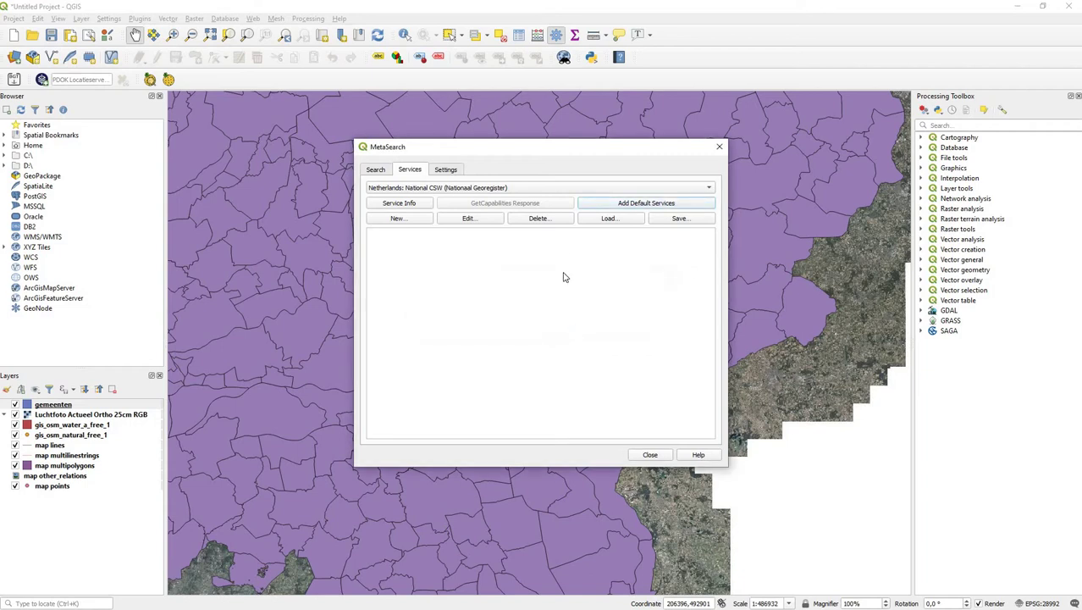
Search the catalogue for 'natura', view Natura 2000 (Omgevingsvisie 2014), then close without adding data
{"action": "left_click", "coordinate": [376, 171]}
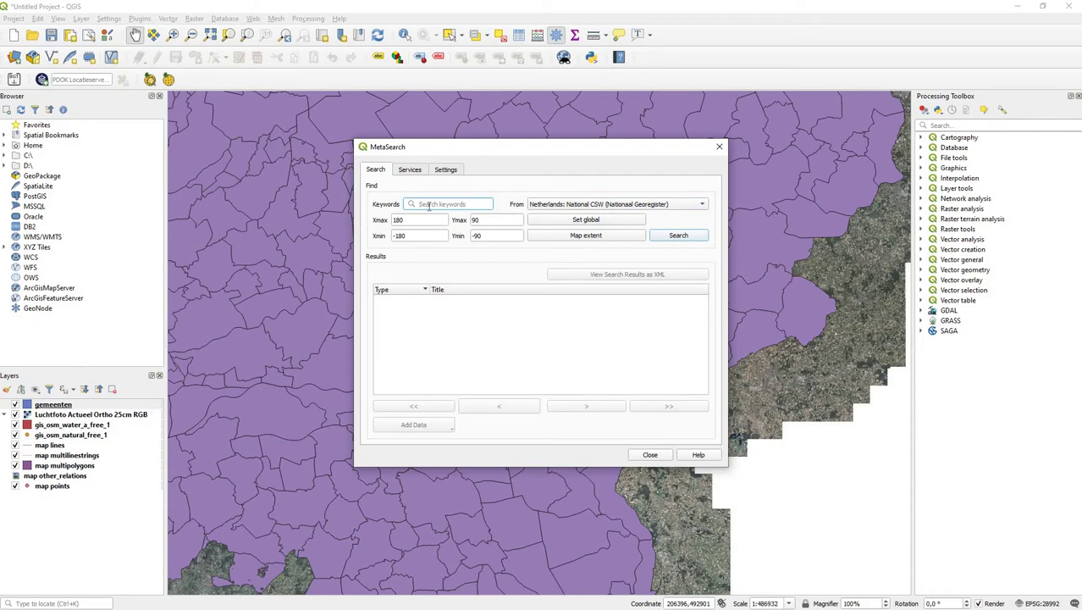
{"action": "type", "text": "nat"}
{"action": "left_click", "coordinate": [428, 206]}
{"action": "type", "text": "ura"}
{"action": "key", "text": "Return"}
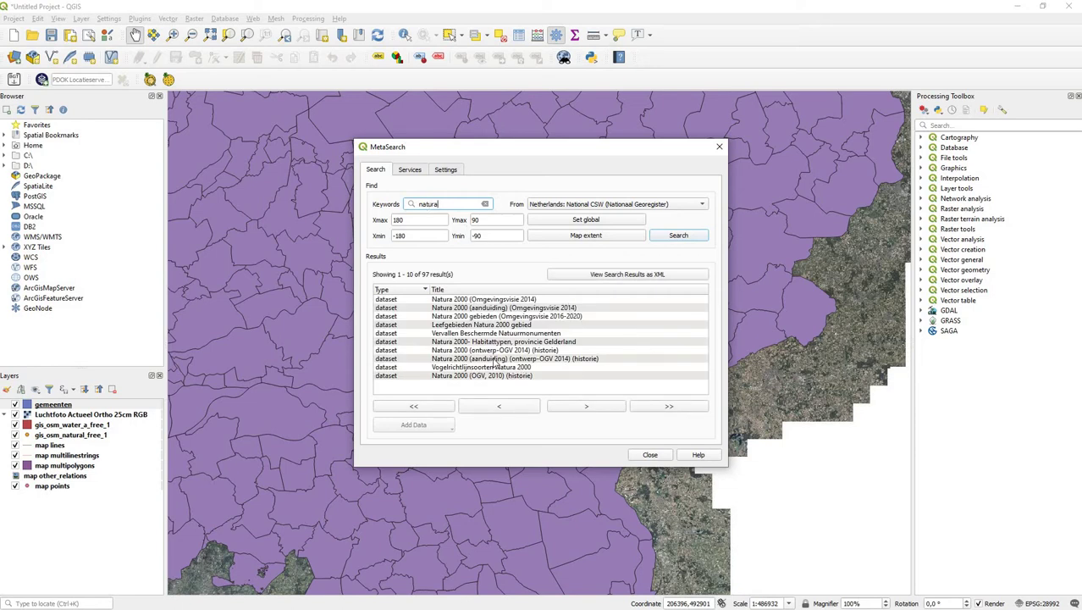
{"action": "left_click", "coordinate": [507, 301]}
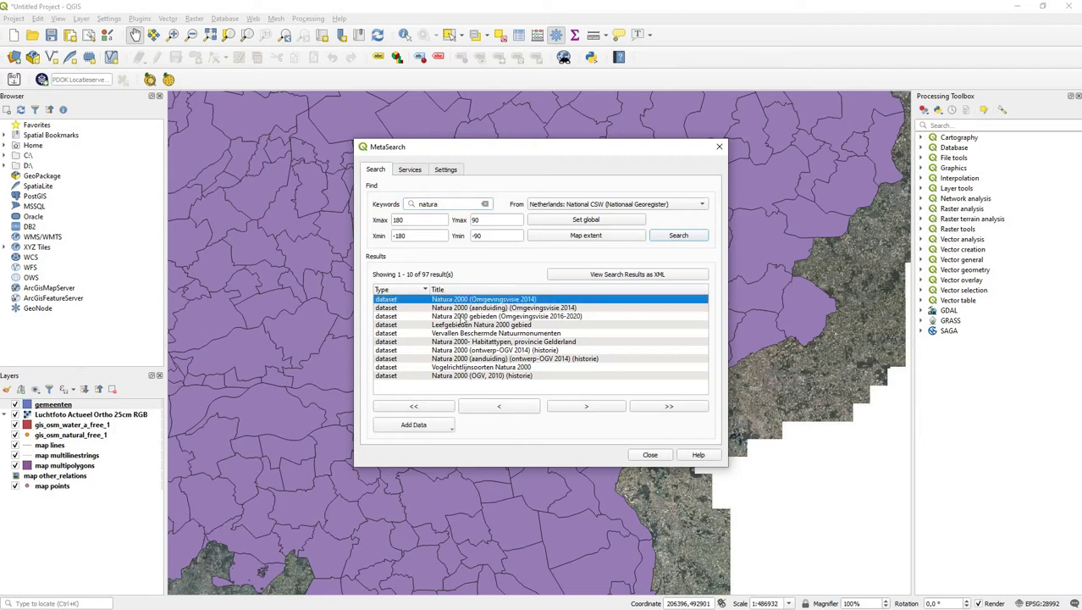
{"action": "left_click", "coordinate": [447, 425]}
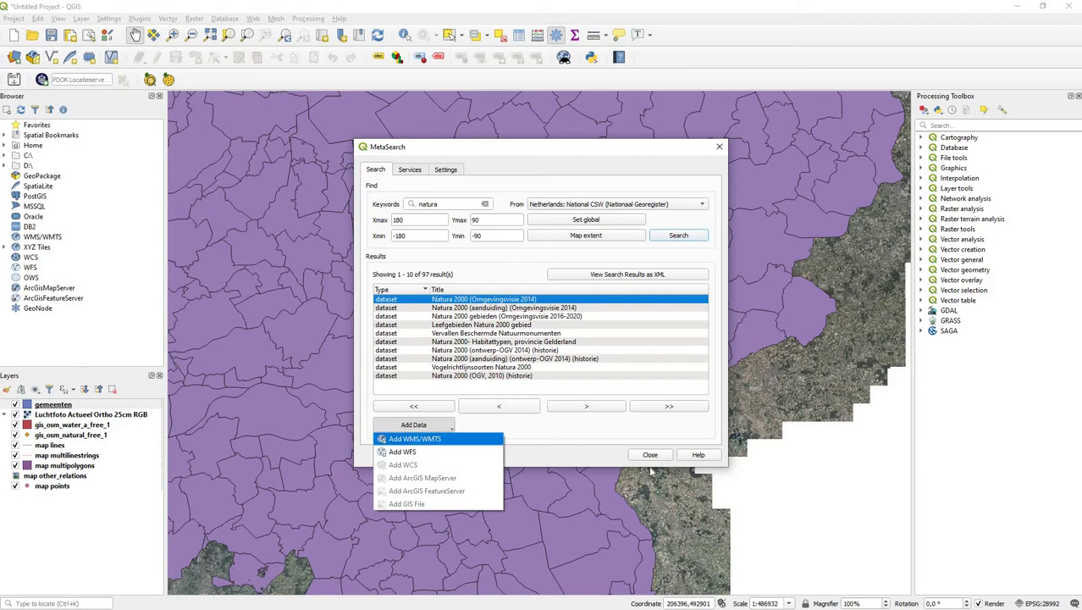
{"action": "key", "text": "Escape"}
{"action": "key", "text": "Escape"}
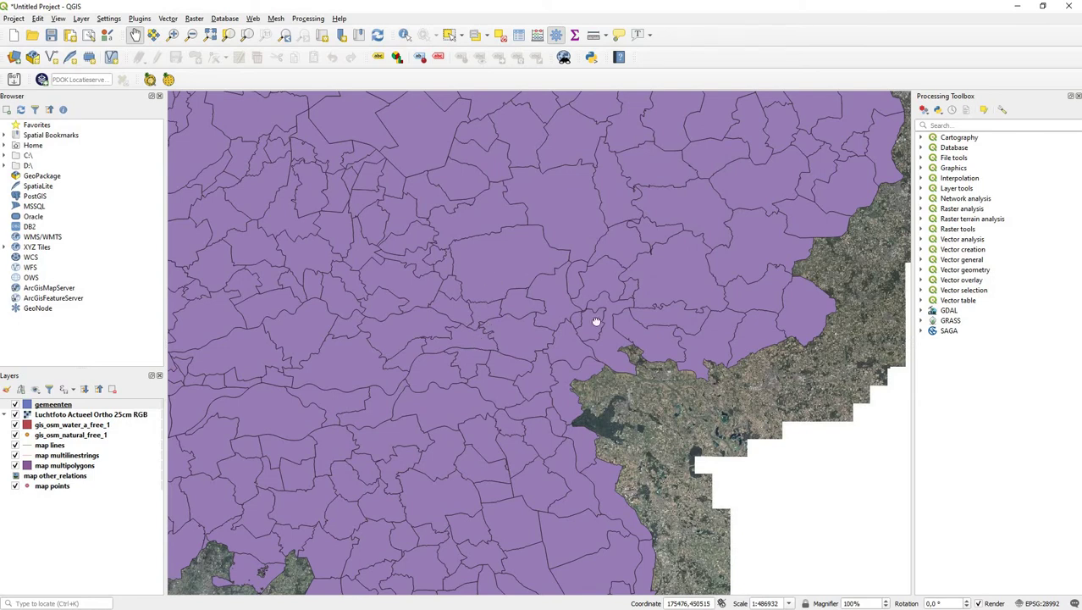
Switch to the browser and list the PDOK datasets in the Grenzen theme
{"action": "scroll", "coordinate": [594, 319], "scroll_direction": "down", "scroll_amount": 3}
{"action": "key", "text": "alt+Tab"}
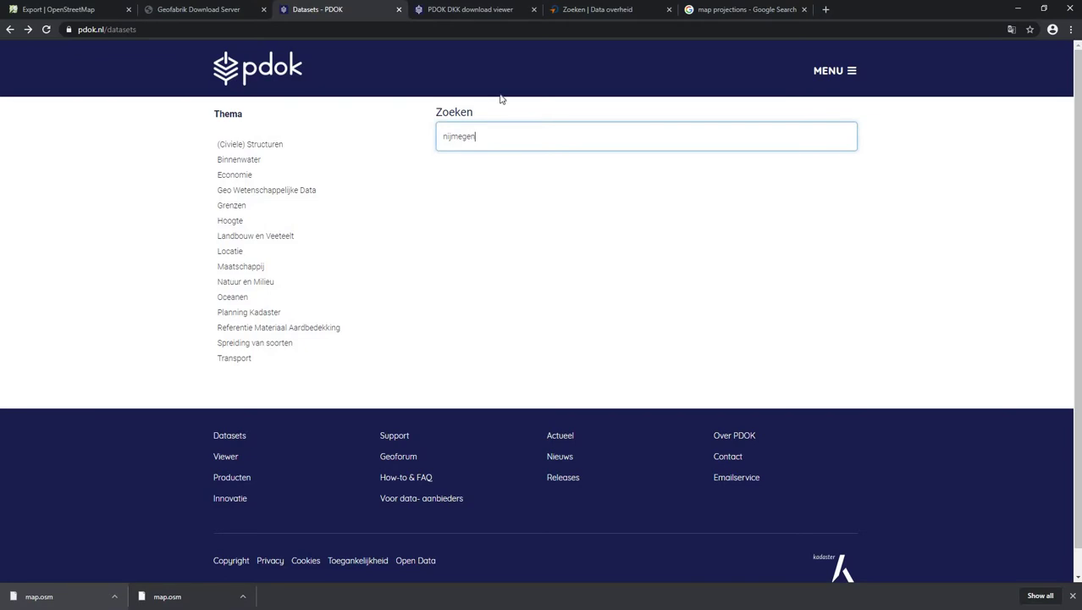
{"action": "key", "text": "ctrl+l"}
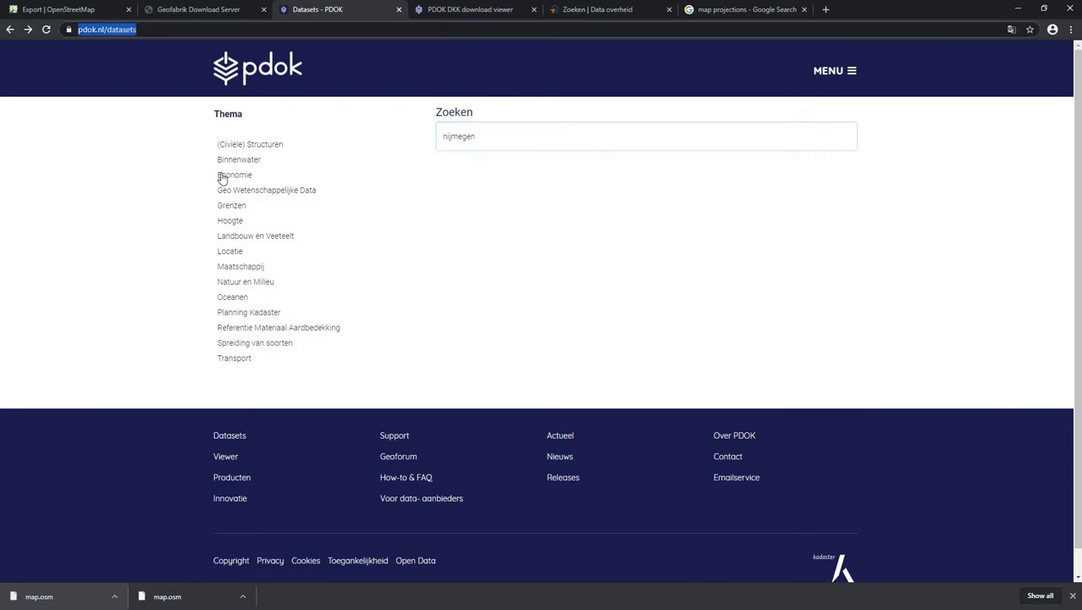
{"action": "left_click", "coordinate": [232, 210]}
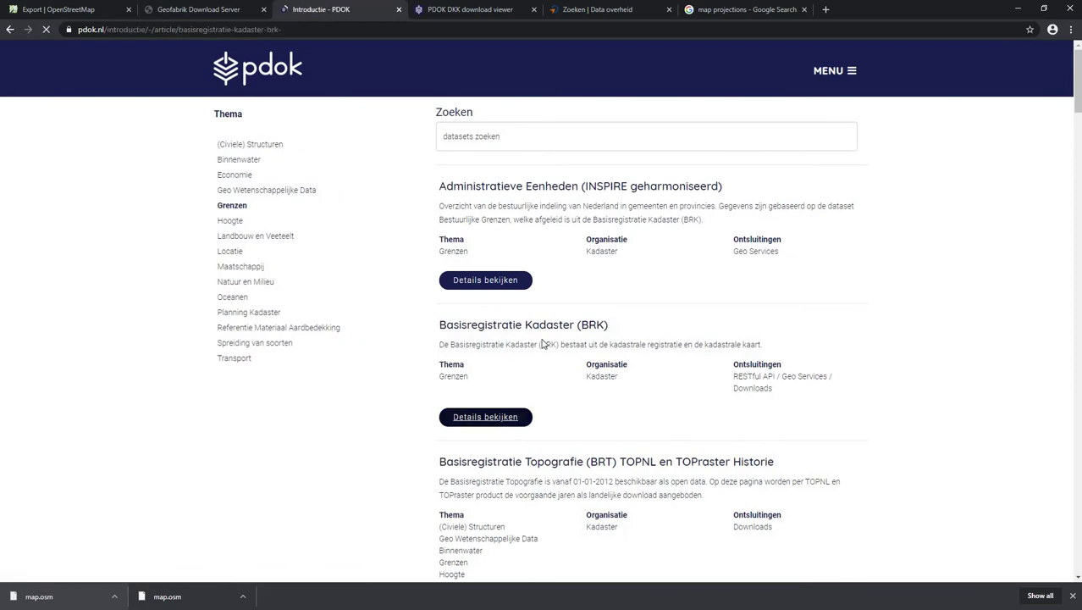
{"action": "scroll", "coordinate": [541, 342], "scroll_direction": "down", "scroll_amount": 10}
{"action": "scroll", "coordinate": [542, 343], "scroll_direction": "down", "scroll_amount": 10}
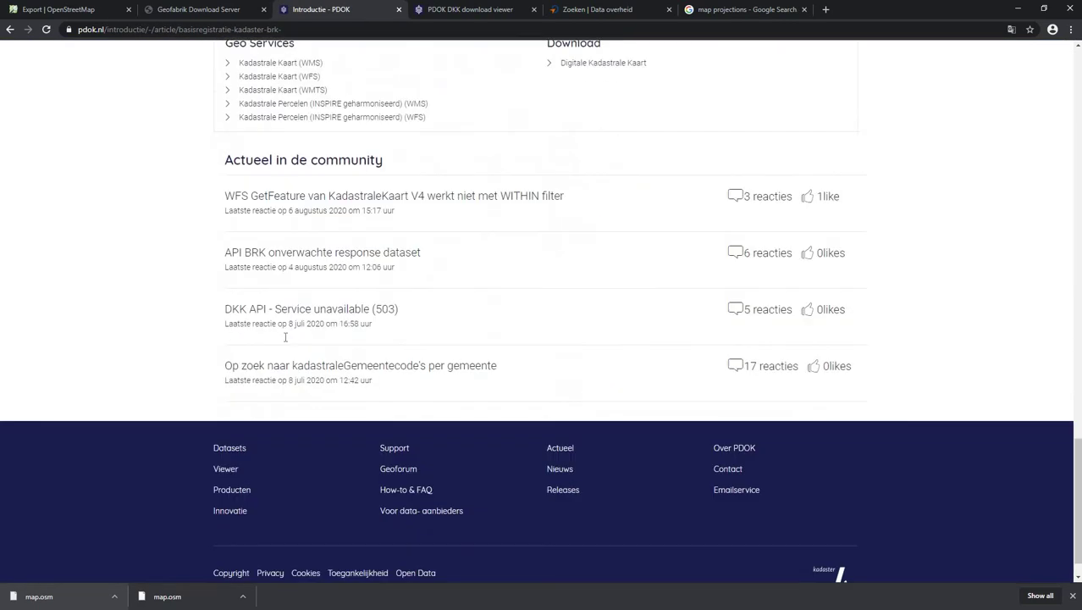
{"action": "scroll", "coordinate": [337, 204], "scroll_direction": "up", "scroll_amount": 2}
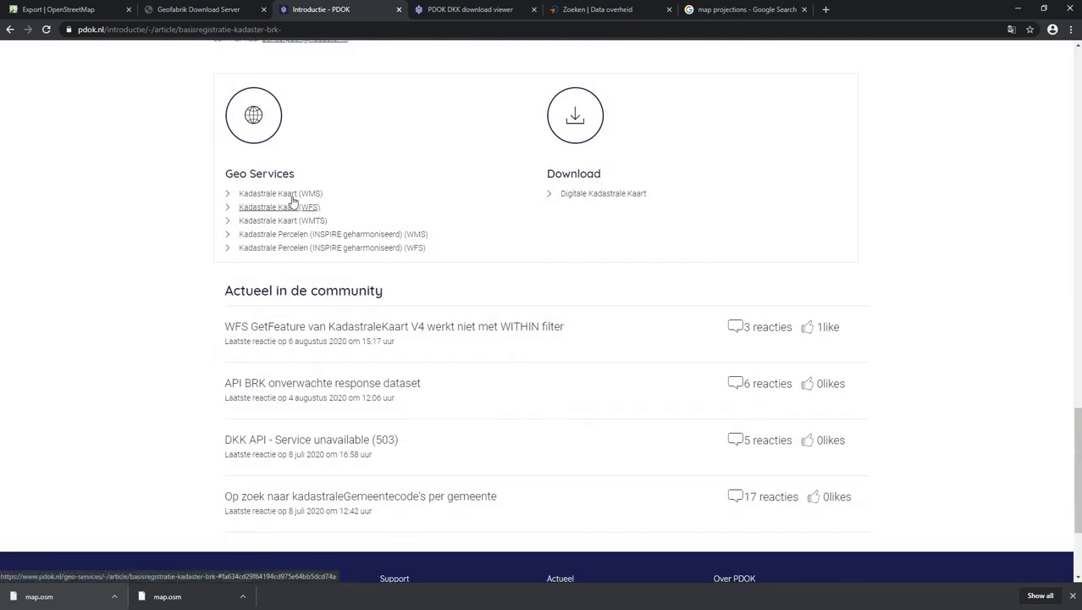
Open the Kadastrale Kaart (WMS) service, copy its GetCapabilities URL, and return to QGIS
{"action": "left_click", "coordinate": [292, 194]}
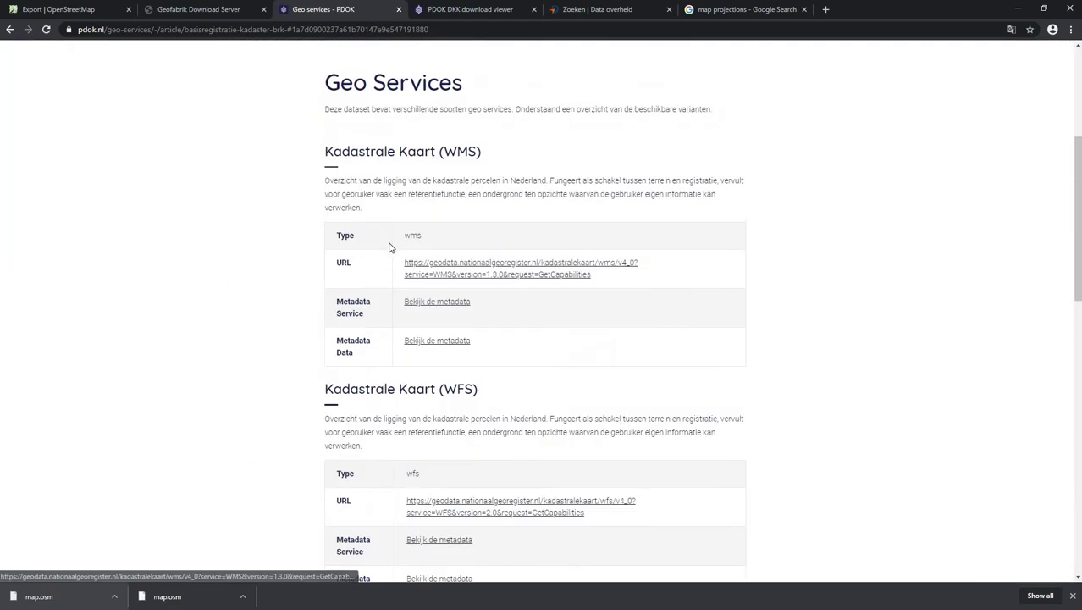
{"action": "left_click_drag", "start_coordinate": [604, 289], "coordinate": [394, 287]}
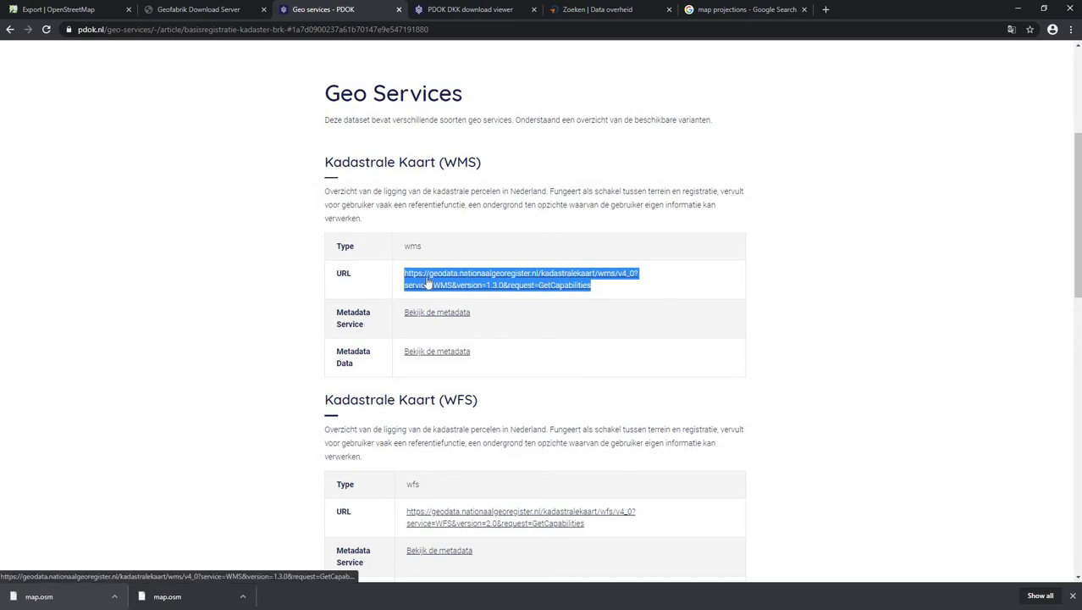
{"action": "key", "text": "alt+Tab"}
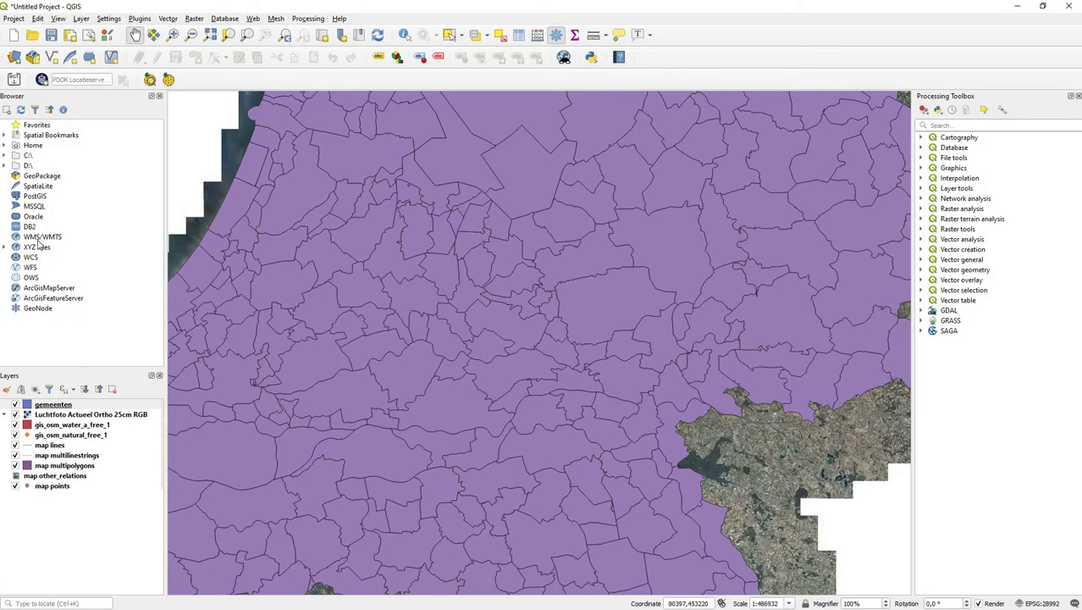
Create a new WMS/WMTS connection with the pasted Kadastrale Kaart GetCapabilities URL and save it
{"action": "left_click", "coordinate": [39, 240]}
{"action": "right_click", "coordinate": [39, 240]}
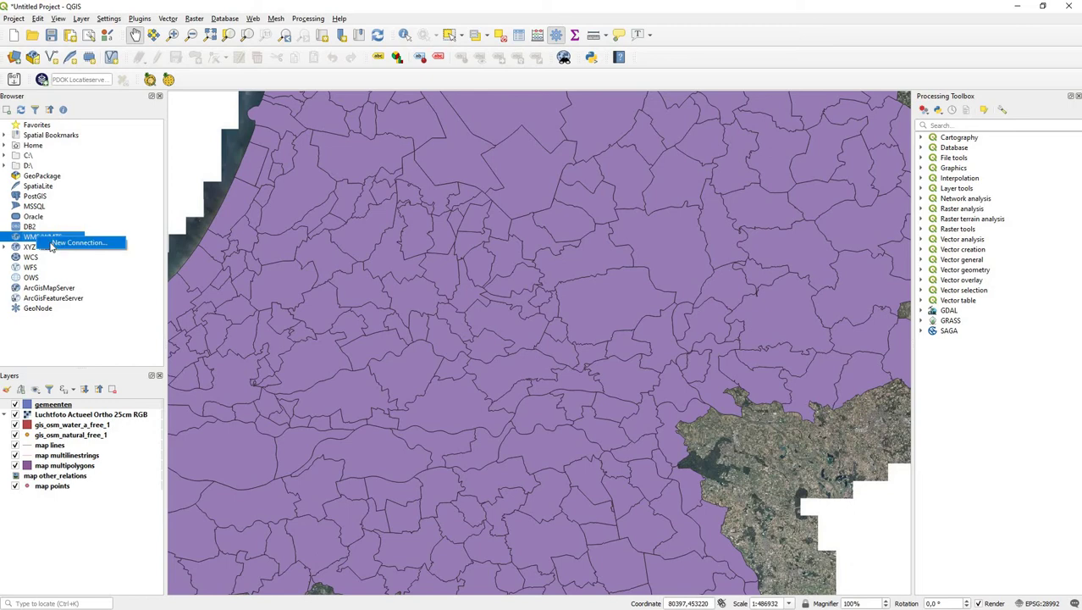
{"action": "left_click", "coordinate": [78, 244]}
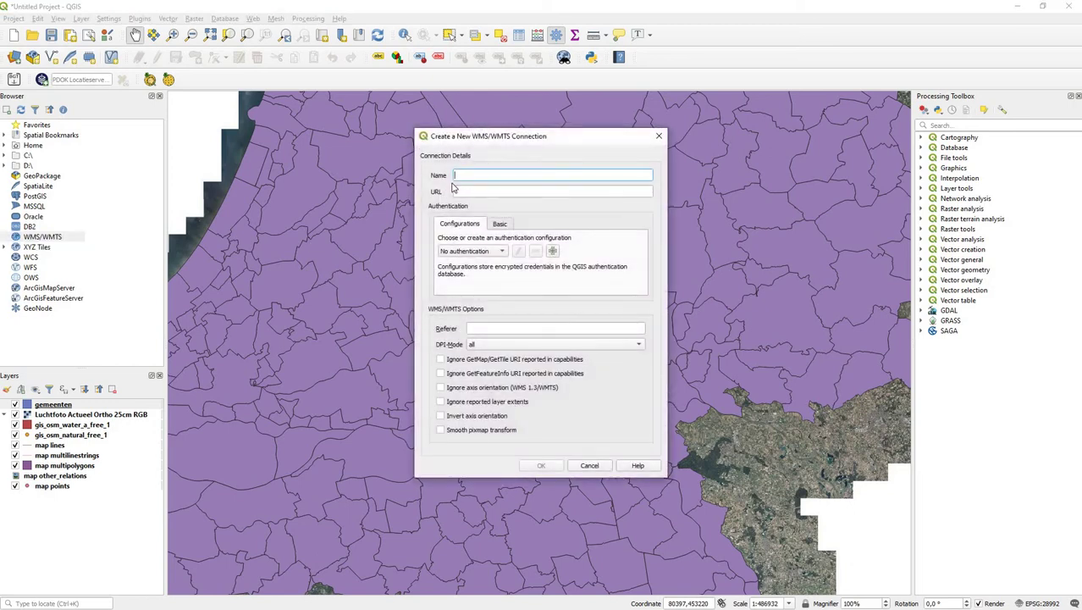
{"action": "left_click", "coordinate": [455, 191]}
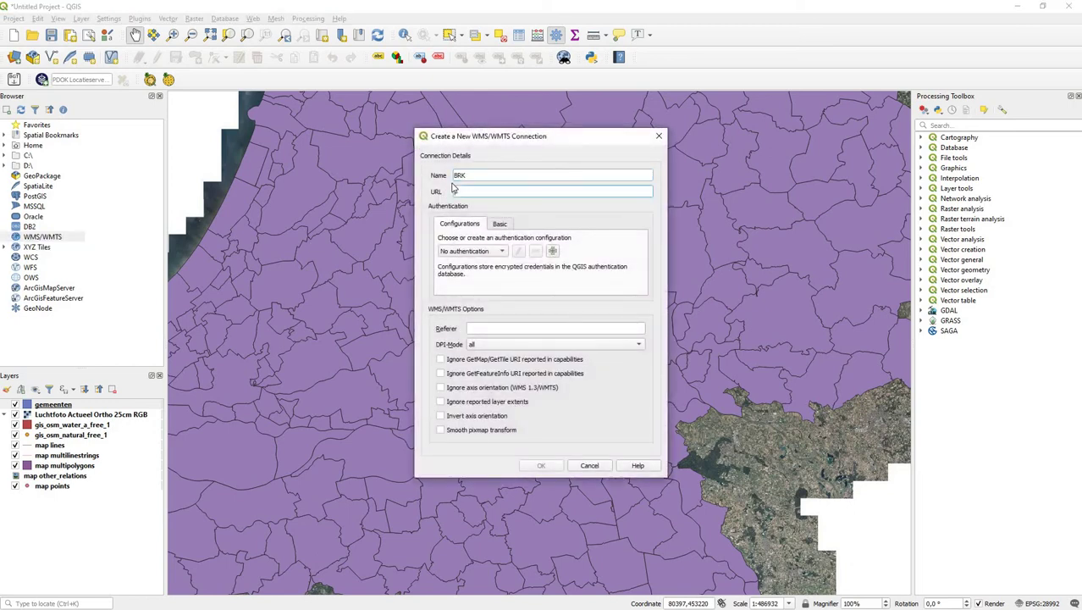
{"action": "key", "text": "ctrl+v"}
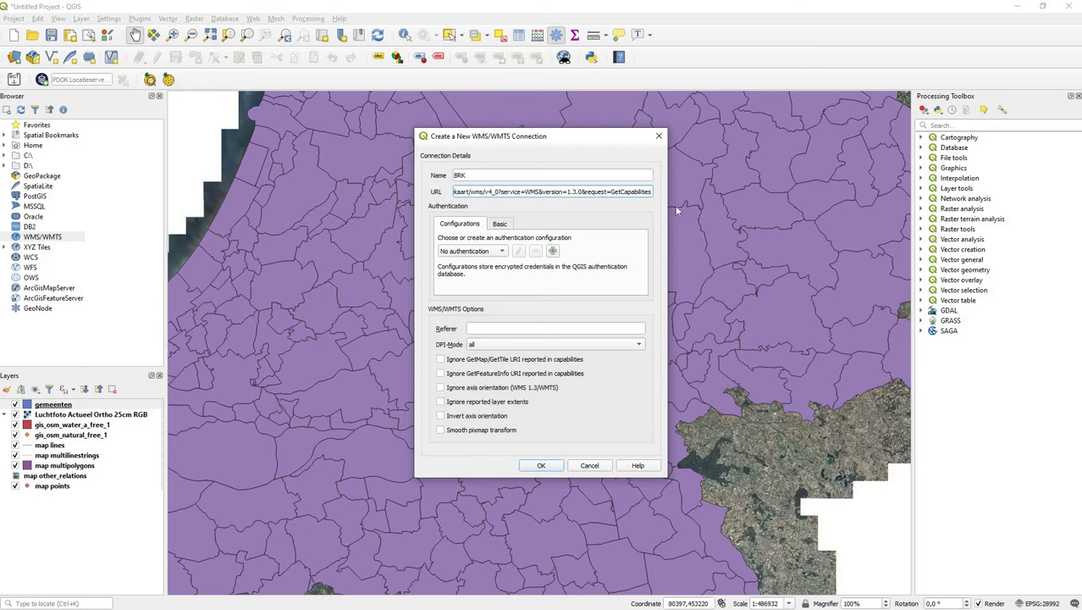
{"action": "left_click", "coordinate": [543, 465]}
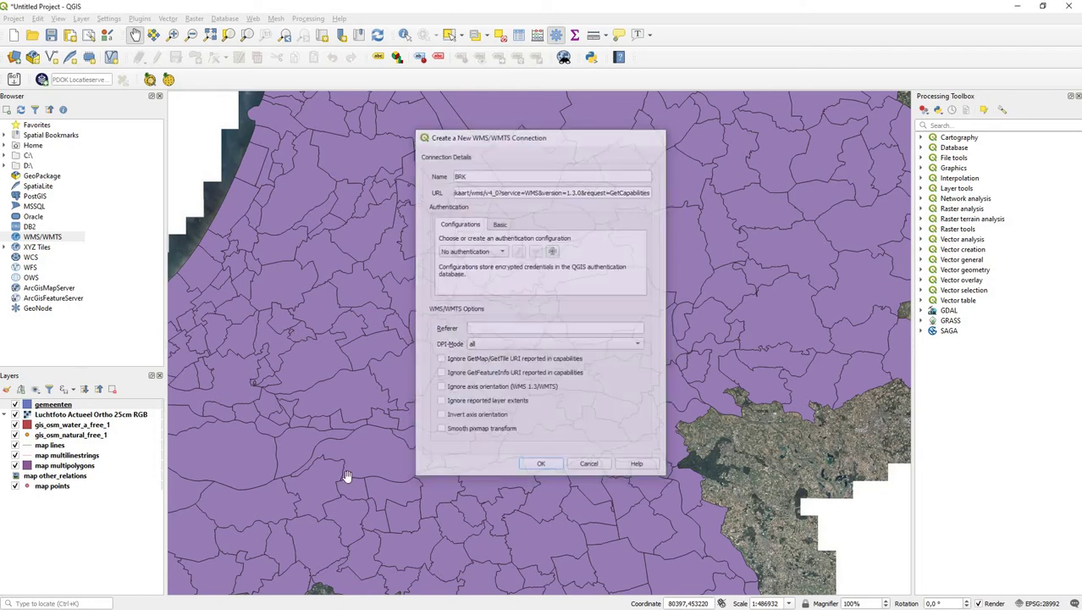
Hide the gemeenten municipalities layer so the aerial photo shows through, then zoom the map
{"action": "scroll", "coordinate": [664, 442], "scroll_direction": "up", "scroll_amount": 4}
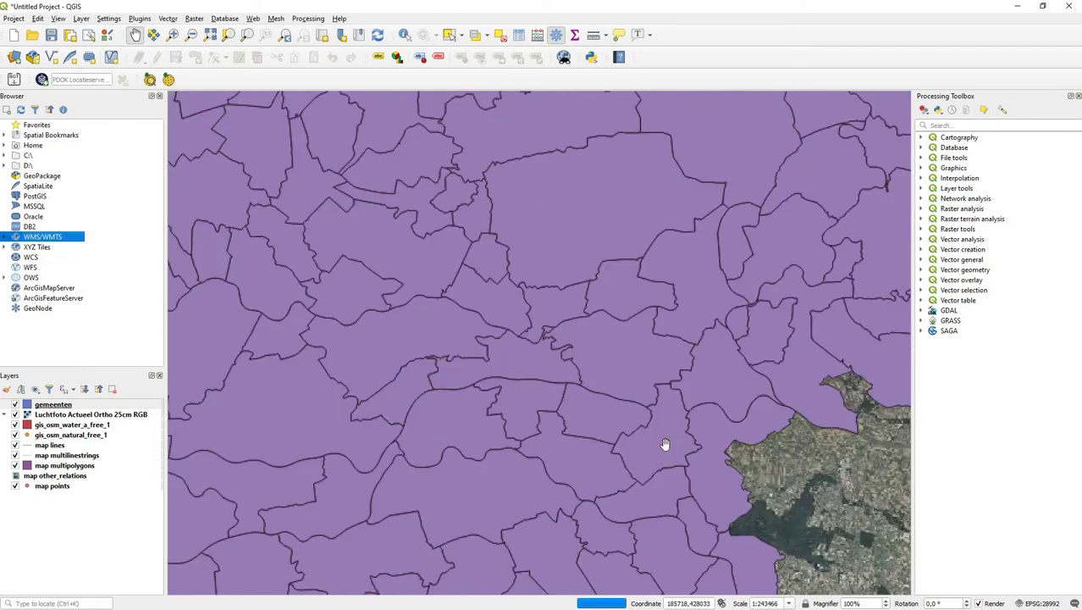
{"action": "left_click", "coordinate": [15, 405]}
{"action": "left_click", "coordinate": [15, 404]}
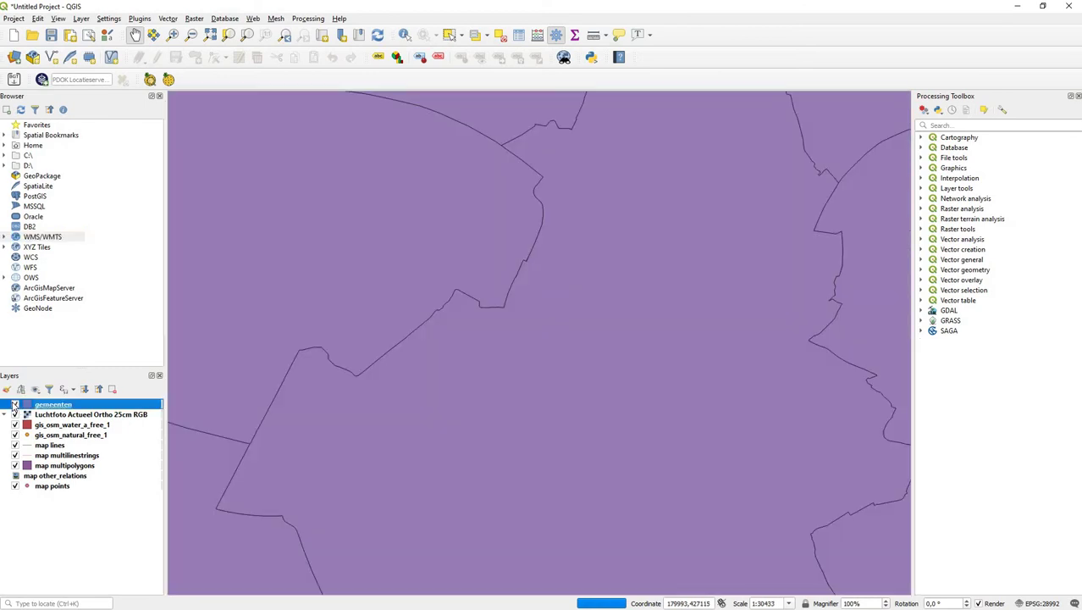
{"action": "scroll", "coordinate": [547, 454], "scroll_direction": "up", "scroll_amount": 2}
{"action": "scroll", "coordinate": [545, 440], "scroll_direction": "down", "scroll_amount": 4}
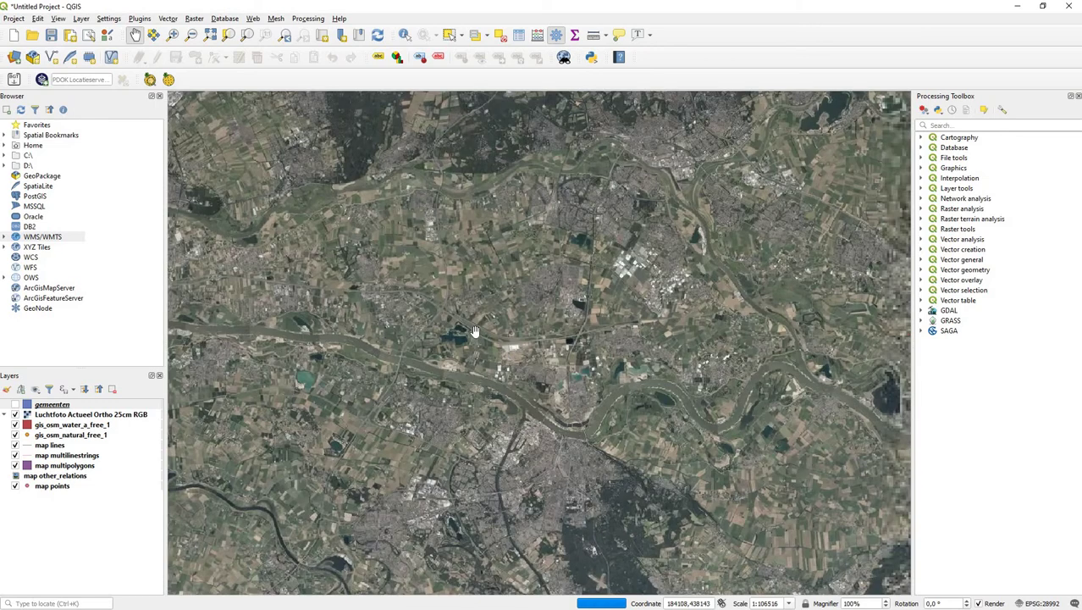
{"action": "scroll", "coordinate": [466, 329], "scroll_direction": "up", "scroll_amount": 4}
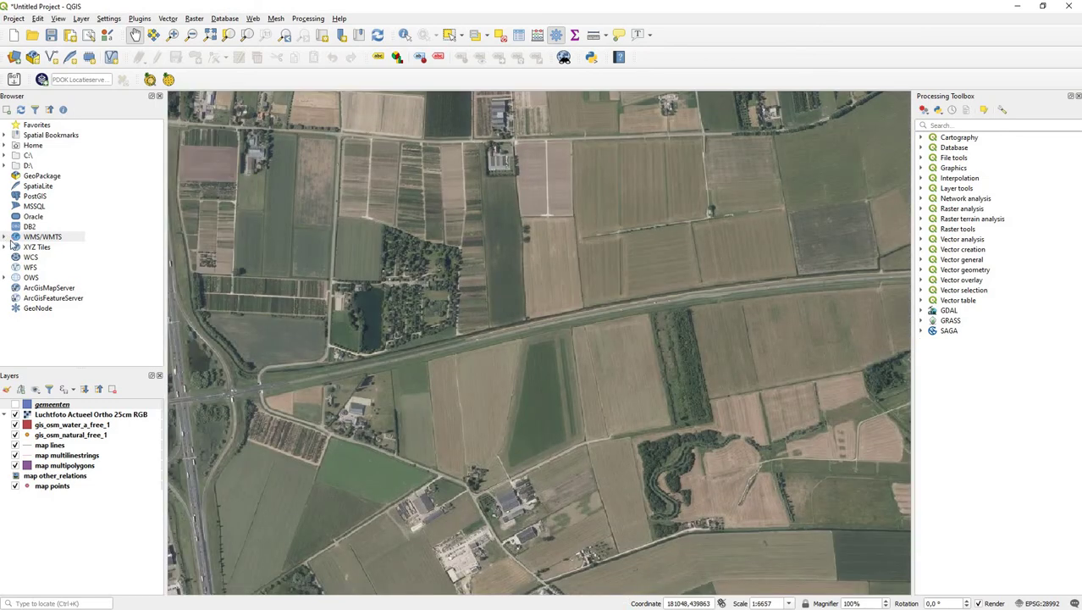
From BRK > KadastraleKaartv4, add the Bebouwing, KadastraleGrens and Perceel layers to the map
{"action": "double_click", "coordinate": [15, 237]}
{"action": "left_click", "coordinate": [26, 246]}
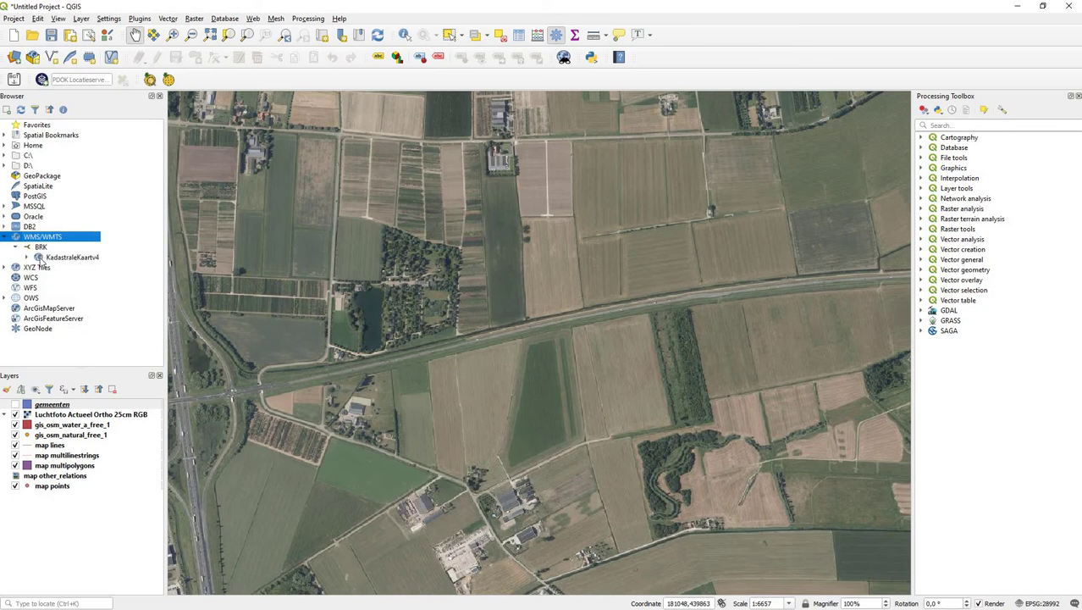
{"action": "left_click", "coordinate": [26, 259]}
{"action": "left_click", "coordinate": [27, 257]}
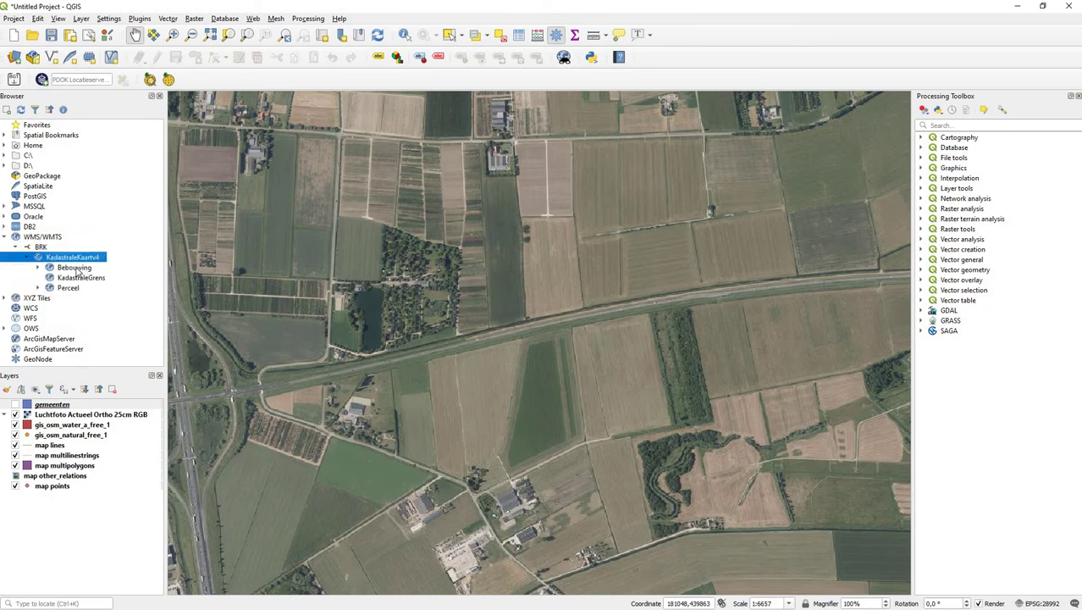
{"action": "double_click", "coordinate": [76, 267]}
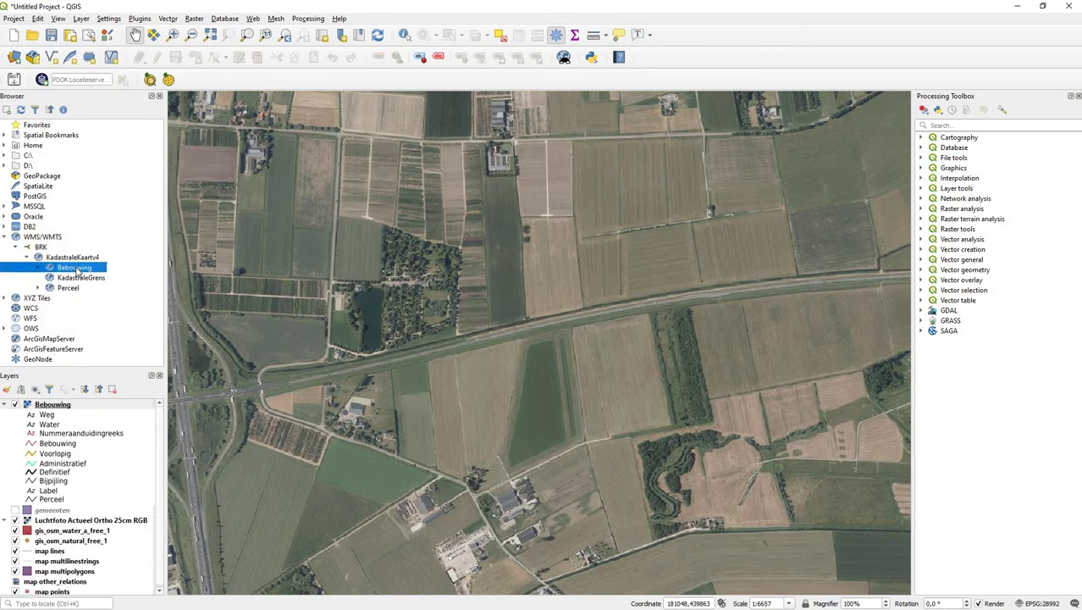
{"action": "left_click", "coordinate": [77, 278]}
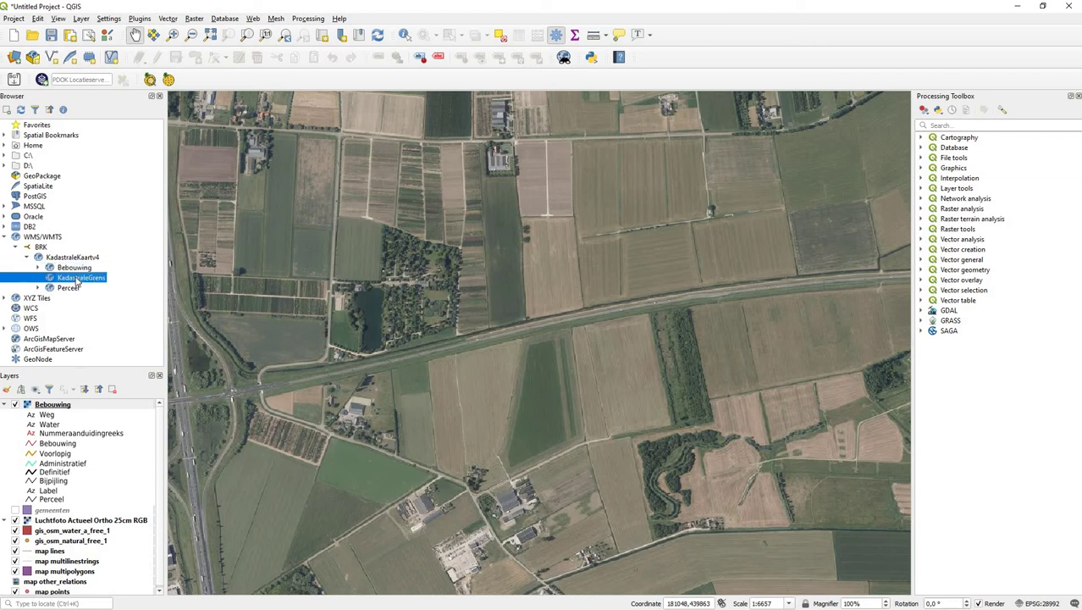
{"action": "double_click", "coordinate": [76, 279]}
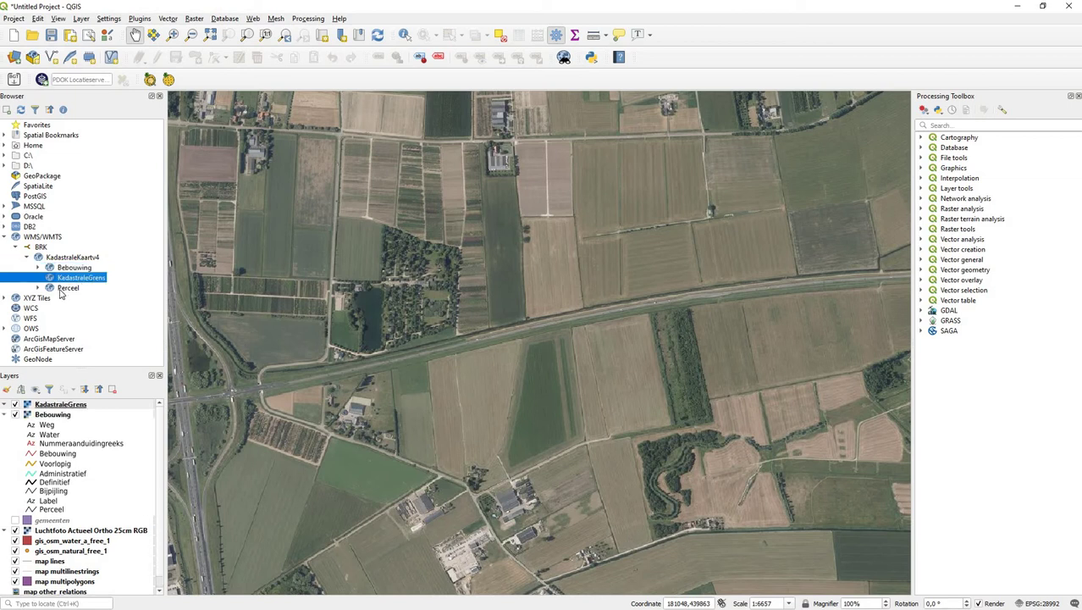
{"action": "double_click", "coordinate": [63, 289]}
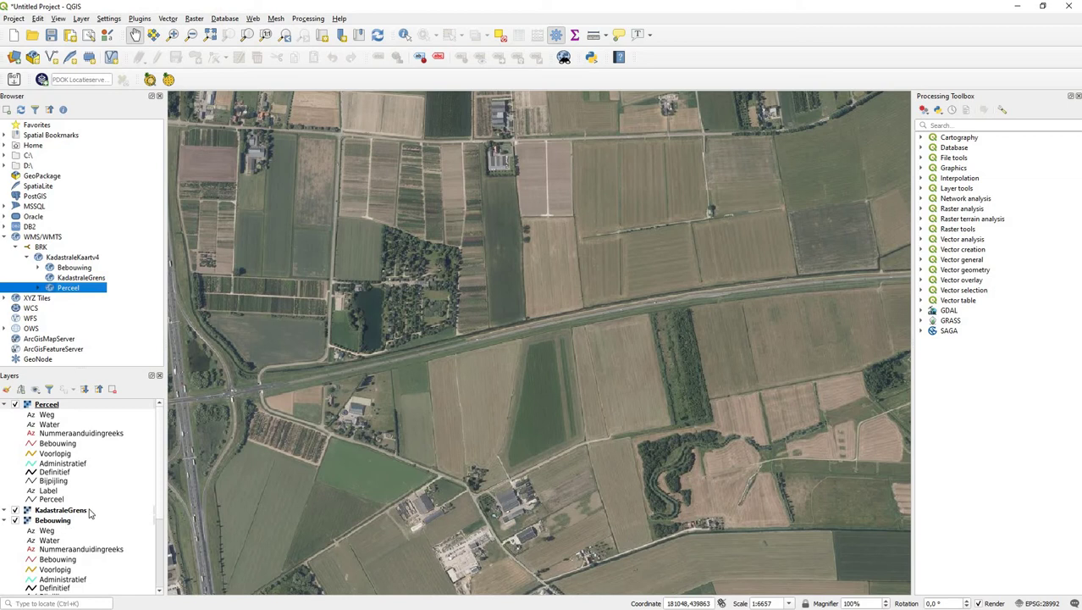
{"action": "scroll", "coordinate": [89, 512], "scroll_direction": "down", "scroll_amount": 4}
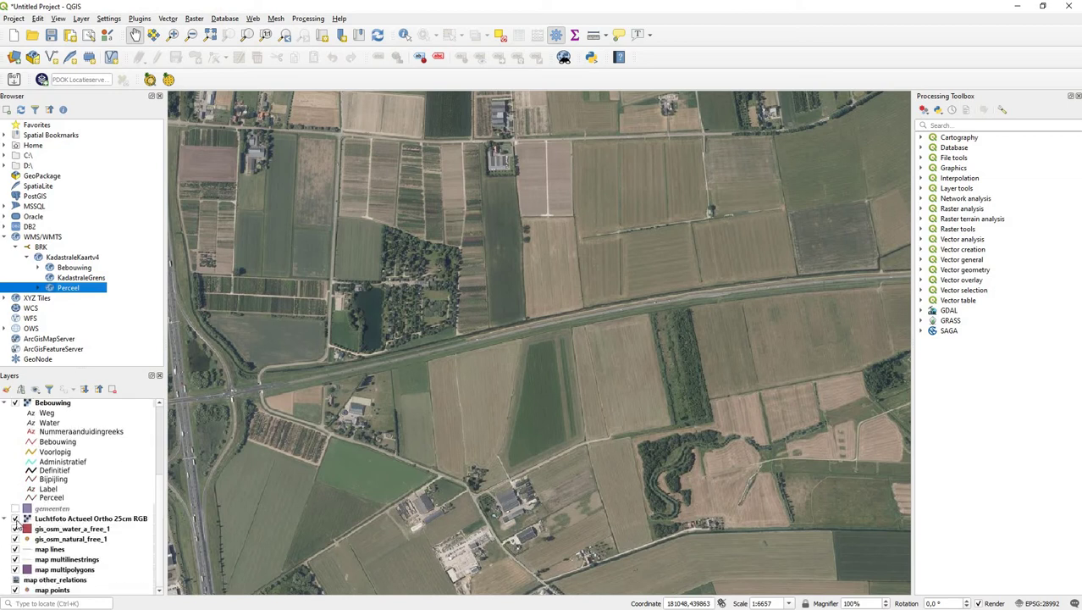
{"action": "scroll", "coordinate": [468, 398], "scroll_direction": "down", "scroll_amount": 2}
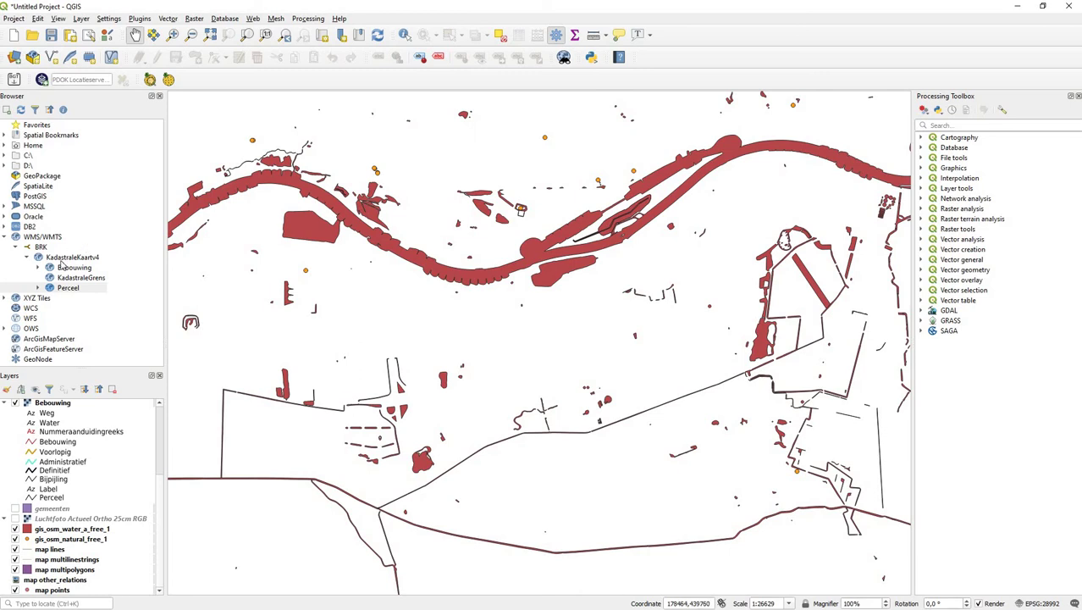
{"action": "scroll", "coordinate": [533, 347], "scroll_direction": "up", "scroll_amount": 1}
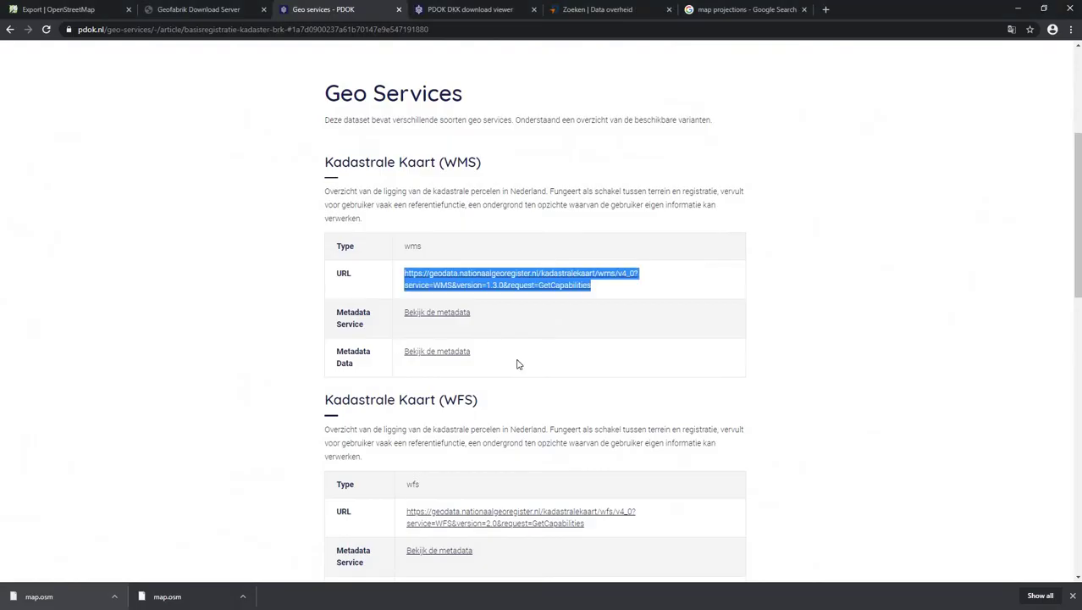
Copy the Kadastrale Kaart (WMTS) GetCapabilities URL from the PDOK page and return to QGIS
{"action": "scroll", "coordinate": [500, 352], "scroll_direction": "down", "scroll_amount": 1}
{"action": "scroll", "coordinate": [482, 343], "scroll_direction": "down", "scroll_amount": 1}
{"action": "scroll", "coordinate": [483, 345], "scroll_direction": "up", "scroll_amount": 2}
{"action": "scroll", "coordinate": [479, 347], "scroll_direction": "down", "scroll_amount": 5}
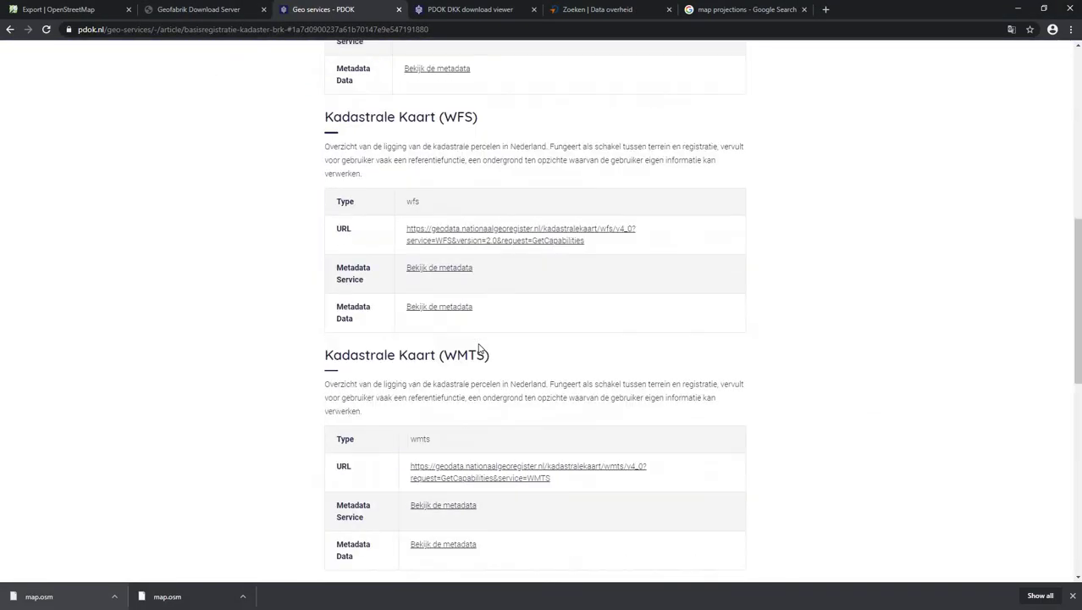
{"action": "scroll", "coordinate": [478, 347], "scroll_direction": "down", "scroll_amount": 3}
{"action": "scroll", "coordinate": [644, 245], "scroll_direction": "up", "scroll_amount": 1}
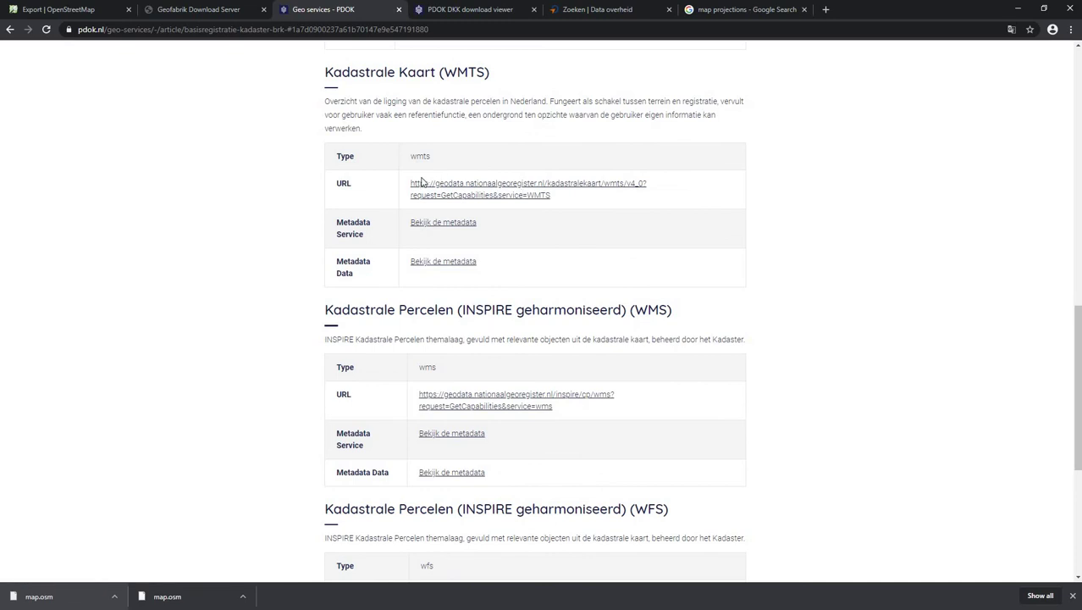
{"action": "triple_click", "coordinate": [414, 182]}
{"action": "left_click_drag", "start_coordinate": [410, 182], "coordinate": [411, 183]}
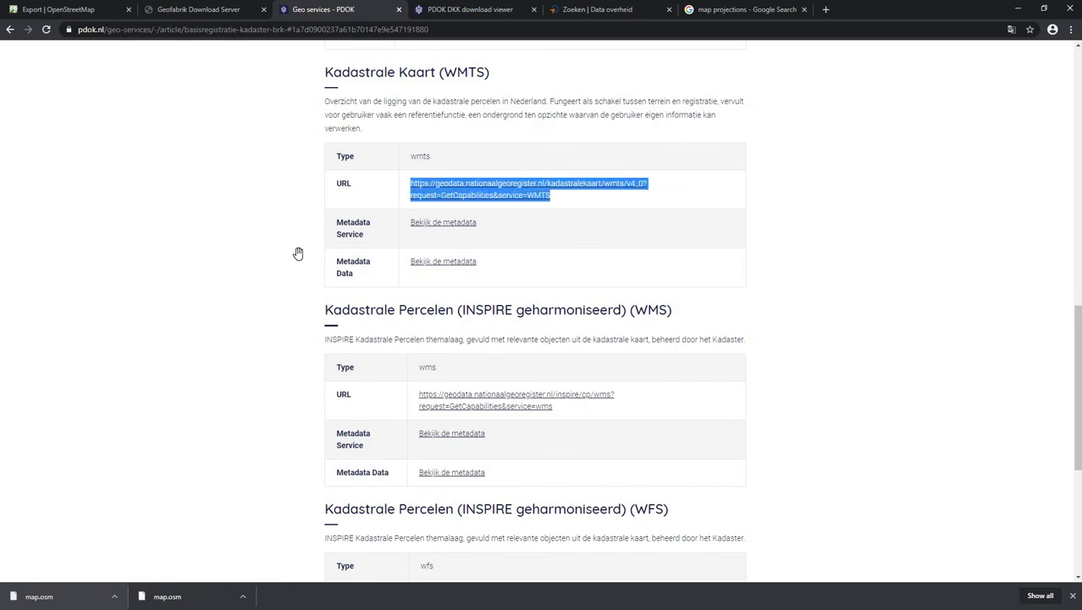
{"action": "key", "text": "alt+Tab"}
Create a WMS/WMTS connection named 'BRK 2' with the pasted WMTS URL
{"action": "right_click", "coordinate": [43, 236]}
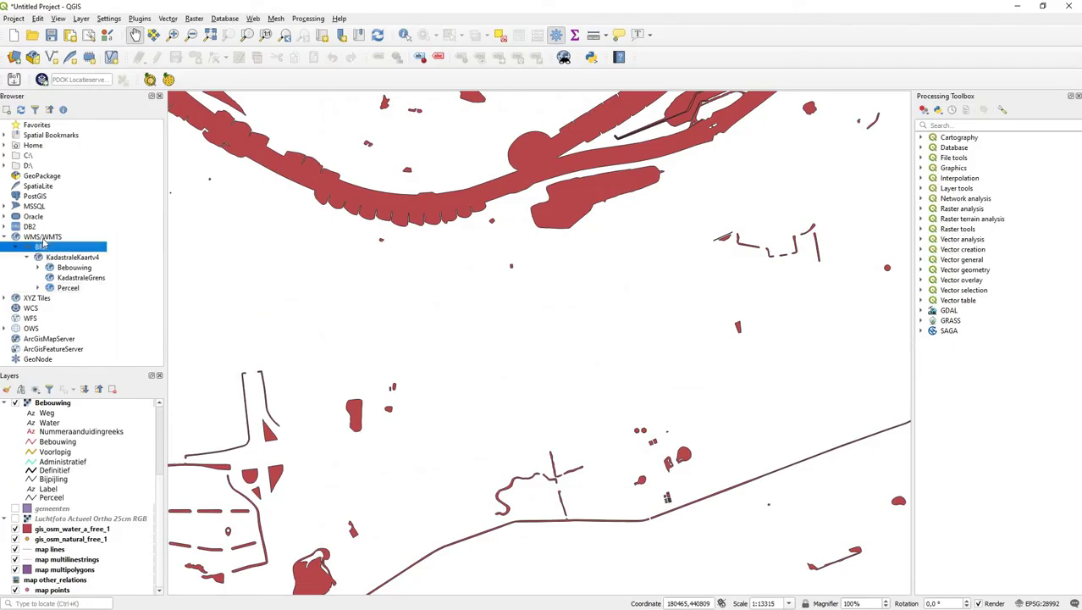
{"action": "left_click", "coordinate": [80, 253]}
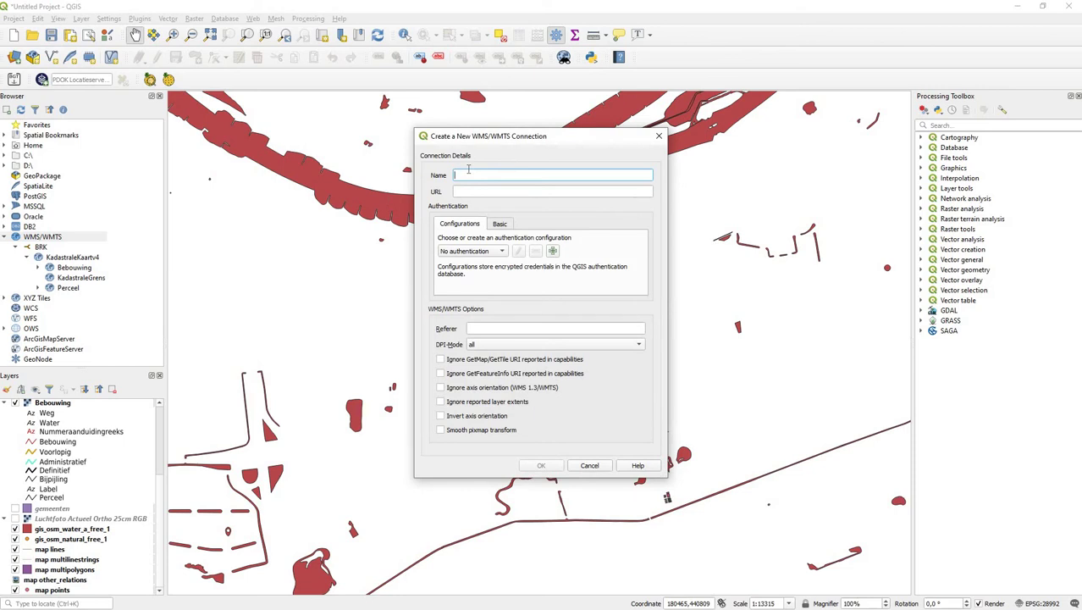
{"action": "type", "text": "BRK 2"}
{"action": "key", "text": "Tab"}
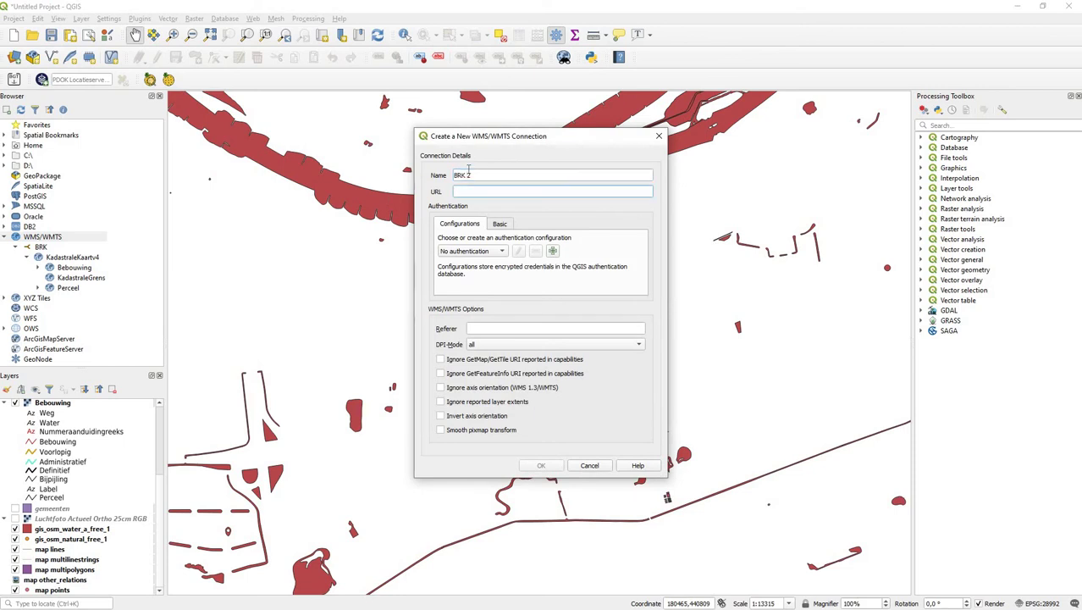
{"action": "type", "text": "https://service.pdok.nl/kadaster/kadastralekaart/wmts/v5_0?request=GetCapabilities&service=WMTS"}
{"action": "key", "text": "Return"}
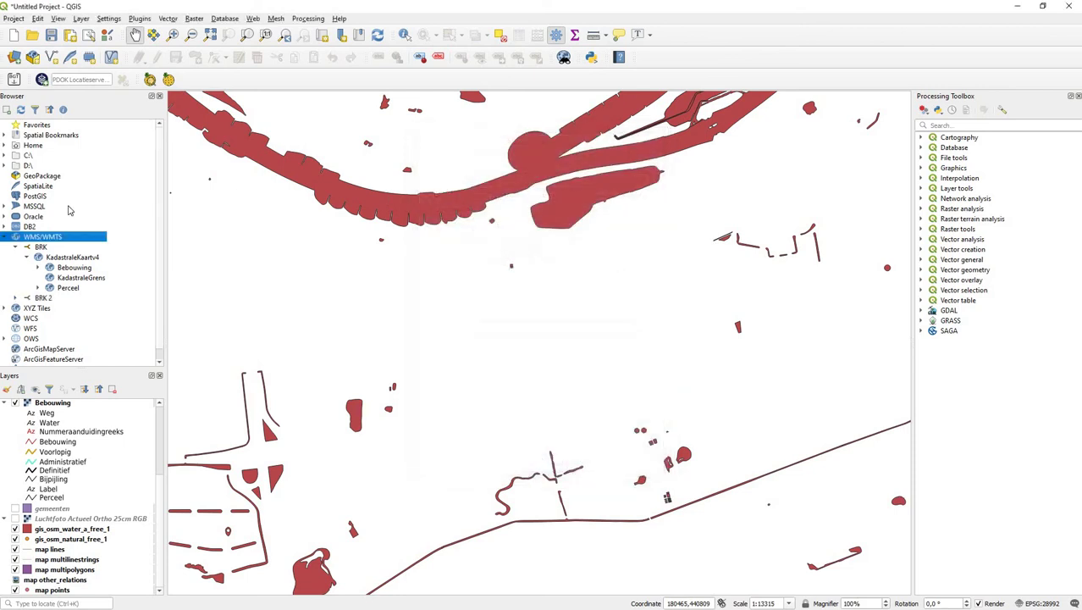
Add the BRK 2 Kadastralekaart layer in EPSG:25831, accepting the suggested coordinate transformation
{"action": "left_click", "coordinate": [16, 298]}
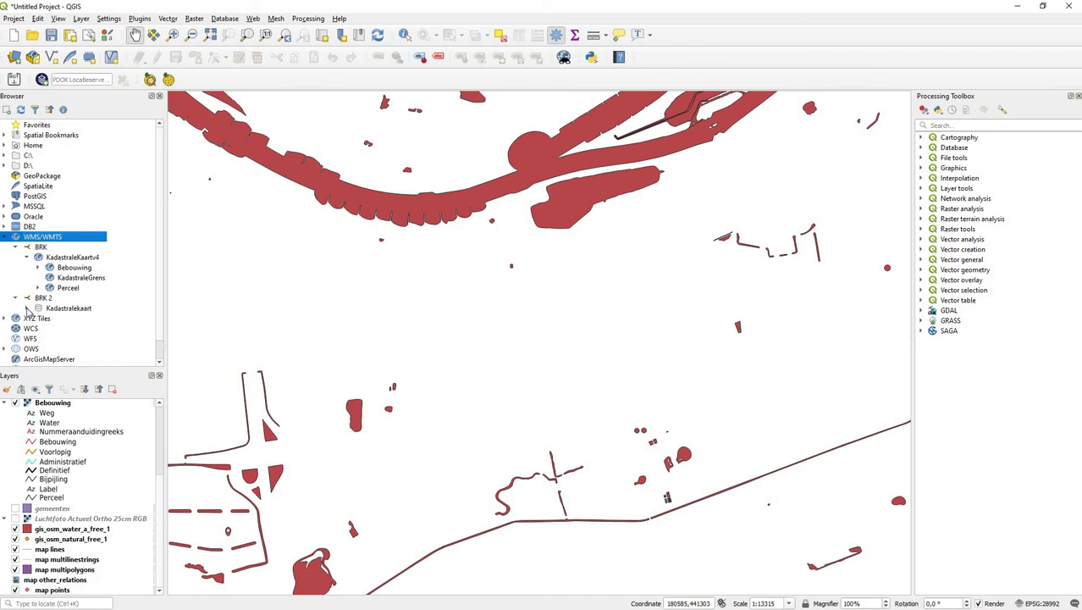
{"action": "left_click", "coordinate": [26, 308]}
{"action": "double_click", "coordinate": [73, 318]}
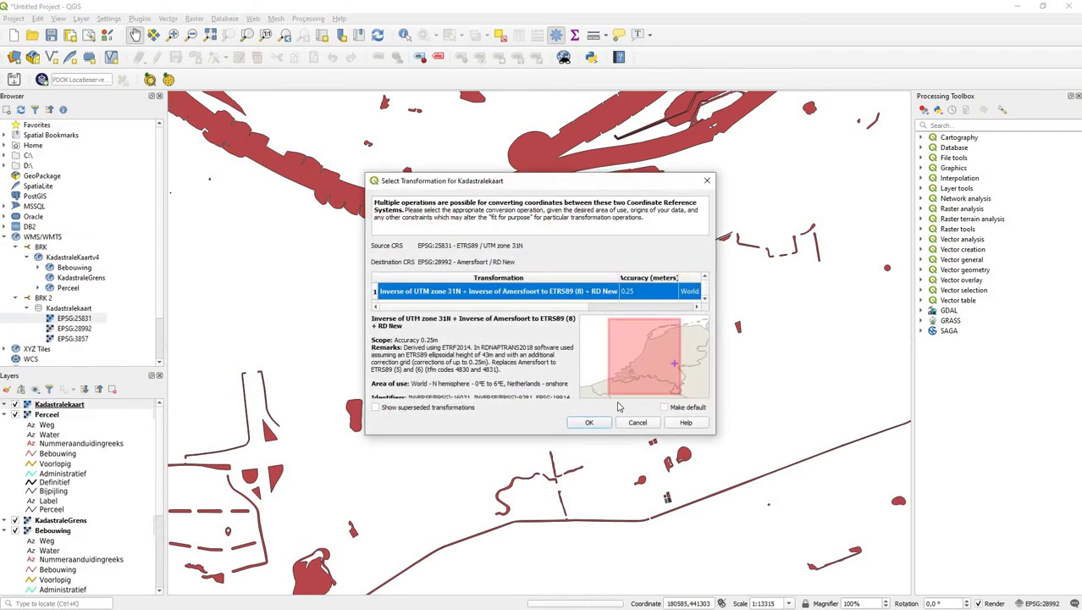
{"action": "left_click", "coordinate": [586, 423]}
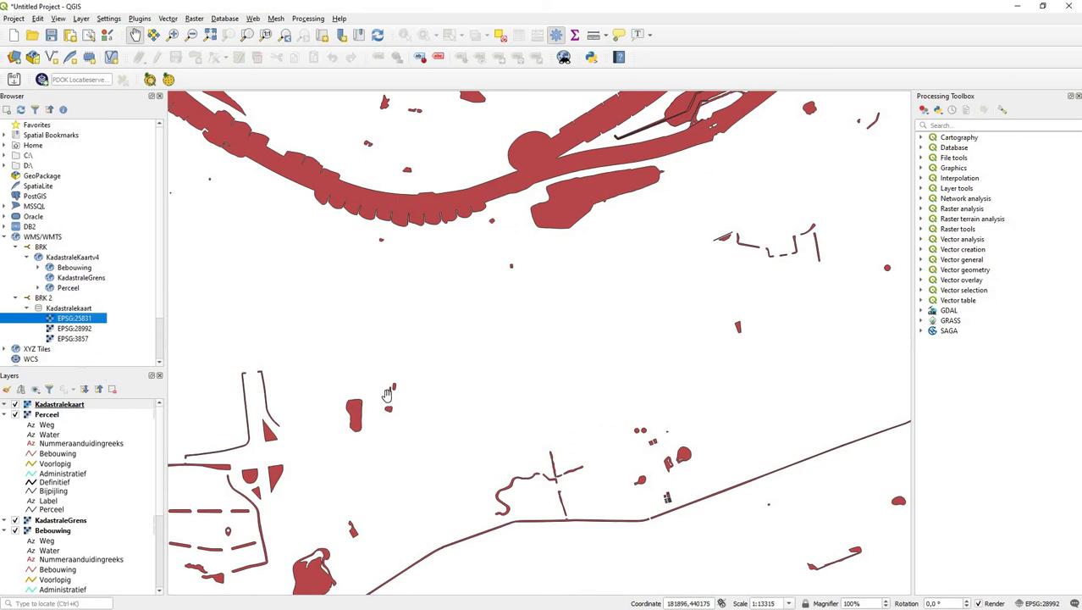
{"action": "scroll", "coordinate": [532, 301], "scroll_direction": "down", "scroll_amount": 1}
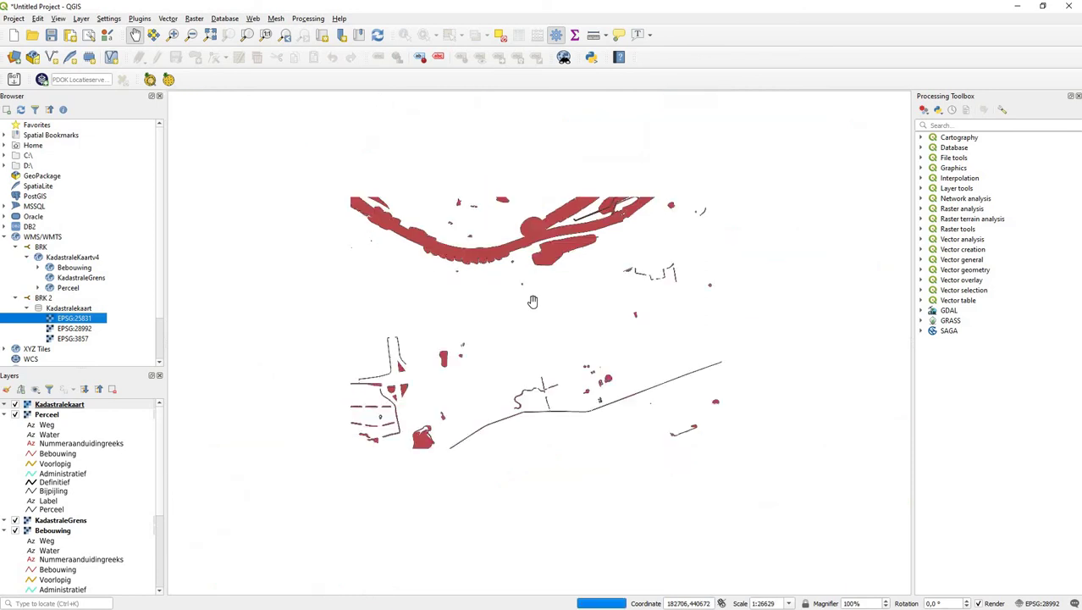
{"action": "scroll", "coordinate": [532, 302], "scroll_direction": "up", "scroll_amount": 1}
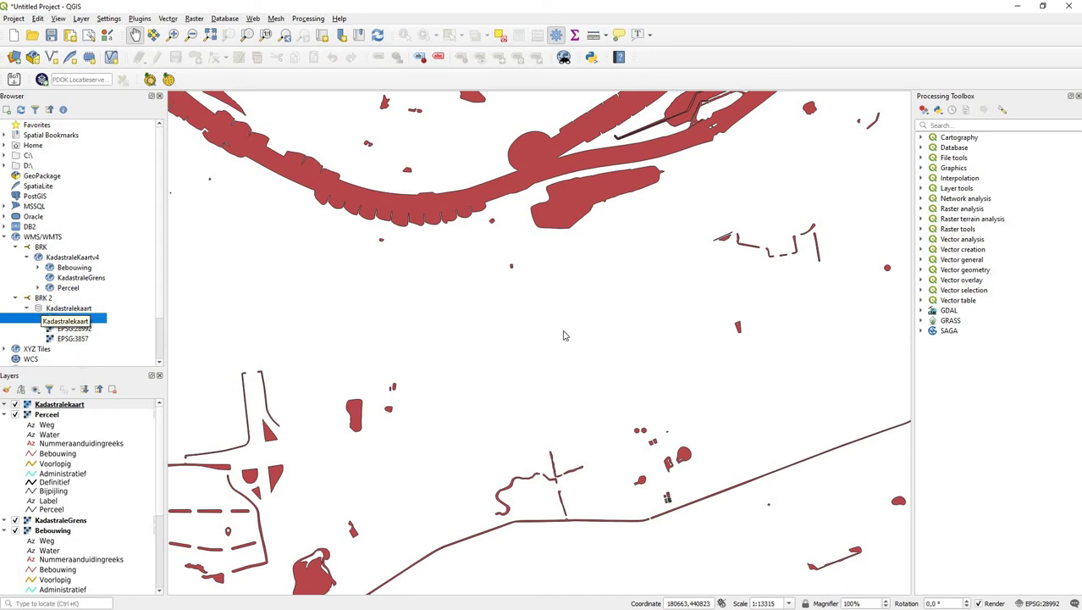
{"action": "key", "text": "alt+Tab"}
{"action": "left_click", "coordinate": [448, 328]}
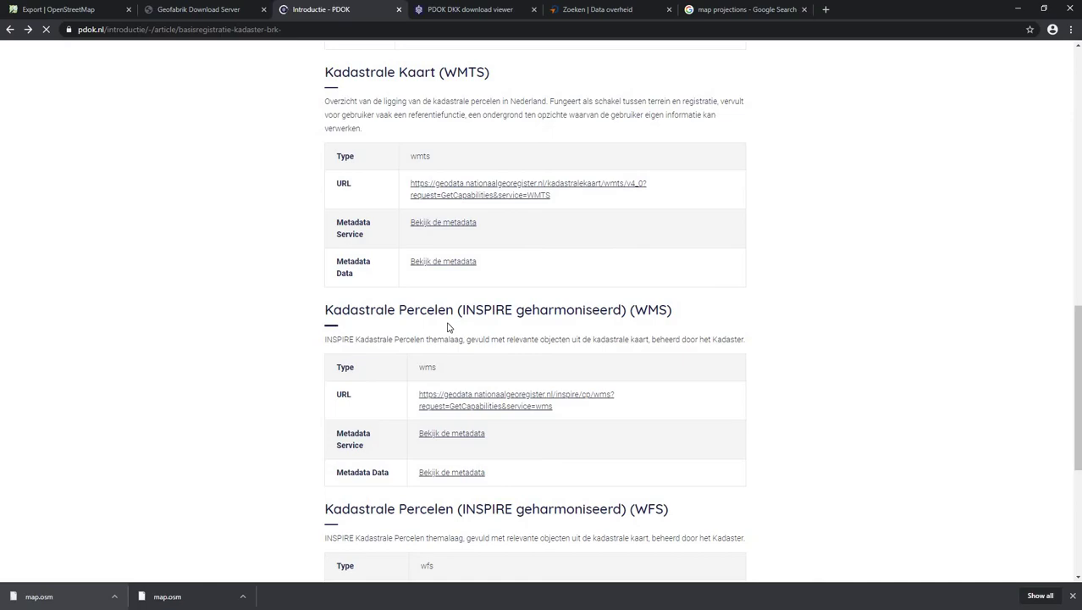
{"action": "key", "text": "alt+Tab"}
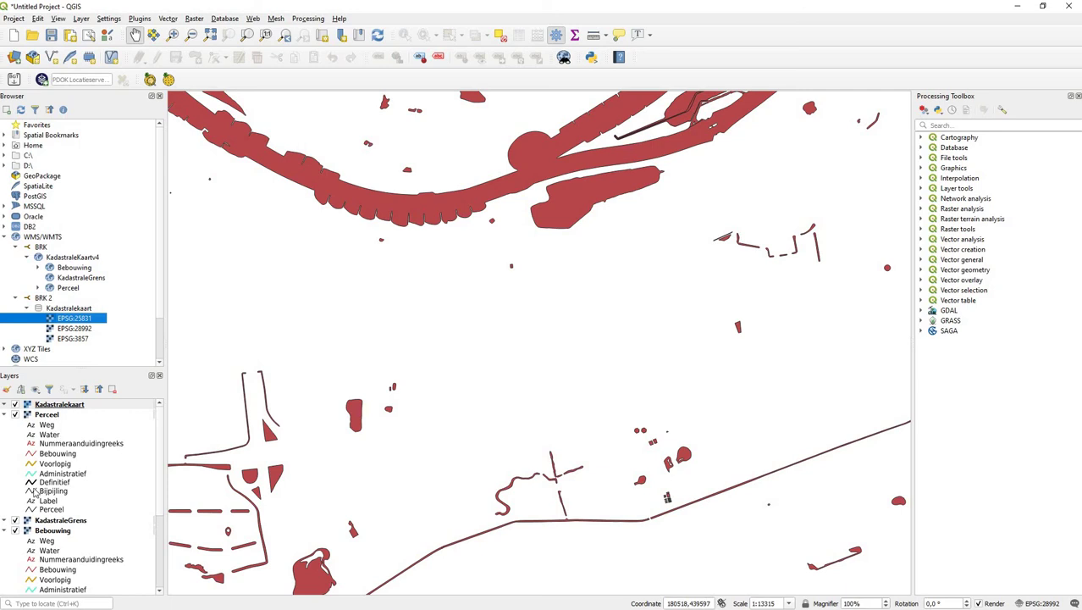
Remove the Kadastralekaart, Perceel, KadastraleGrens and Bebouwing layers and confirm
{"action": "scroll", "coordinate": [37, 493], "scroll_direction": "down", "scroll_amount": 2}
{"action": "scroll", "coordinate": [66, 490], "scroll_direction": "up", "scroll_amount": 1}
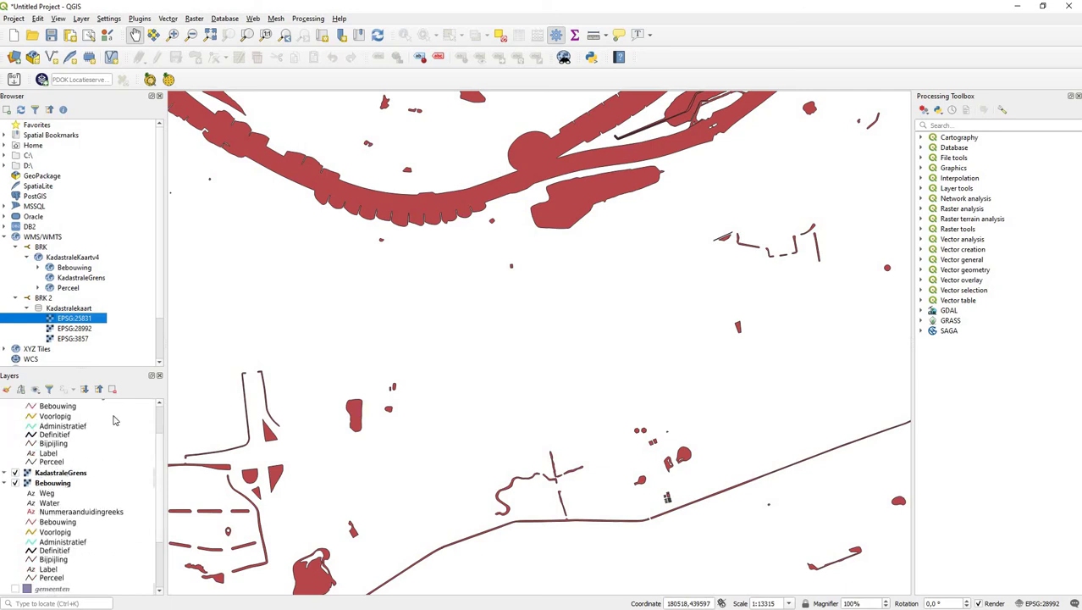
{"action": "left_click", "coordinate": [111, 388]}
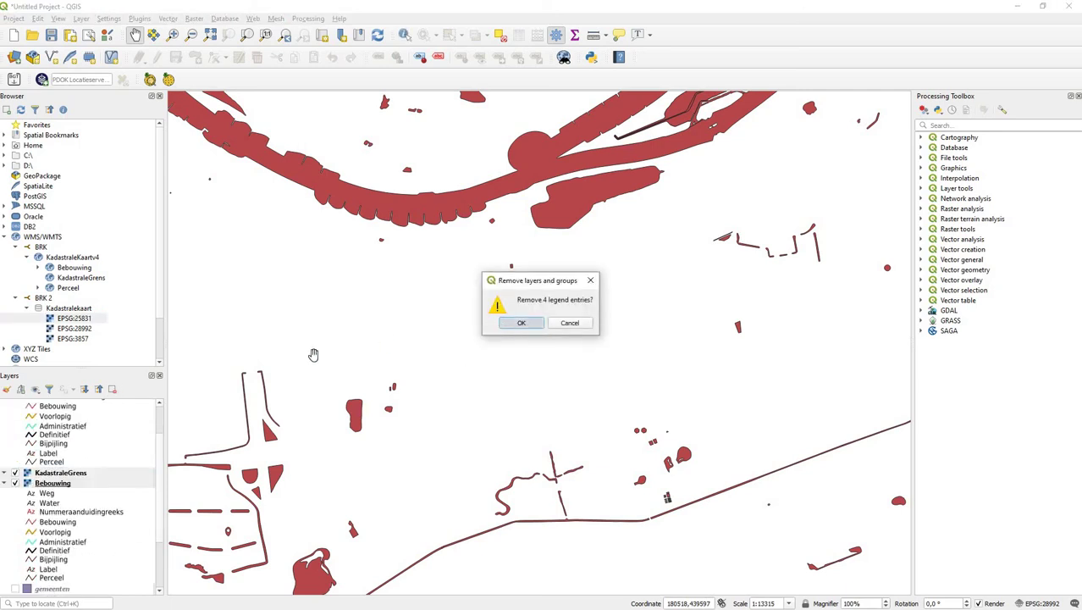
{"action": "left_click", "coordinate": [518, 324]}
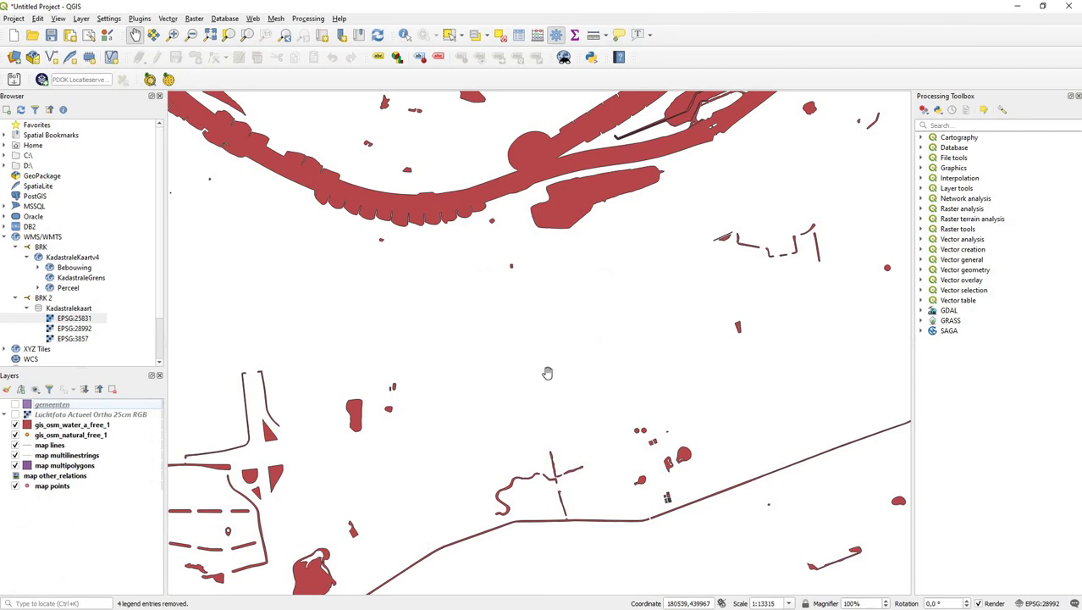